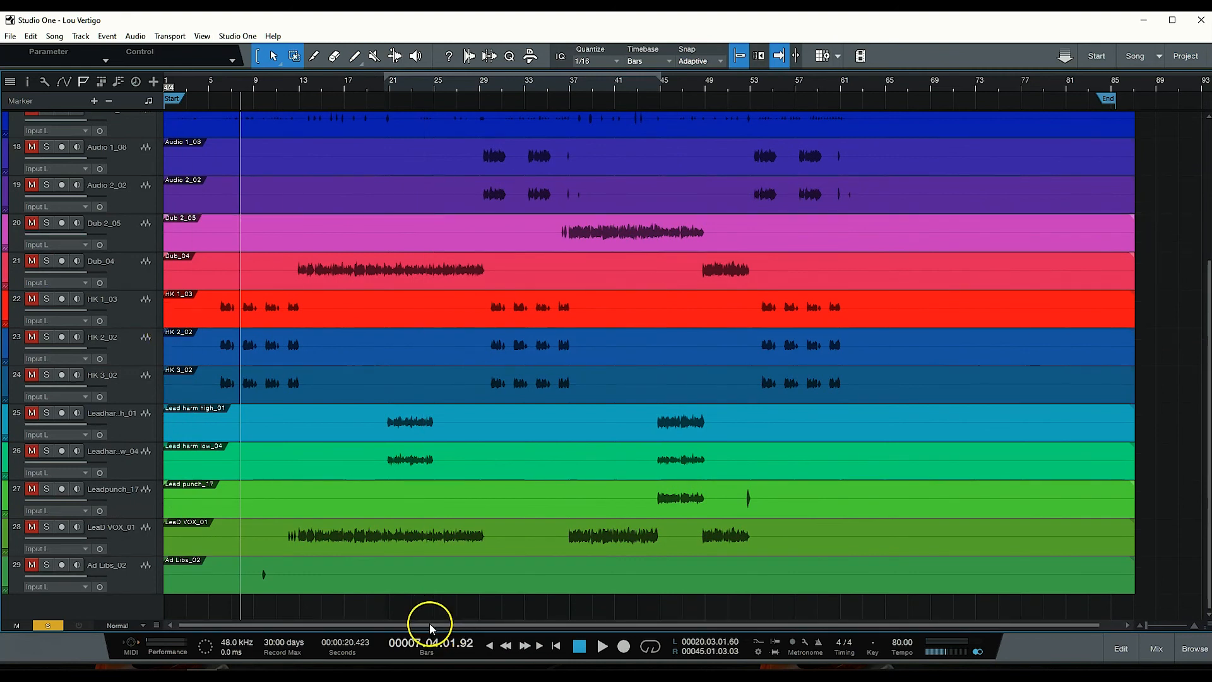
- Move the LeaD VOX_01 track above Leadpunch_17, and place both tracks directly below BEAT_01
click(142, 548)
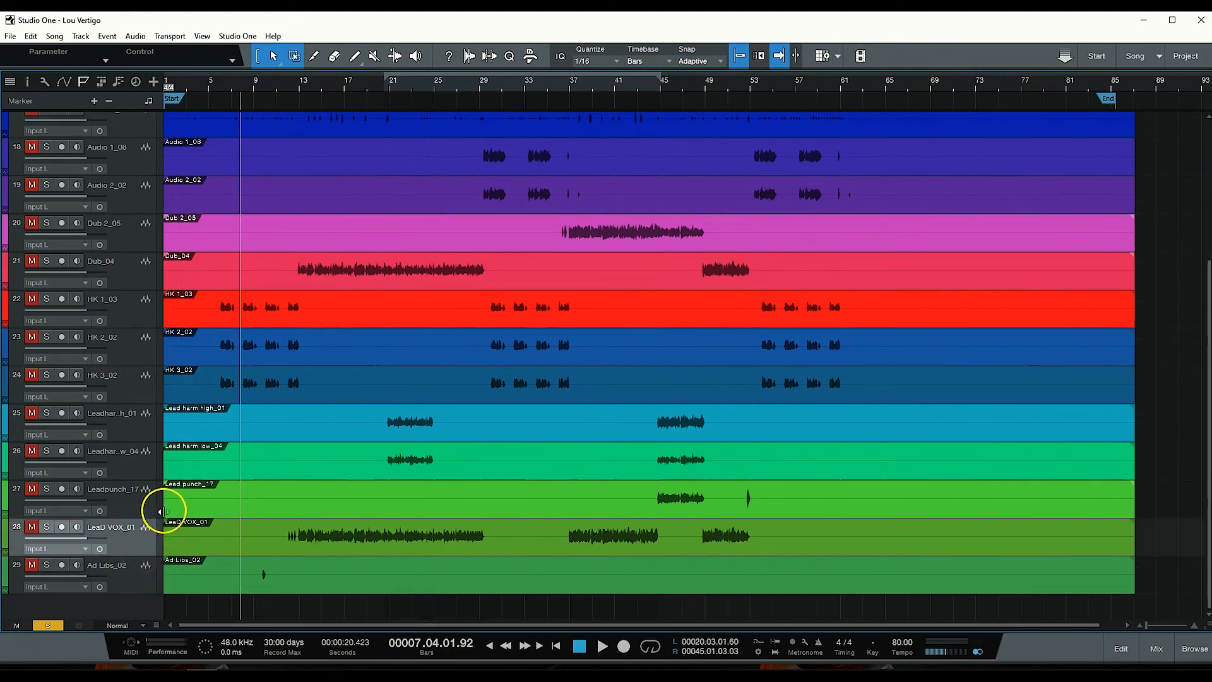
drag(142, 548, 140, 498)
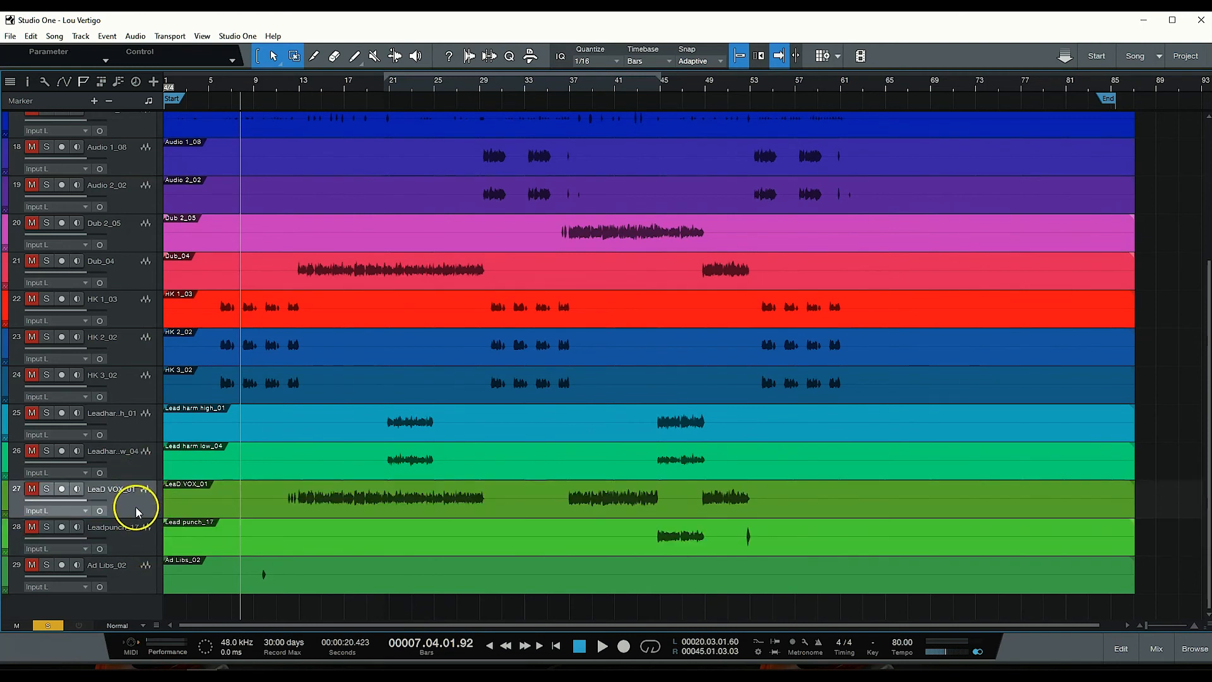
click(130, 547)
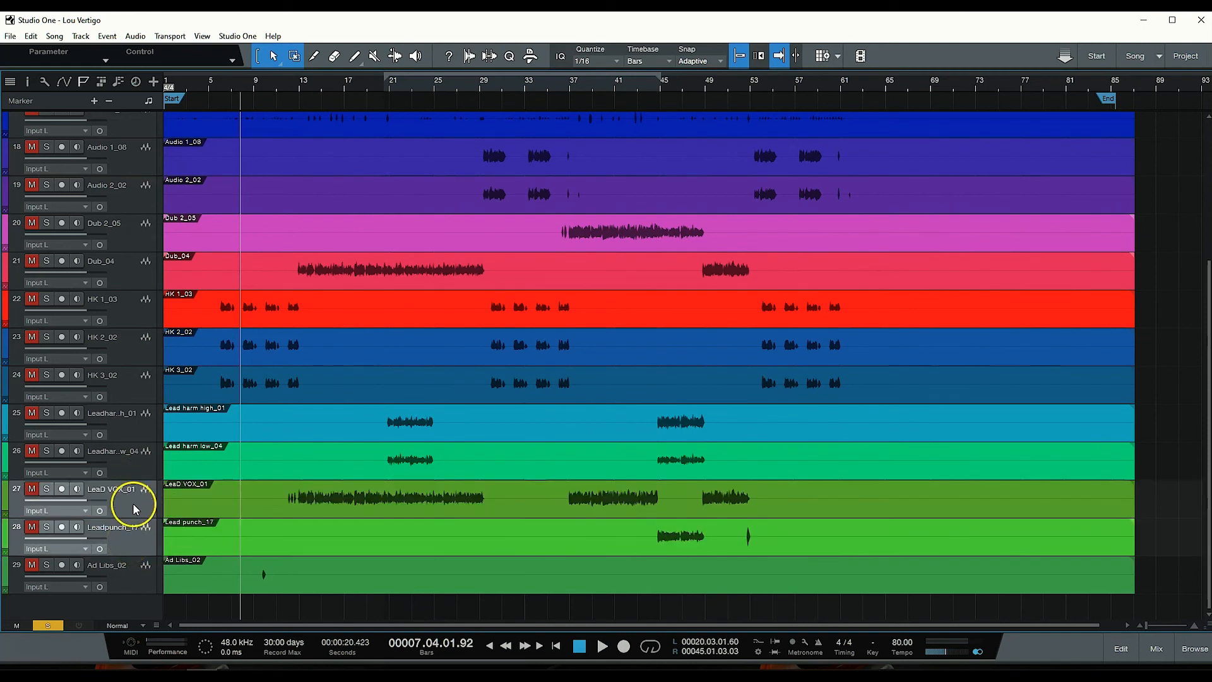
drag(134, 510, 134, 250)
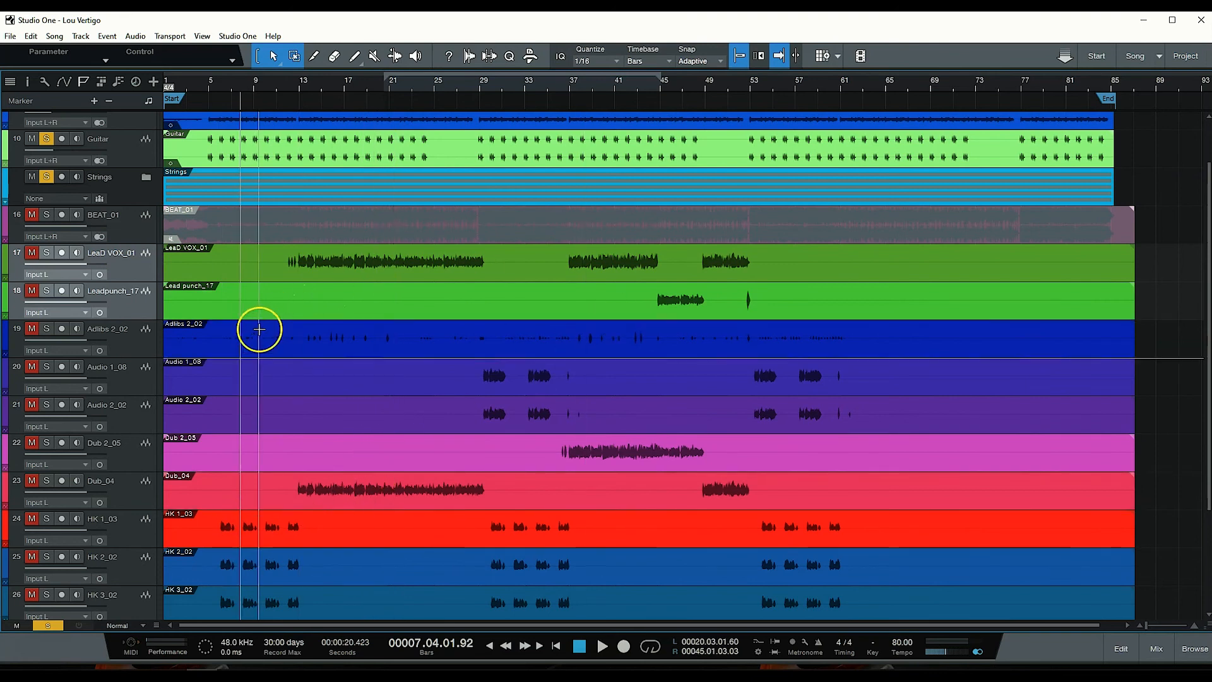
- Move the three tracks HK 1_03, HK 2_02 and HK 3_02 together to directly below Leadpunch_17
click(122, 537)
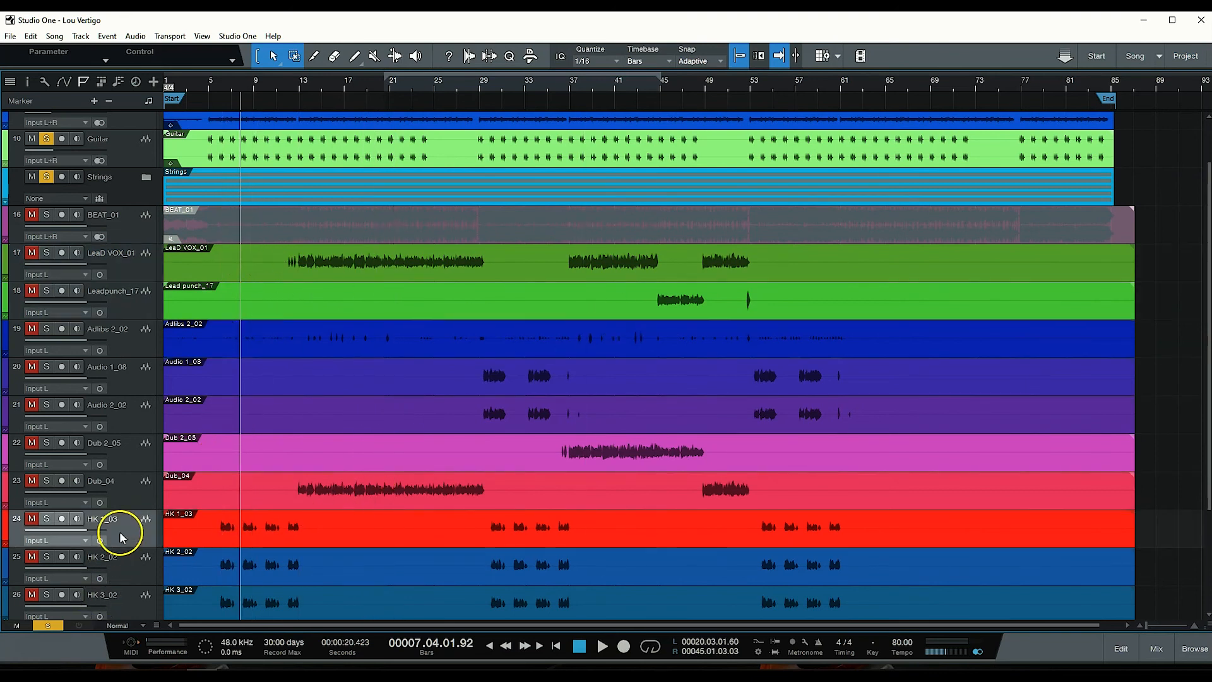
shift+click(128, 613)
drag(130, 536, 141, 321)
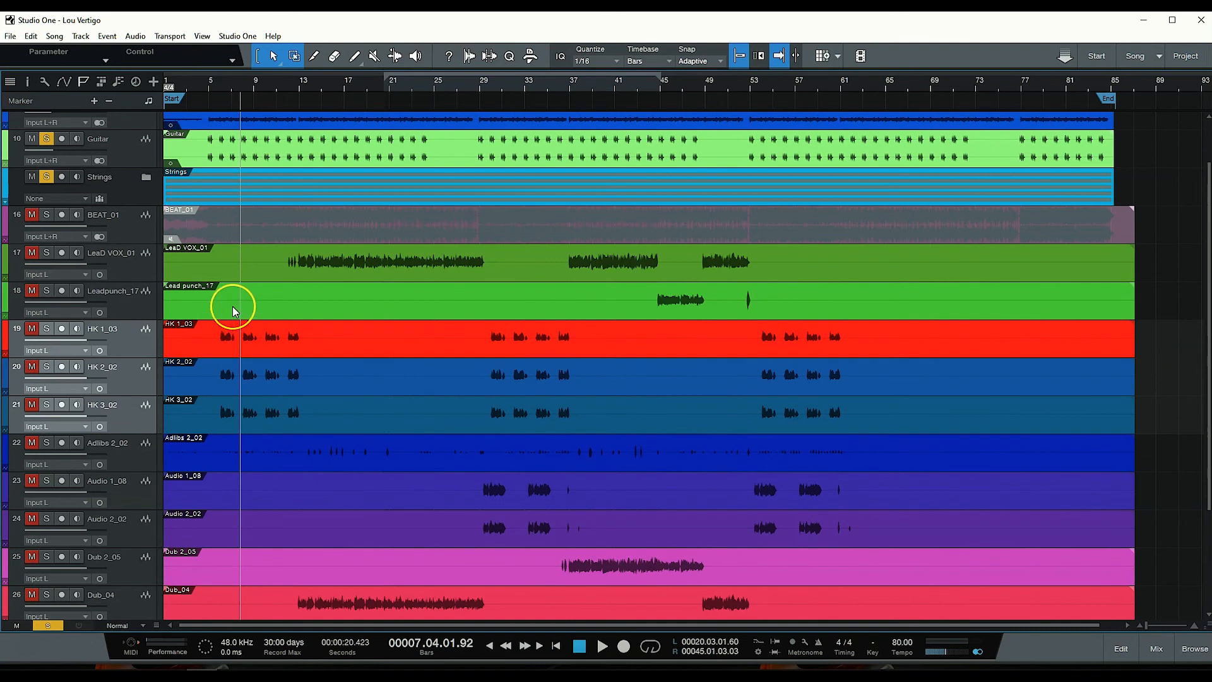
- Audition the Audio 1_08 track in solo from around bar 29, and stop playback
click(128, 499)
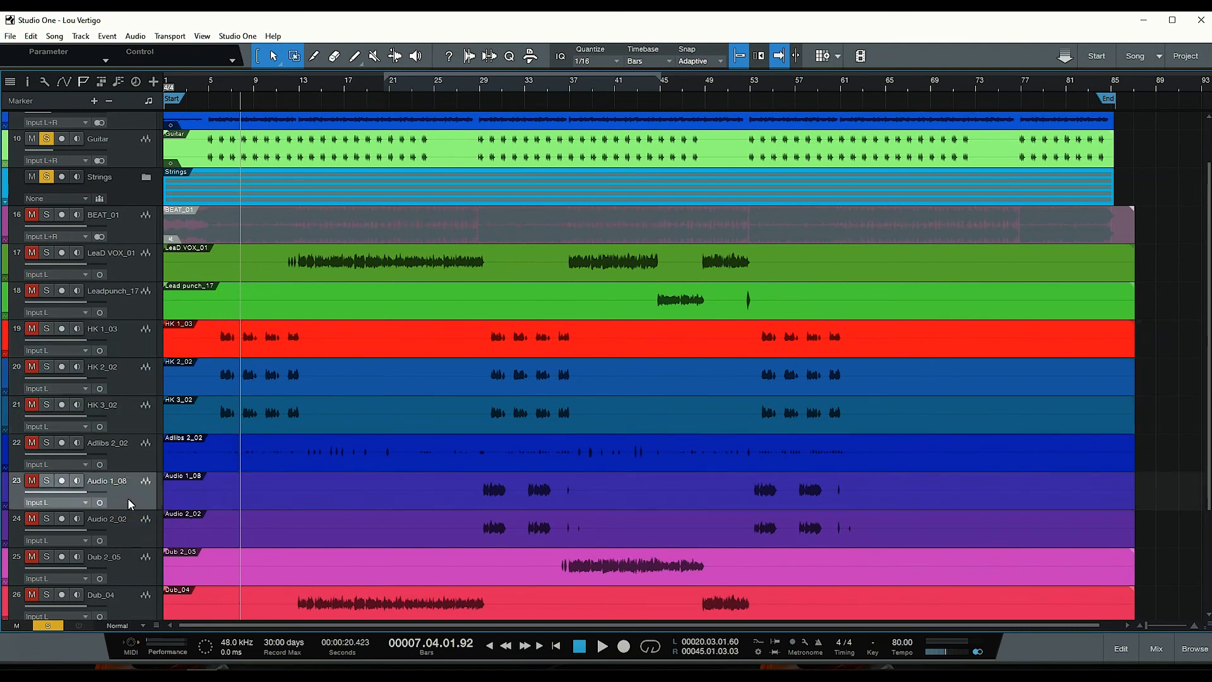
click(46, 482)
click(495, 92)
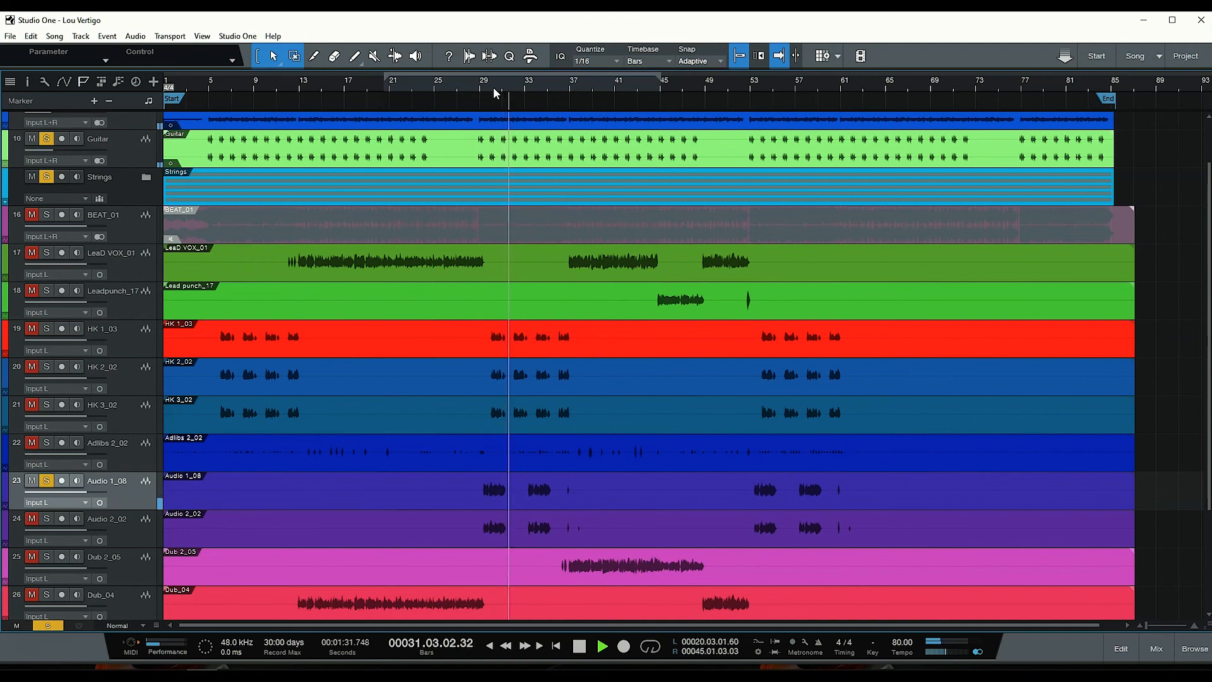
click(475, 83)
key(space)
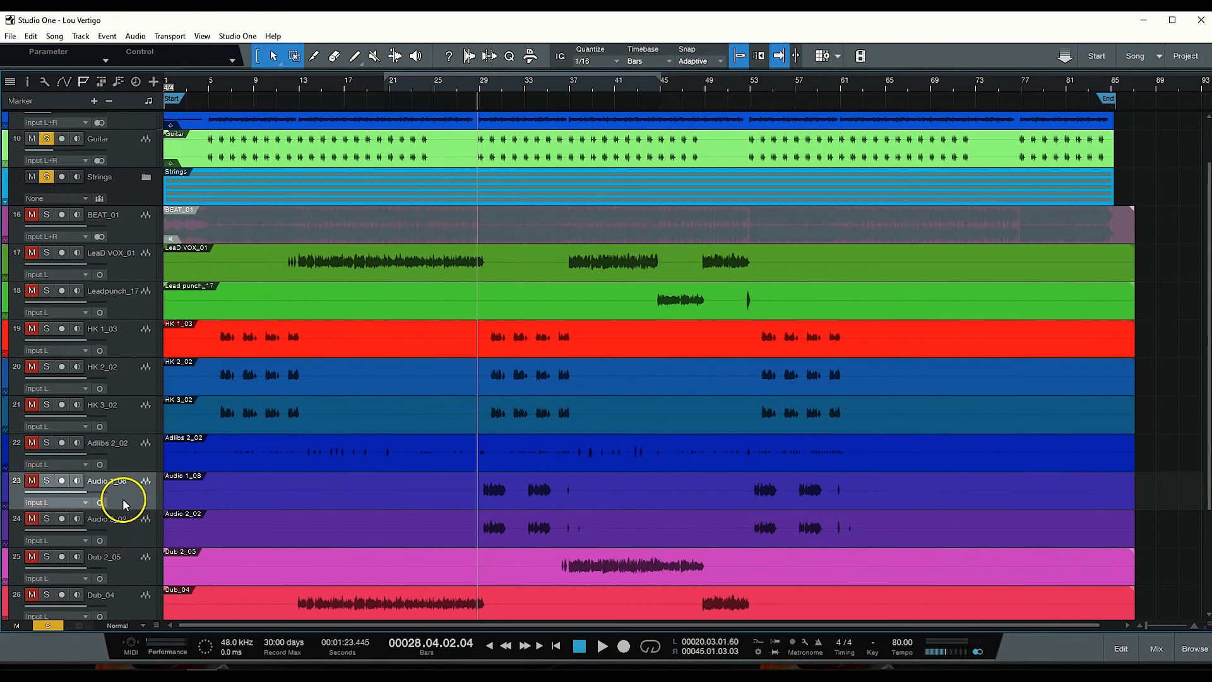
- Move Audio 1_08 and Audio 2_02 above the Adlibs 2_02 track, with Audio 2_02 placed first
shift+click(126, 539)
drag(124, 543, 137, 444)
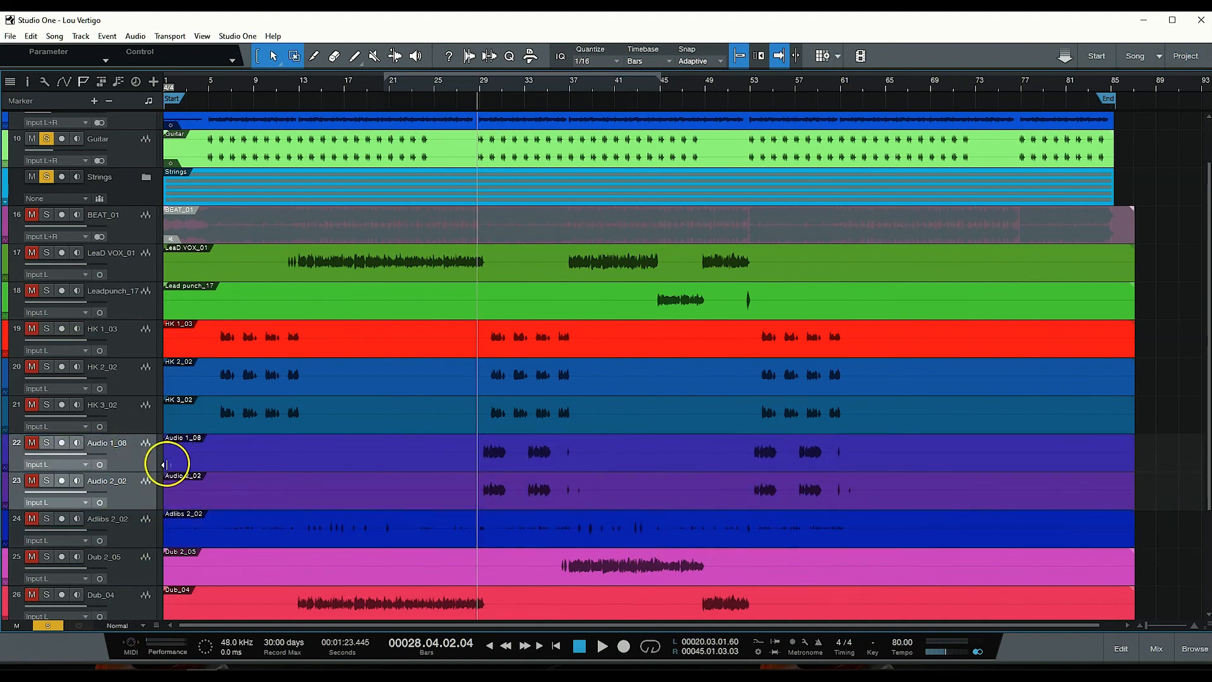
click(130, 504)
drag(136, 468, 138, 441)
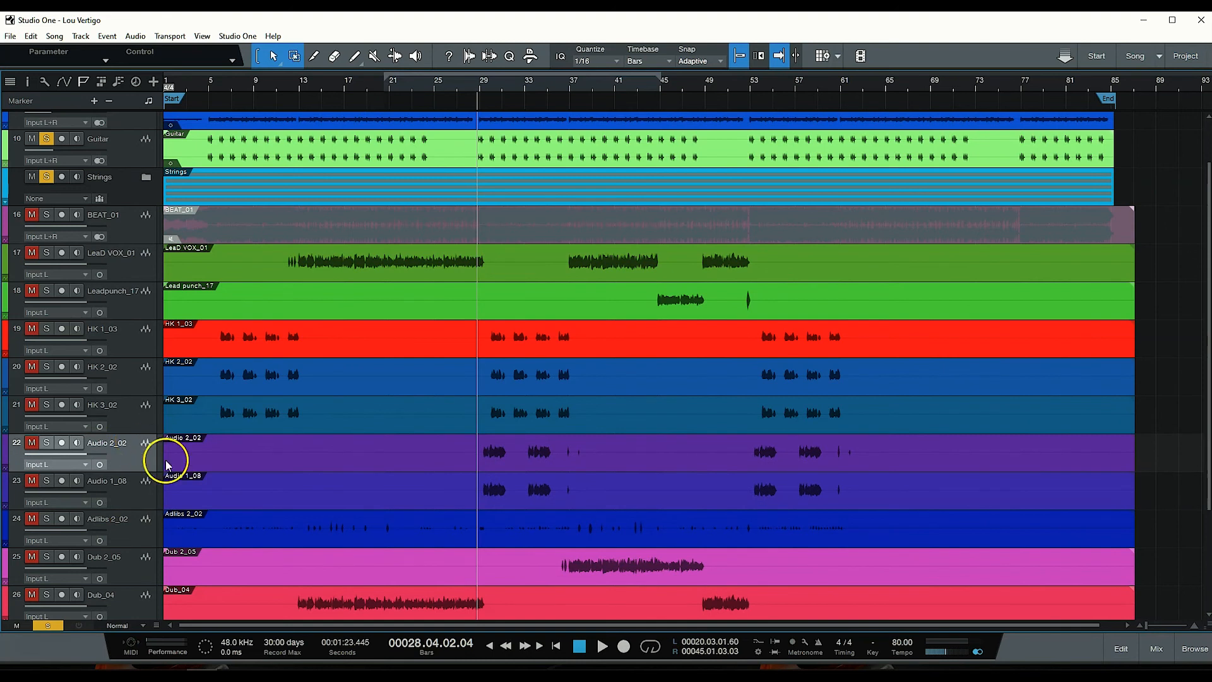
- Place the Dub_04 track above Dub 2_05, and move both tracks above Adlibs 2_02
scroll(141, 560, down, 1)
click(139, 571)
drag(127, 570, 132, 519)
click(127, 573)
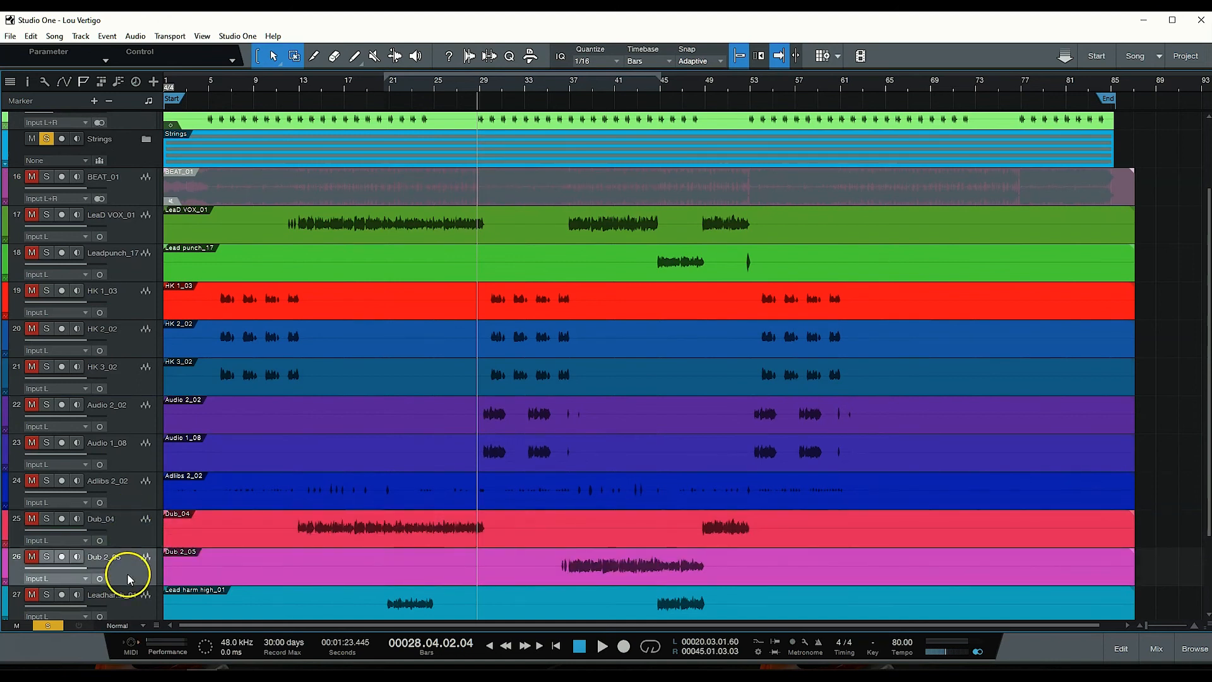
click(128, 538)
drag(128, 537, 131, 478)
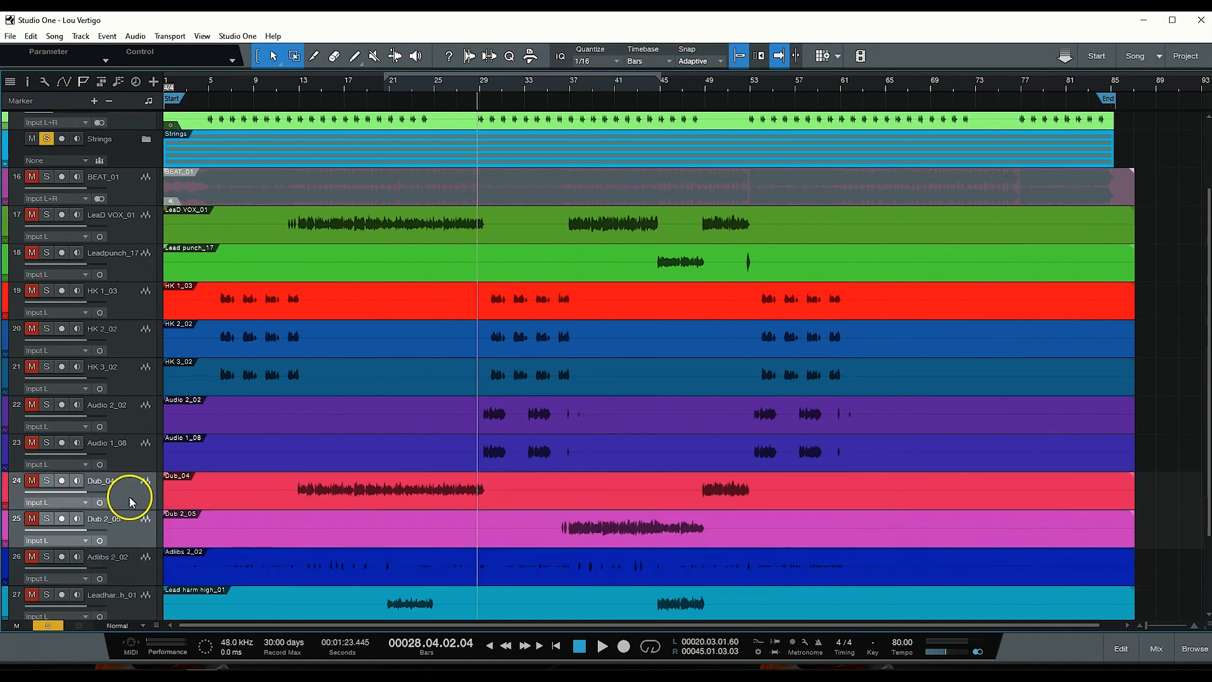
- Move the Adlibs 2_02 track below the two lead harmony tracks, directly above Ad Libs_02
scroll(138, 565, down, 1)
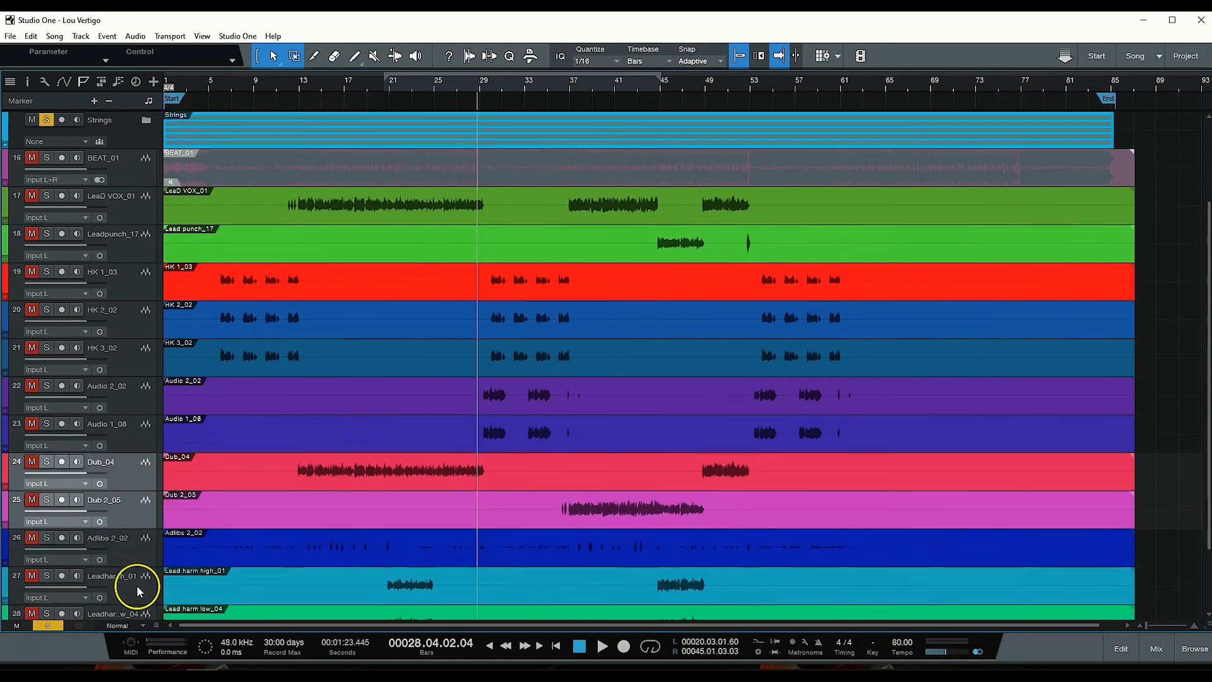
scroll(136, 586, down, 4)
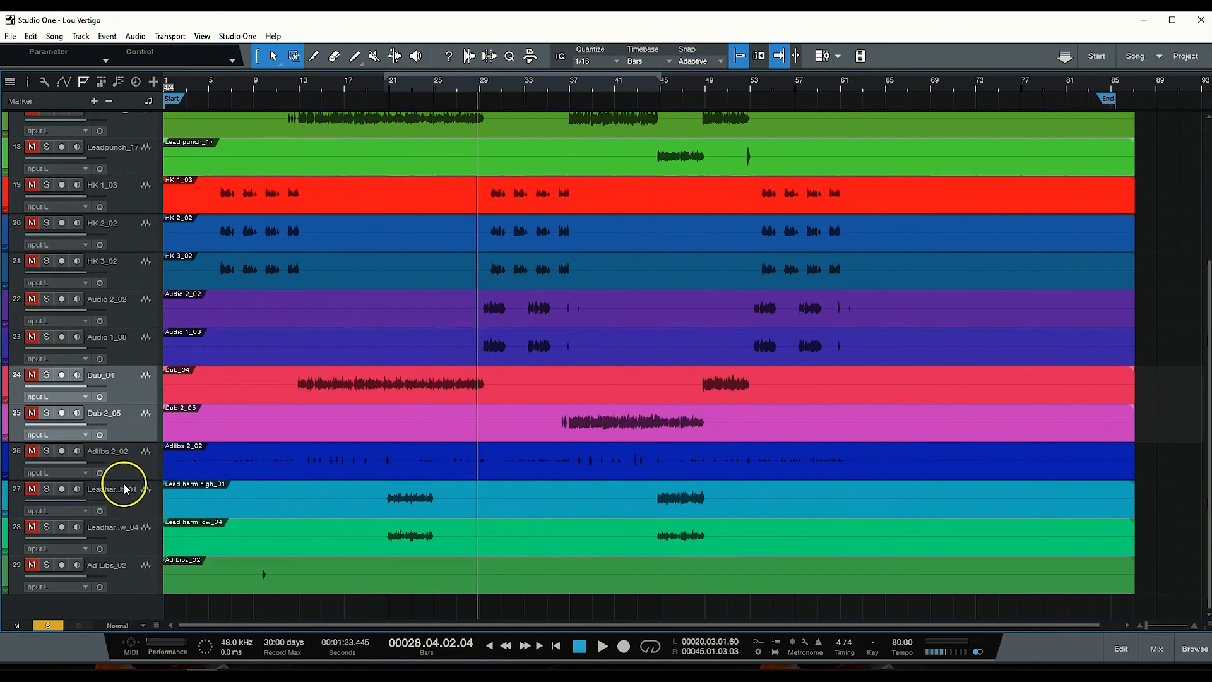
click(143, 471)
drag(144, 471, 150, 561)
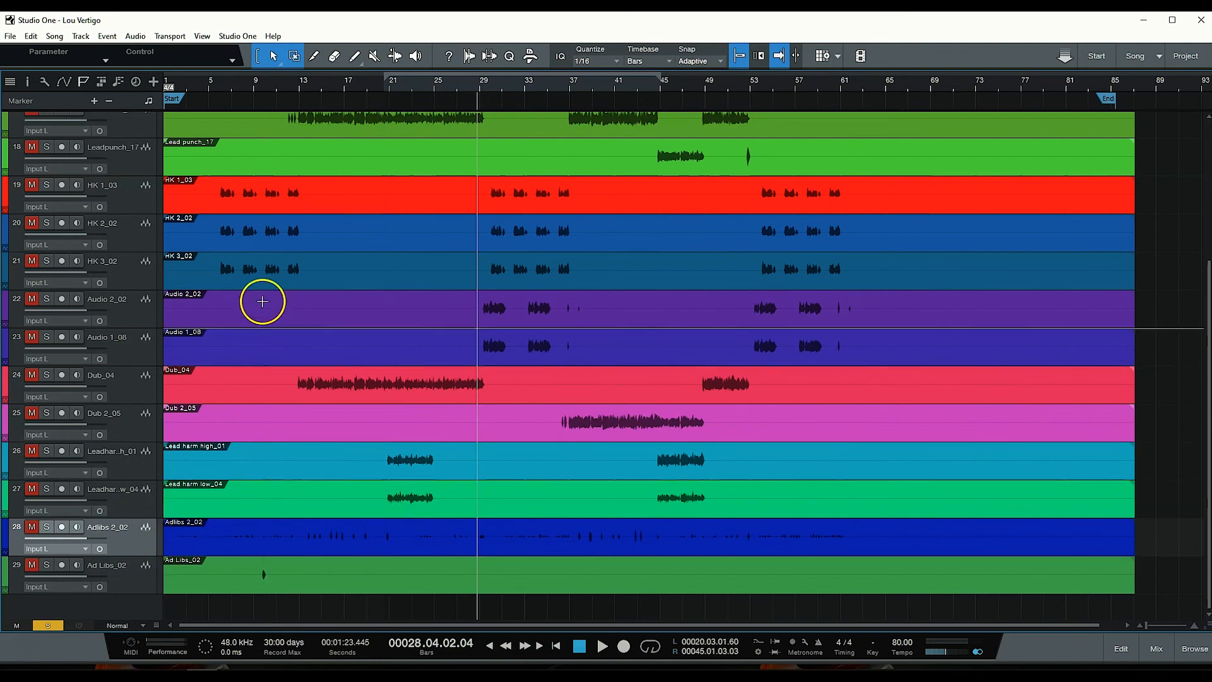
- In the mixer, color the channels from LeaD VOX_01 through Audio 1_08 red and route their outputs to Pre lead
click(1162, 648)
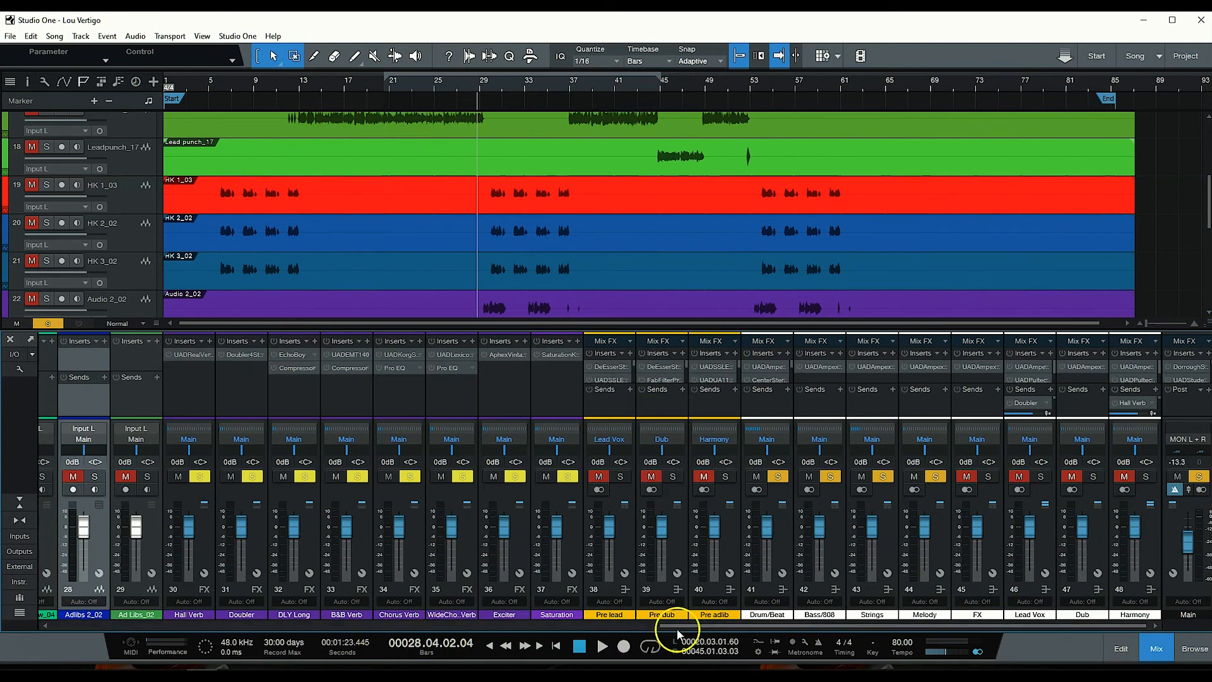
drag(704, 627, 373, 631)
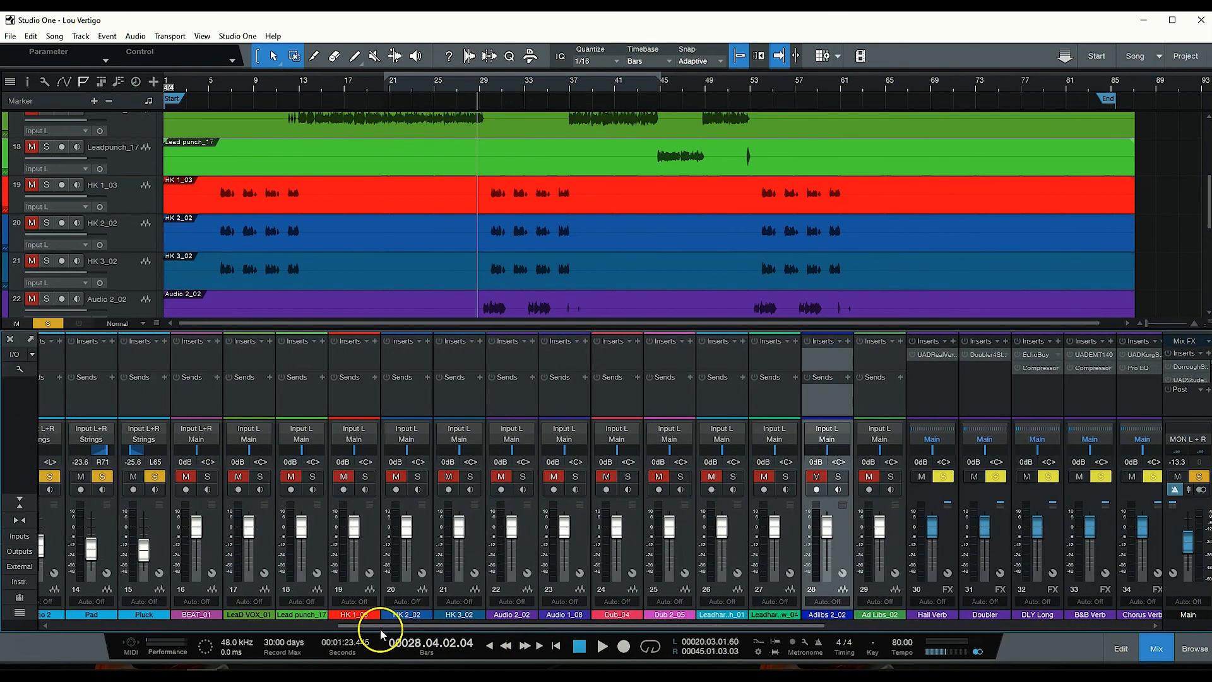
click(268, 541)
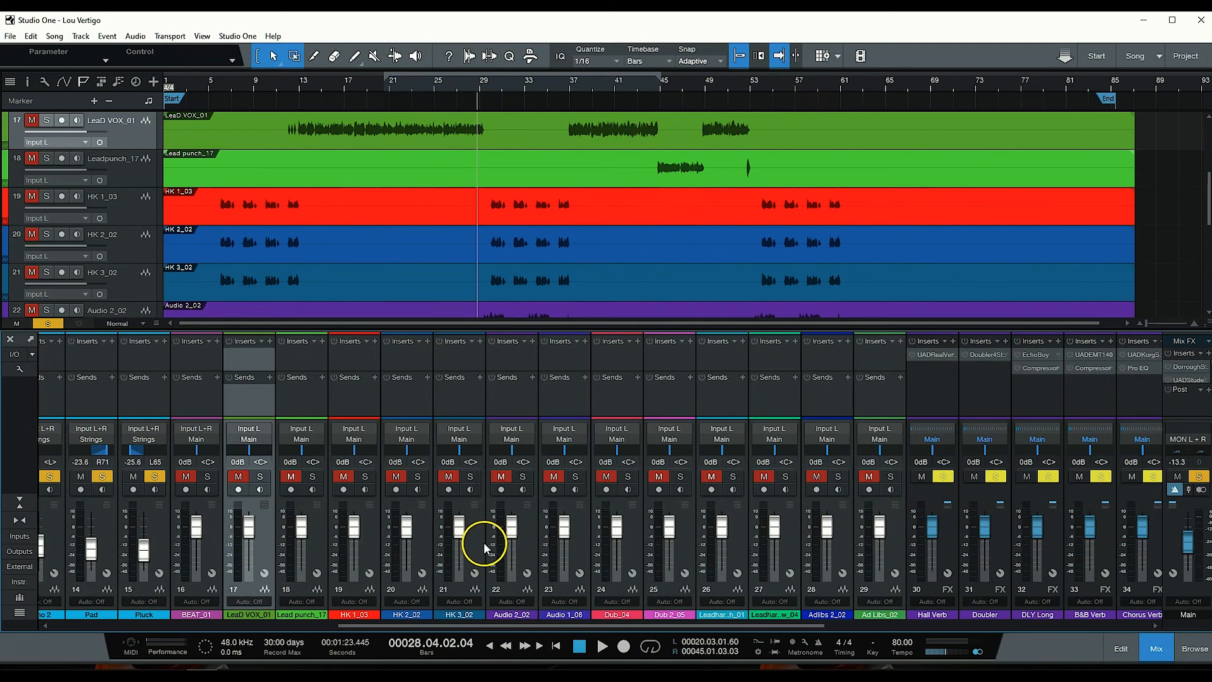
click(581, 553)
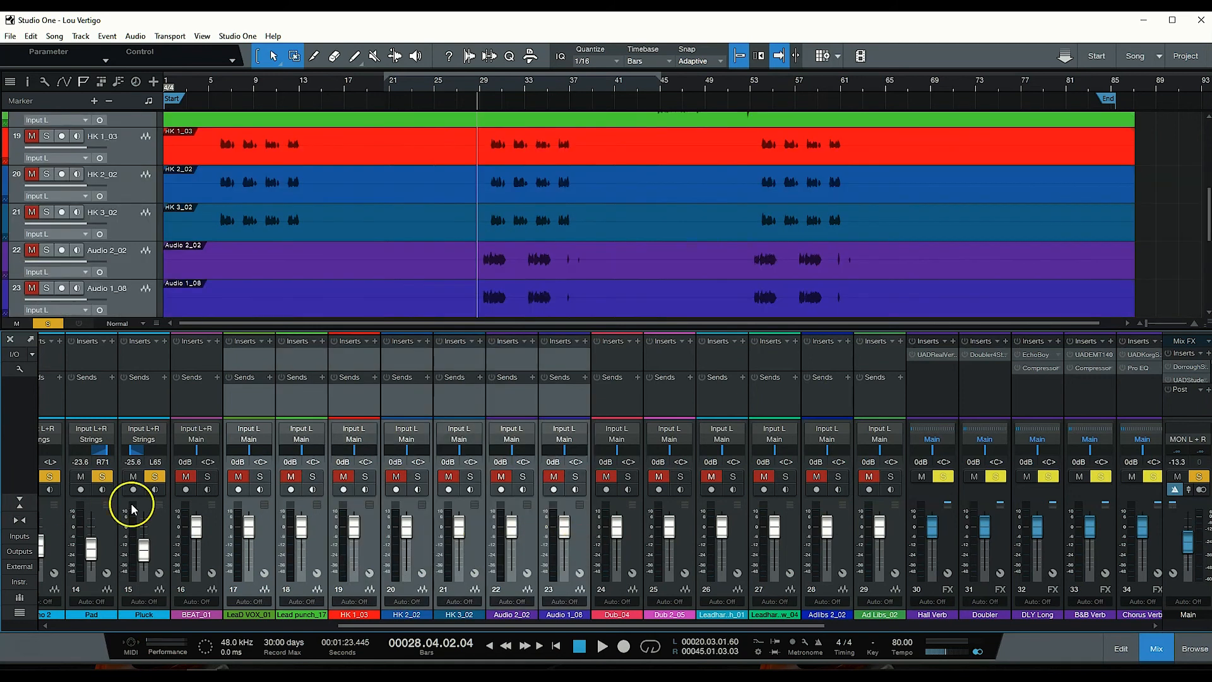
click(256, 618)
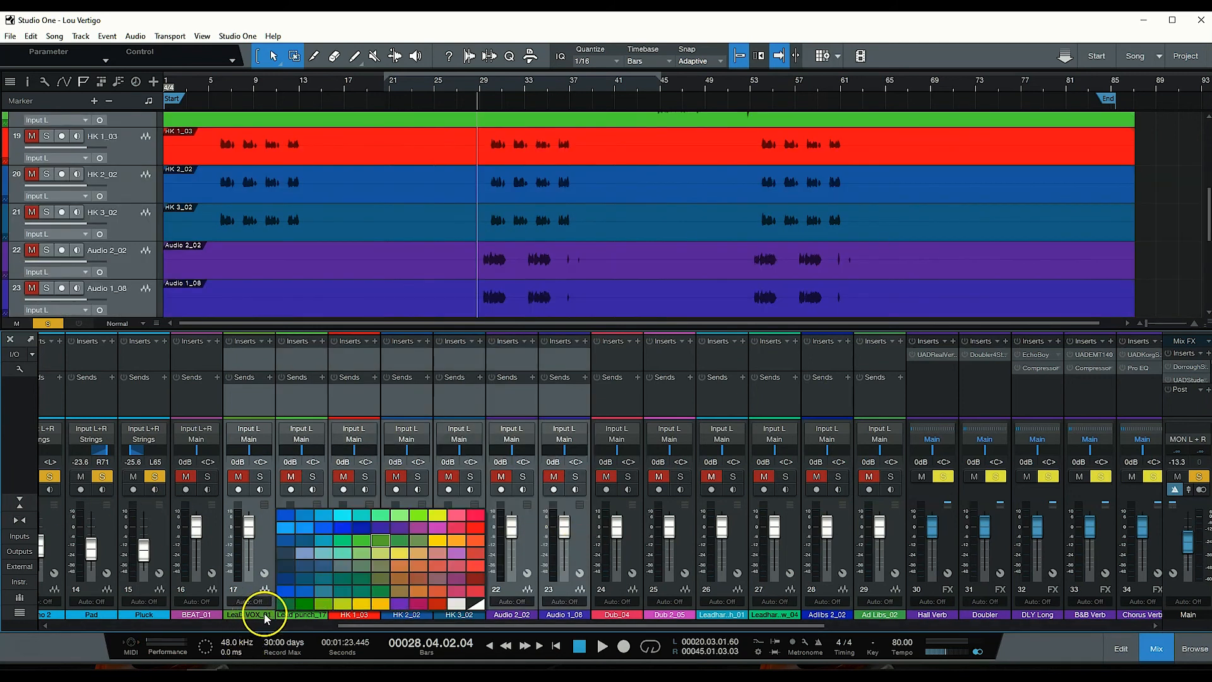
click(432, 600)
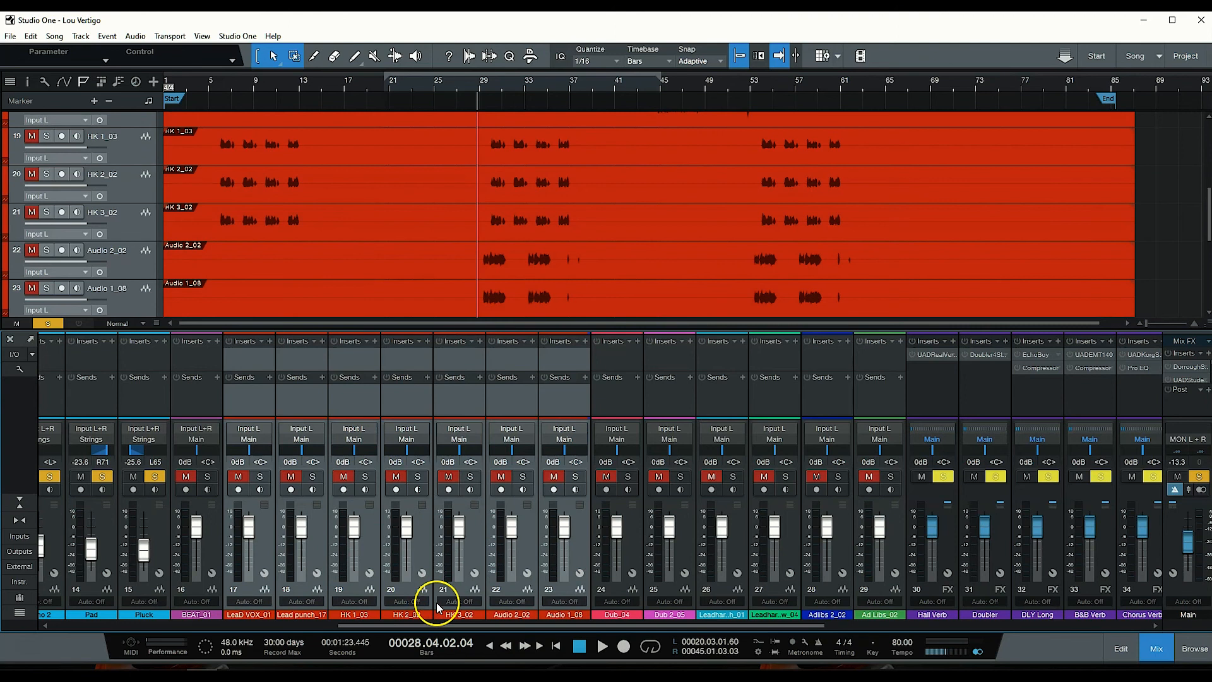
click(250, 439)
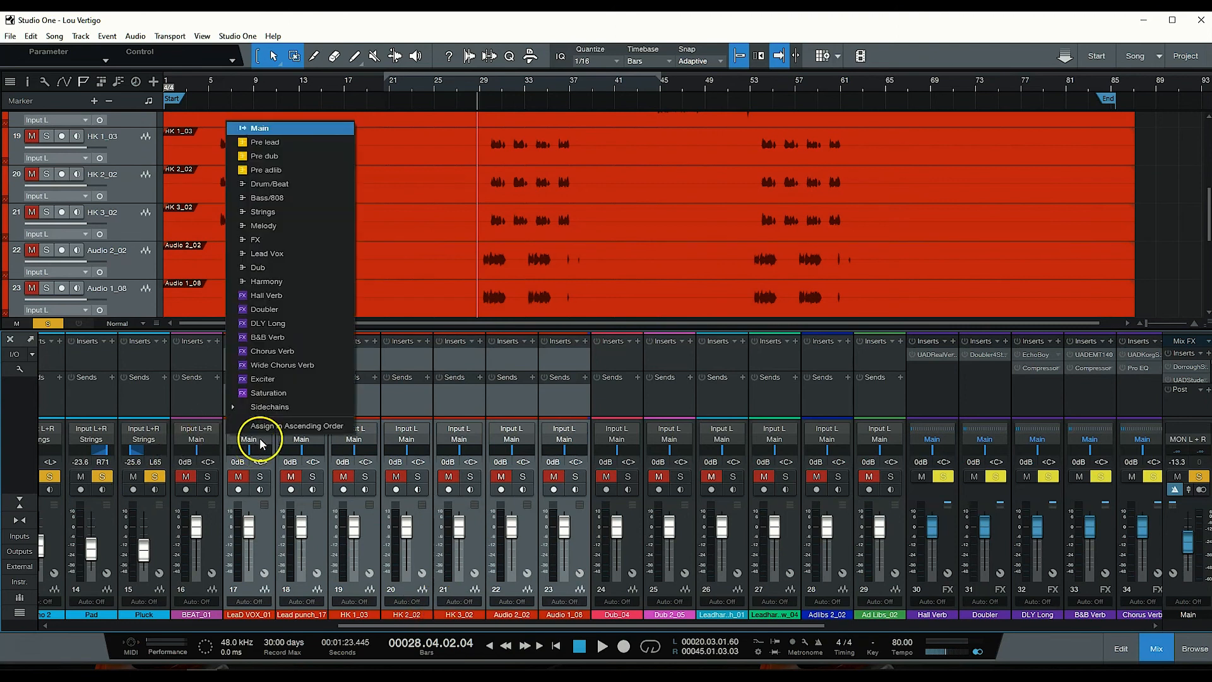
click(289, 142)
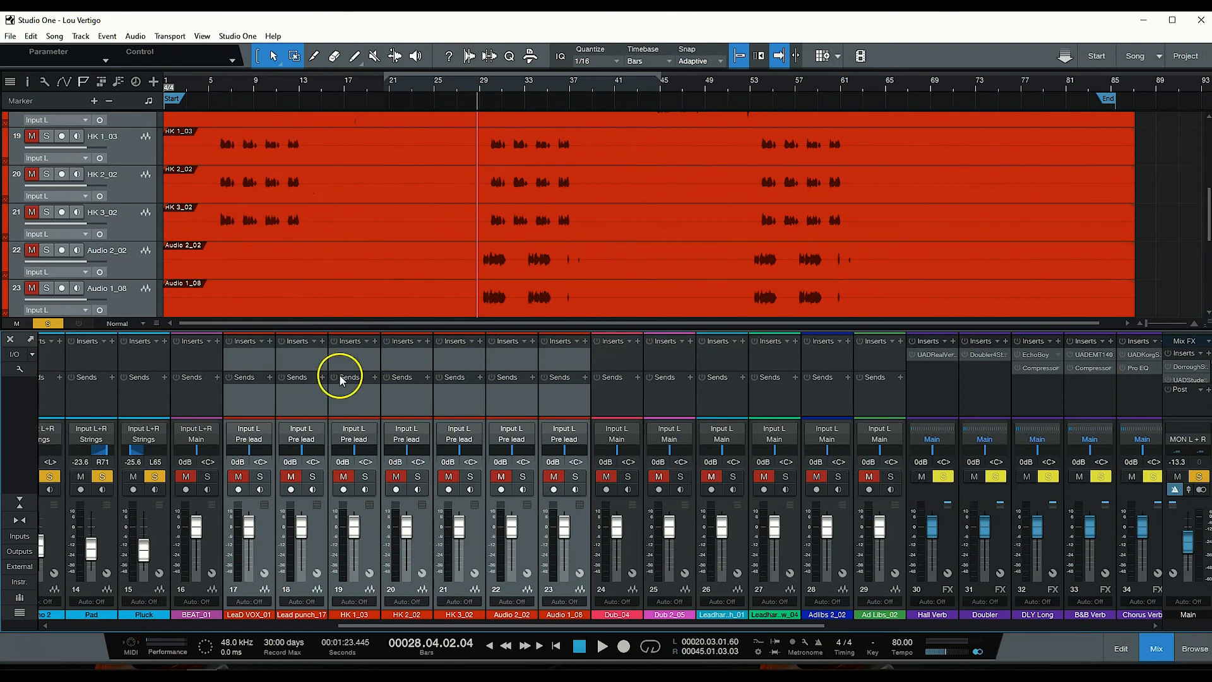
- Color the Dub_04 and Dub 2_05 channels pink and route their outputs to Pre dub
click(631, 542)
click(692, 547)
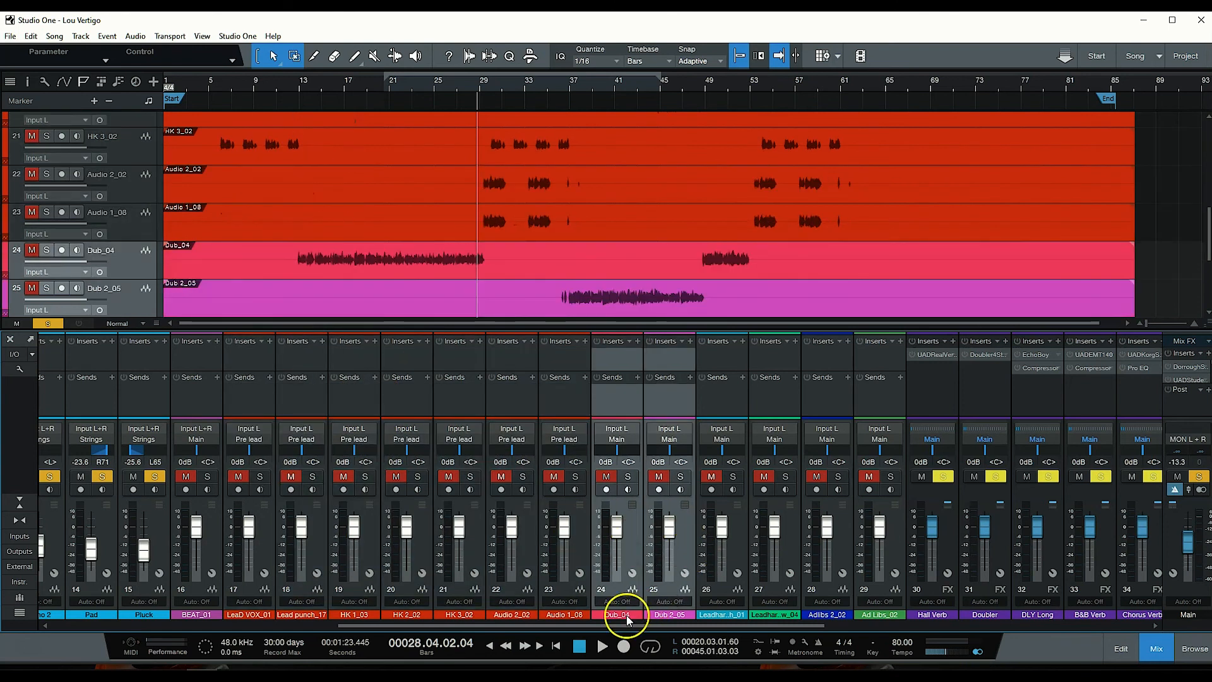
click(628, 614)
click(822, 517)
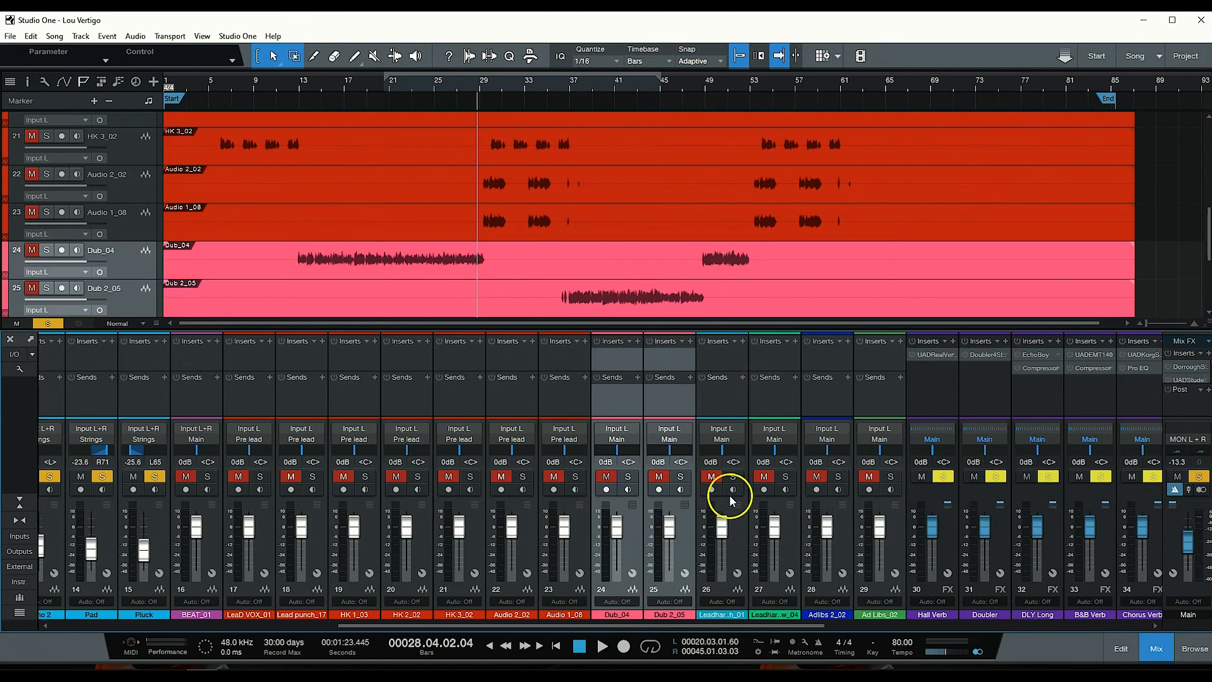
click(687, 445)
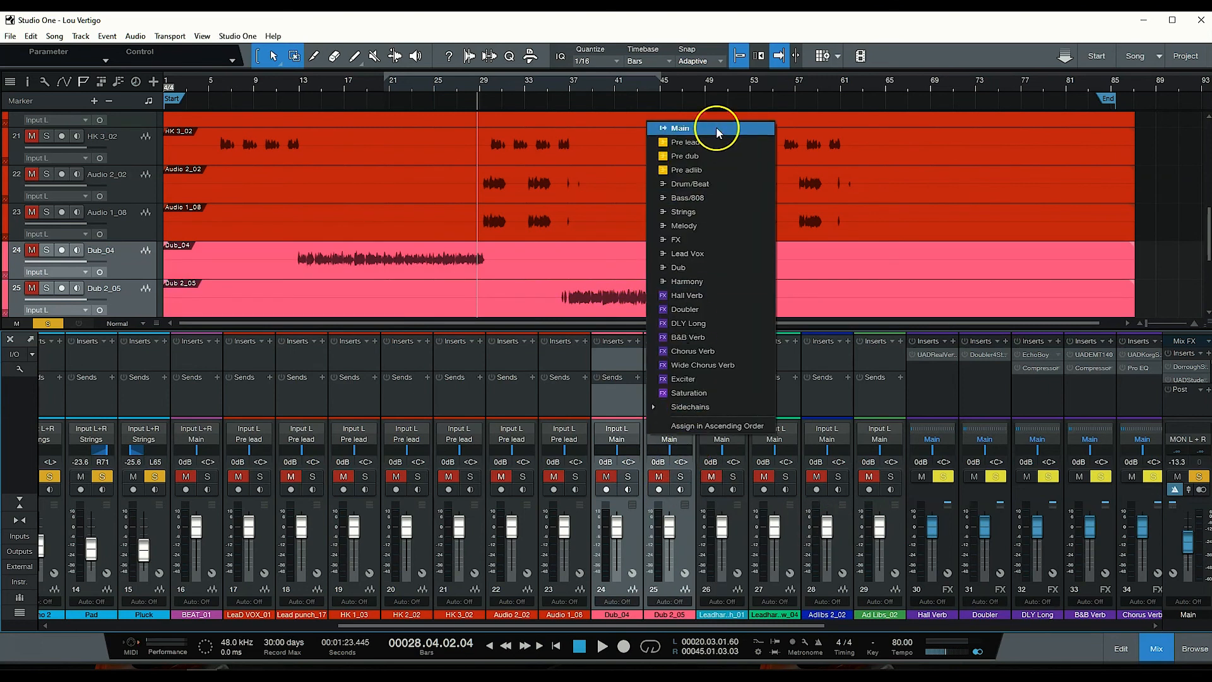
click(698, 156)
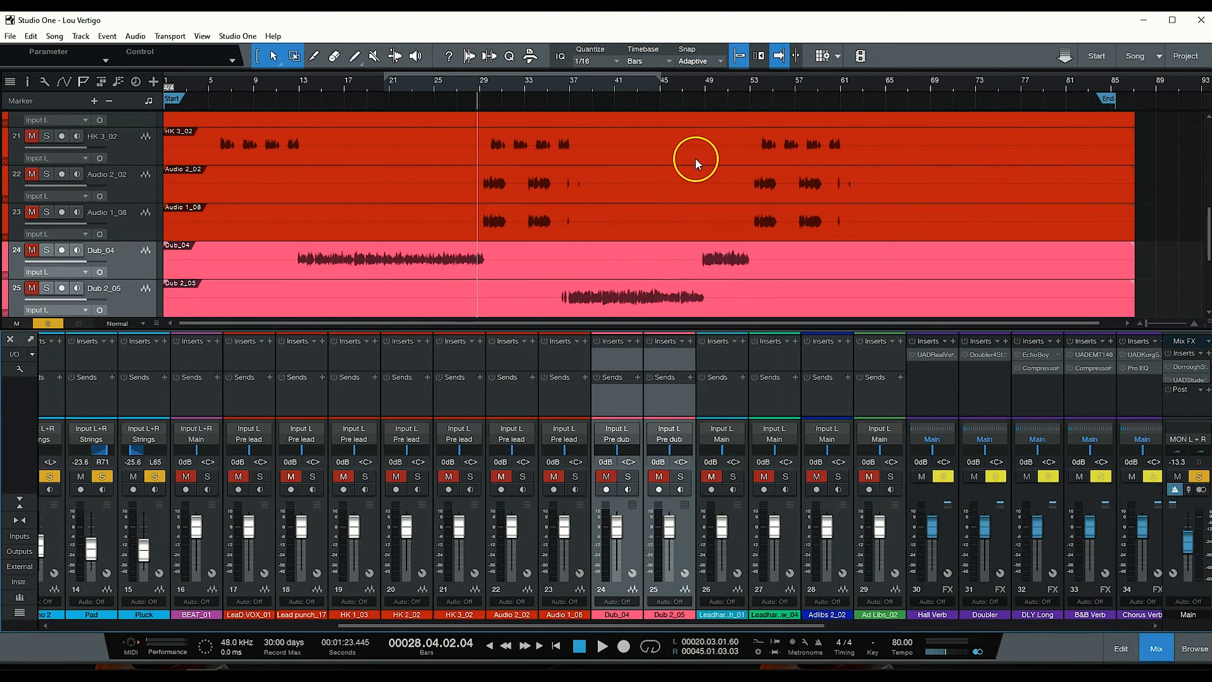
- Color the two lead harmony channels, Adlibs 2_02 and Ad Libs_02 green
click(733, 536)
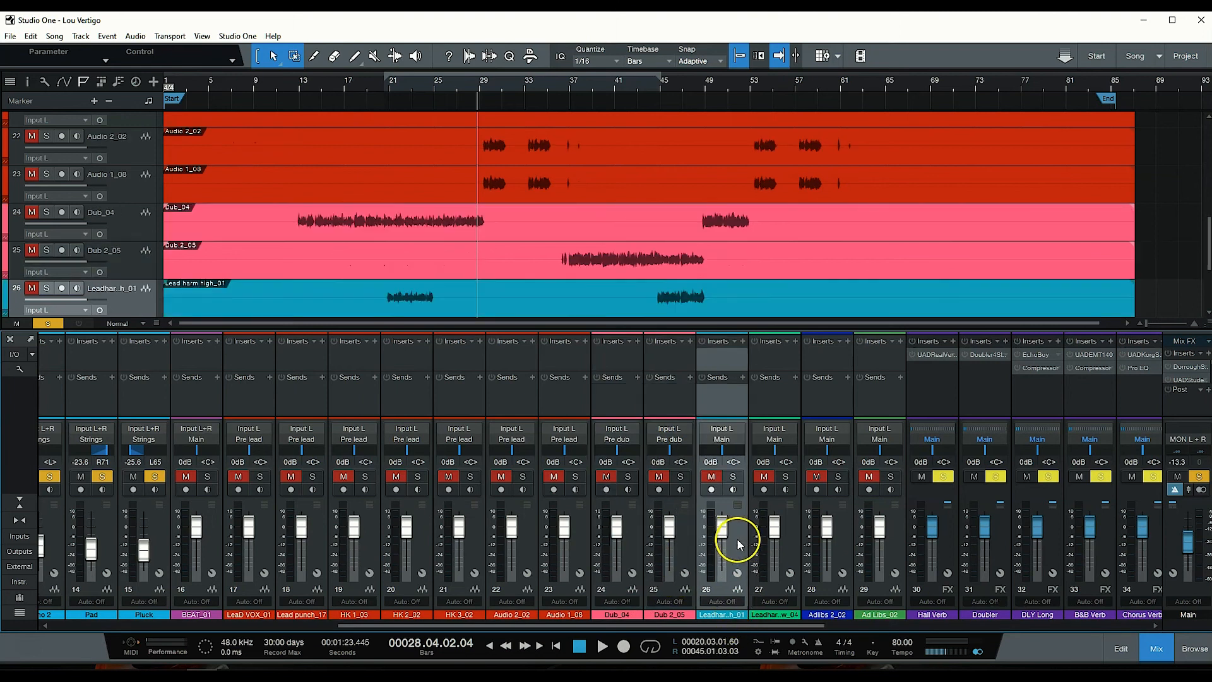
shift+click(903, 552)
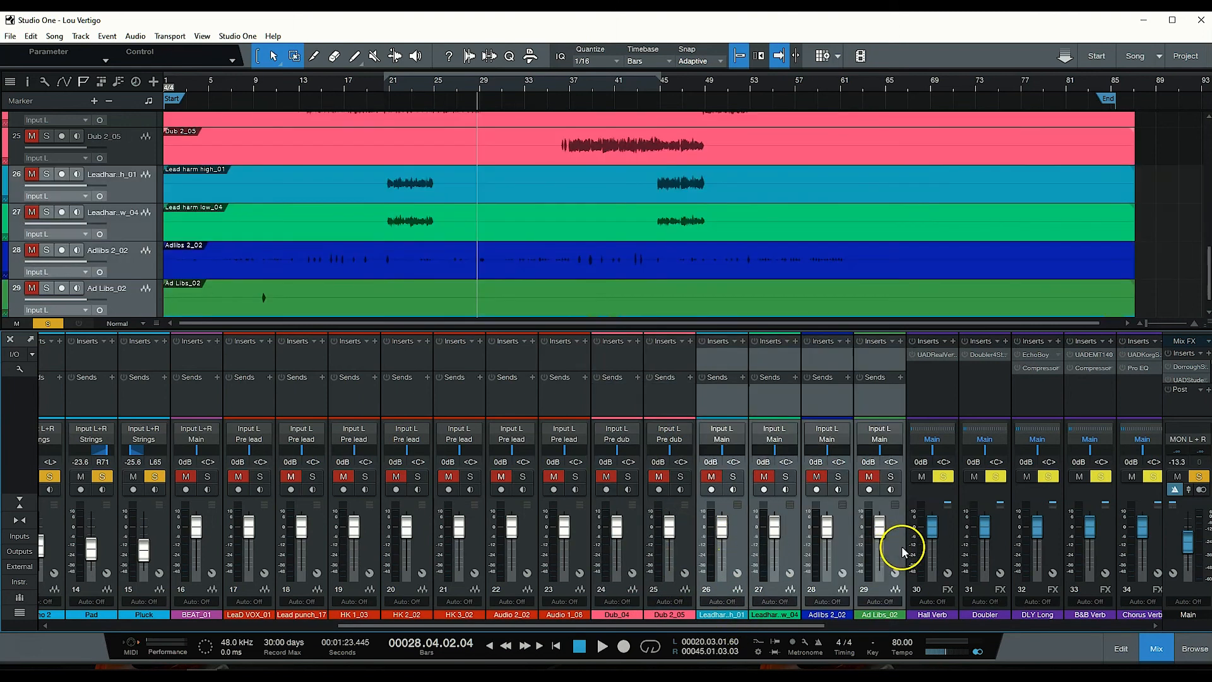
click(716, 616)
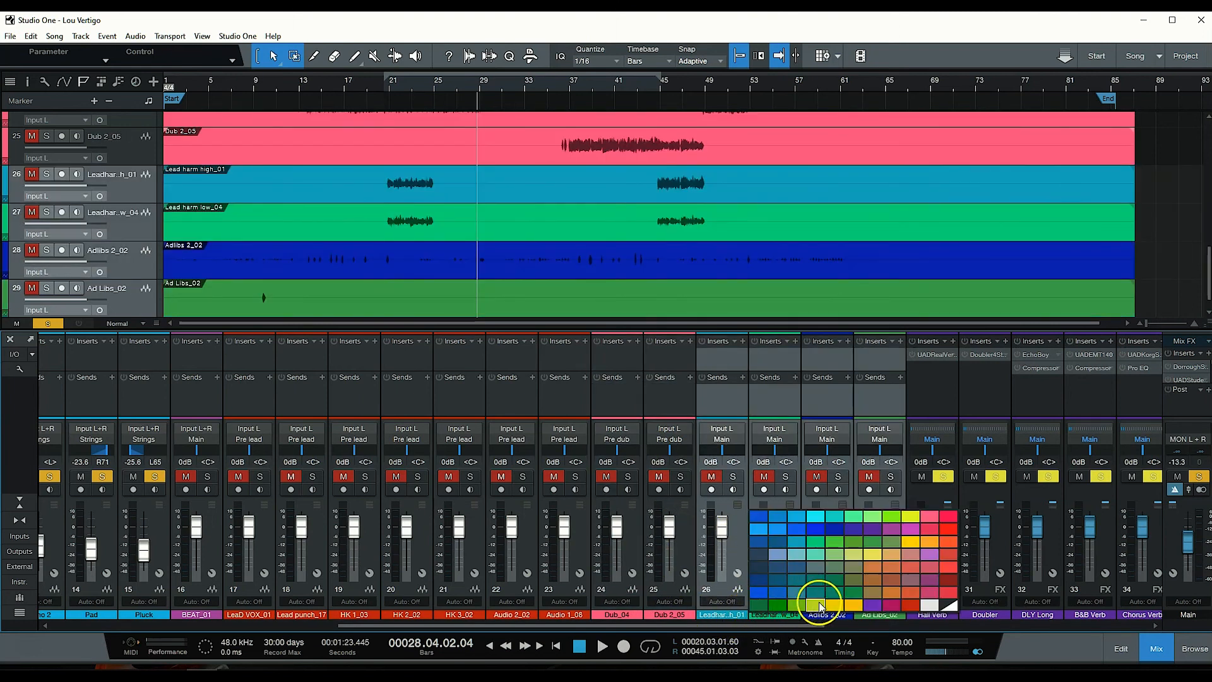
click(809, 607)
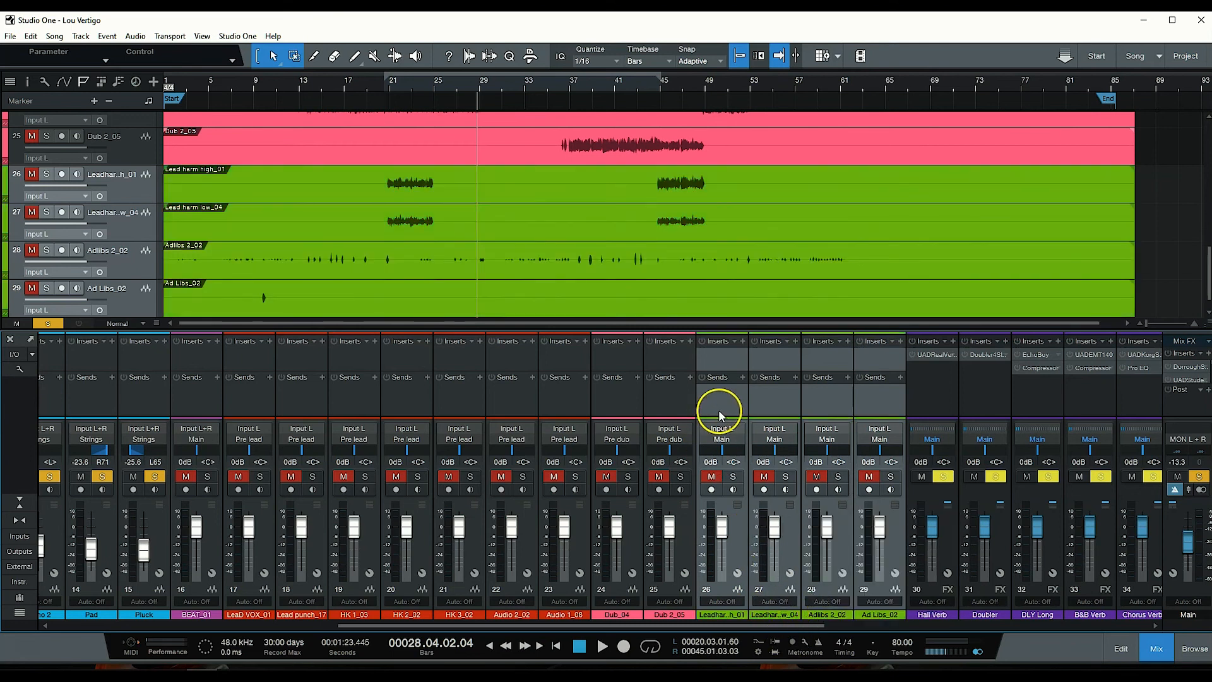
- Route the outputs of the Ad Libs_02 and Adlibs 2_02 channels to Pre adlib
click(736, 440)
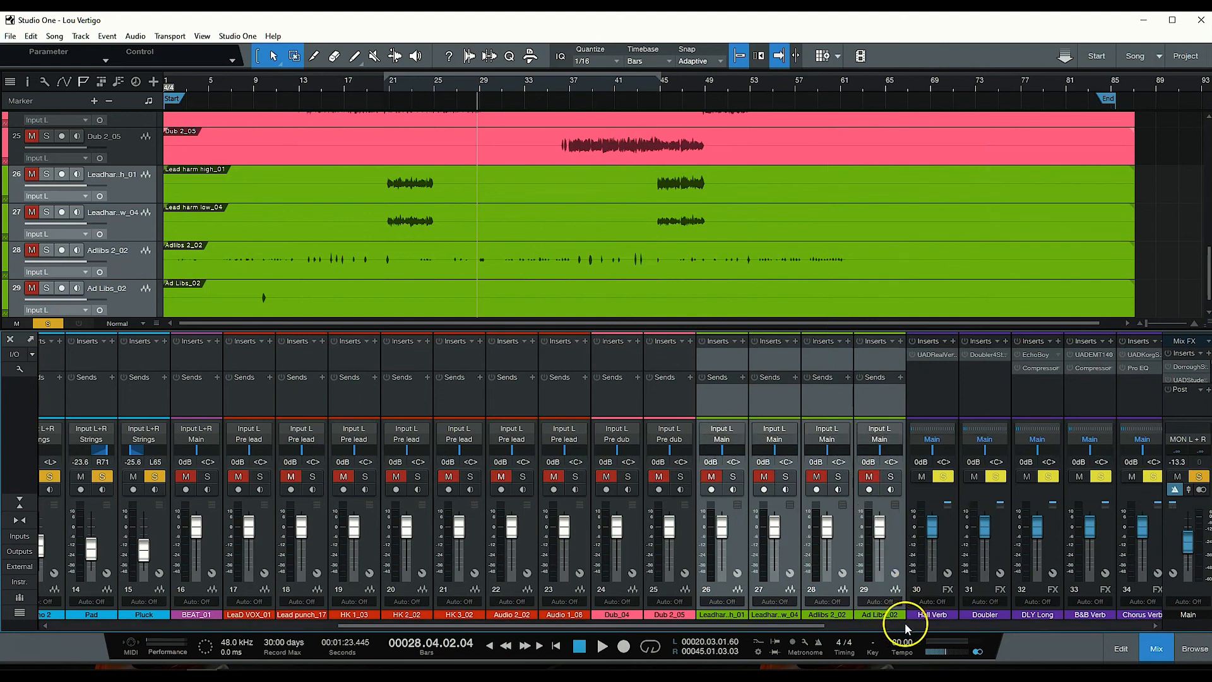
click(948, 533)
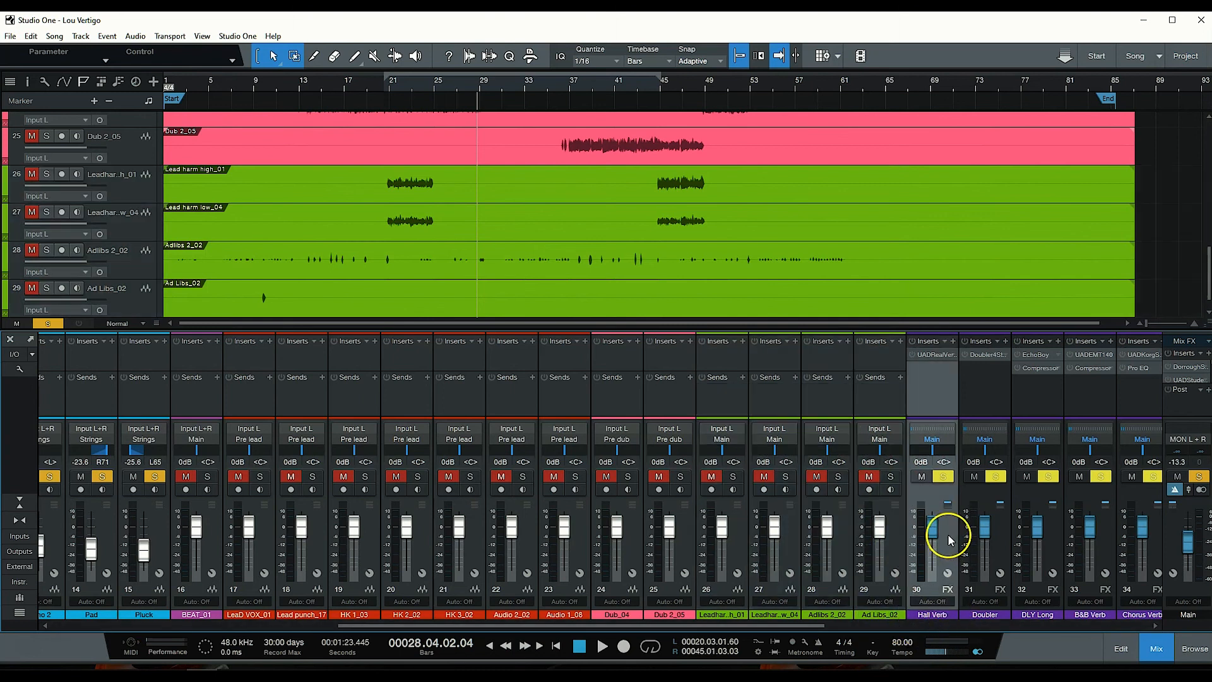
click(880, 437)
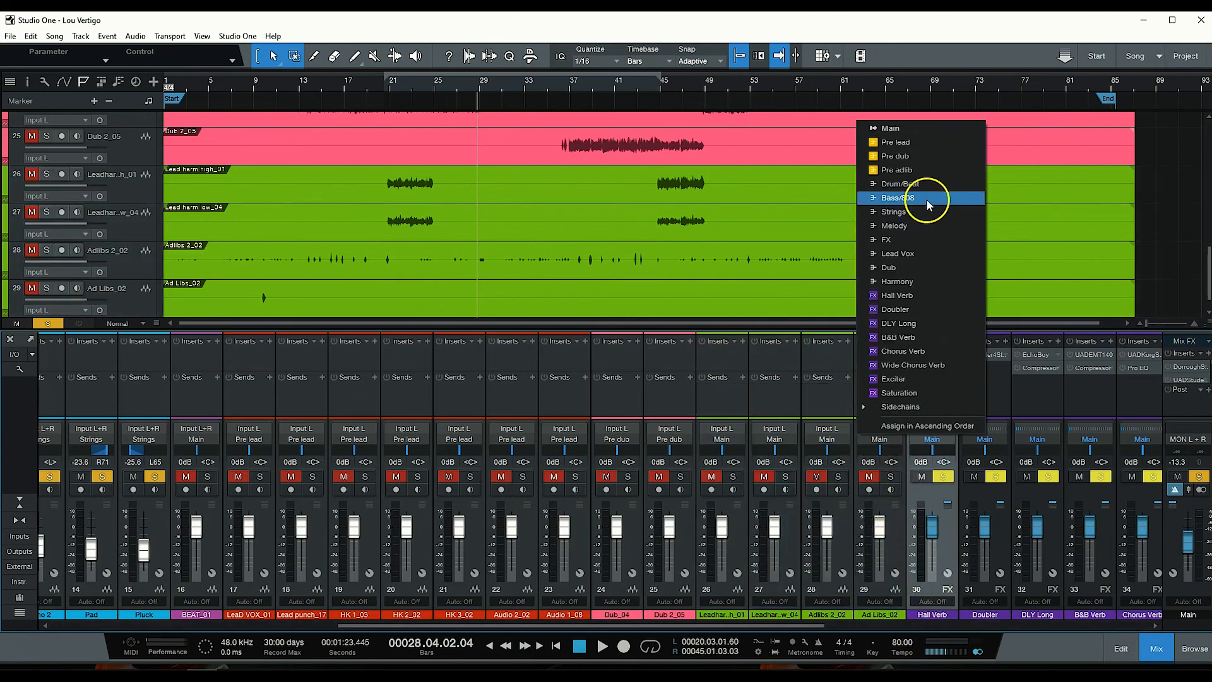
click(920, 169)
click(836, 436)
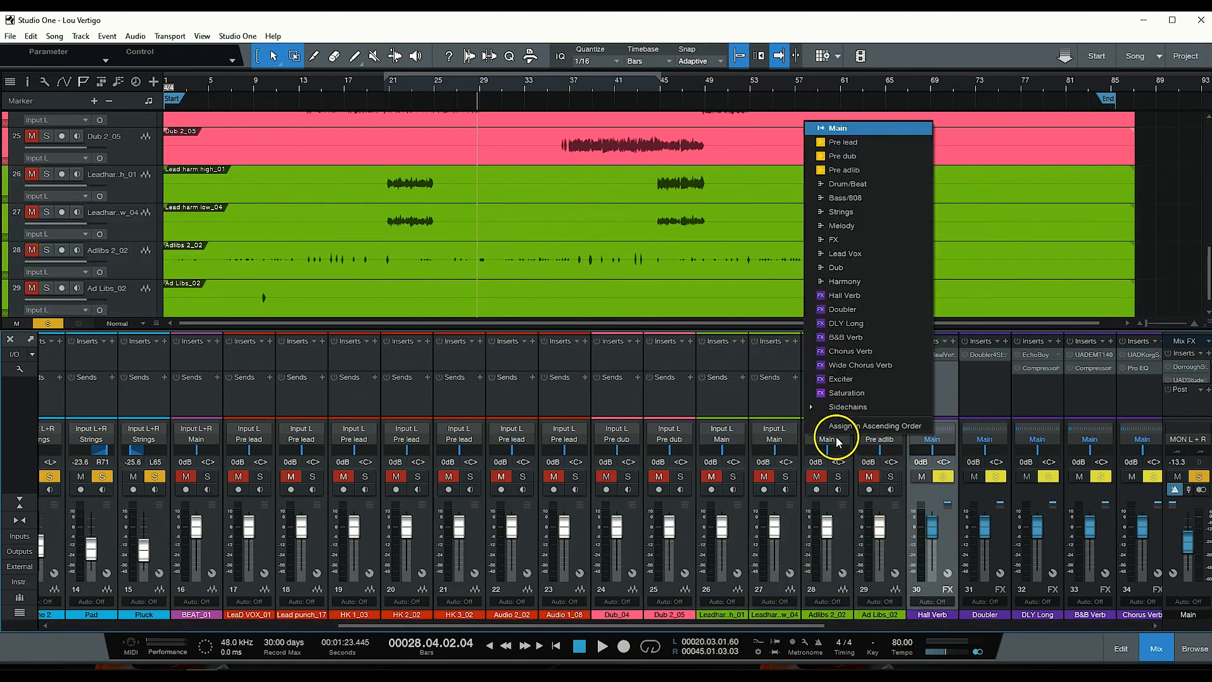
click(849, 170)
- Select both lead harmony channels and route their outputs to Pre adlib
click(793, 543)
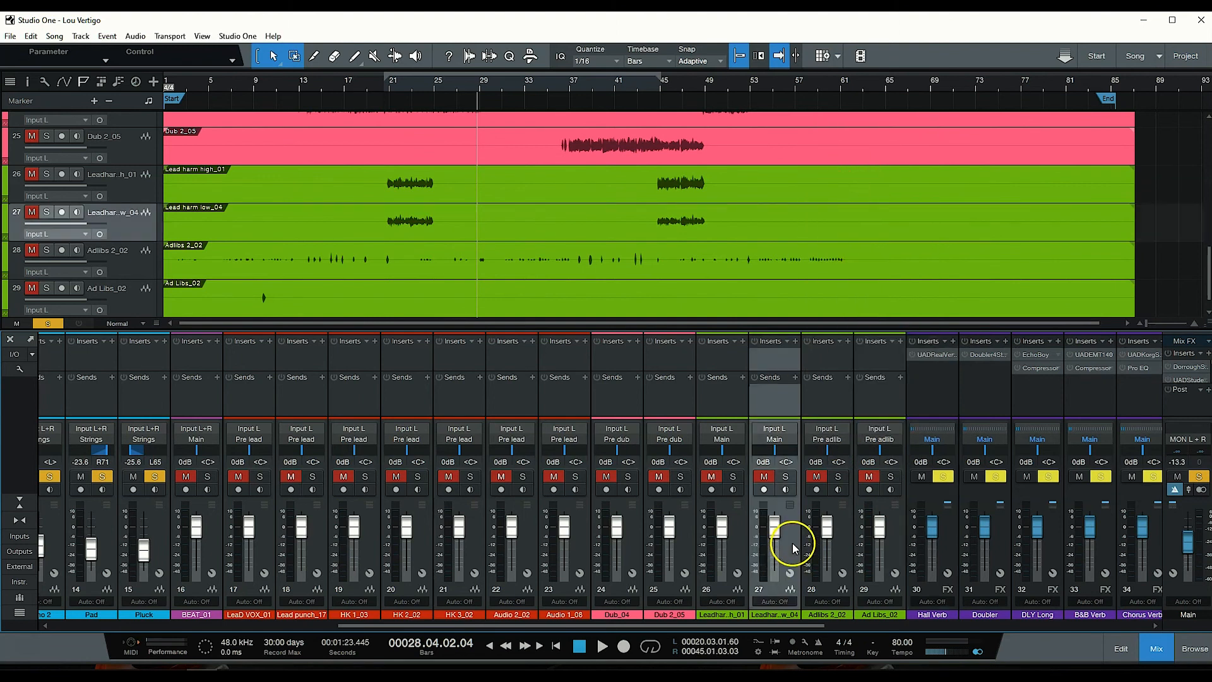
shift+click(744, 541)
click(728, 447)
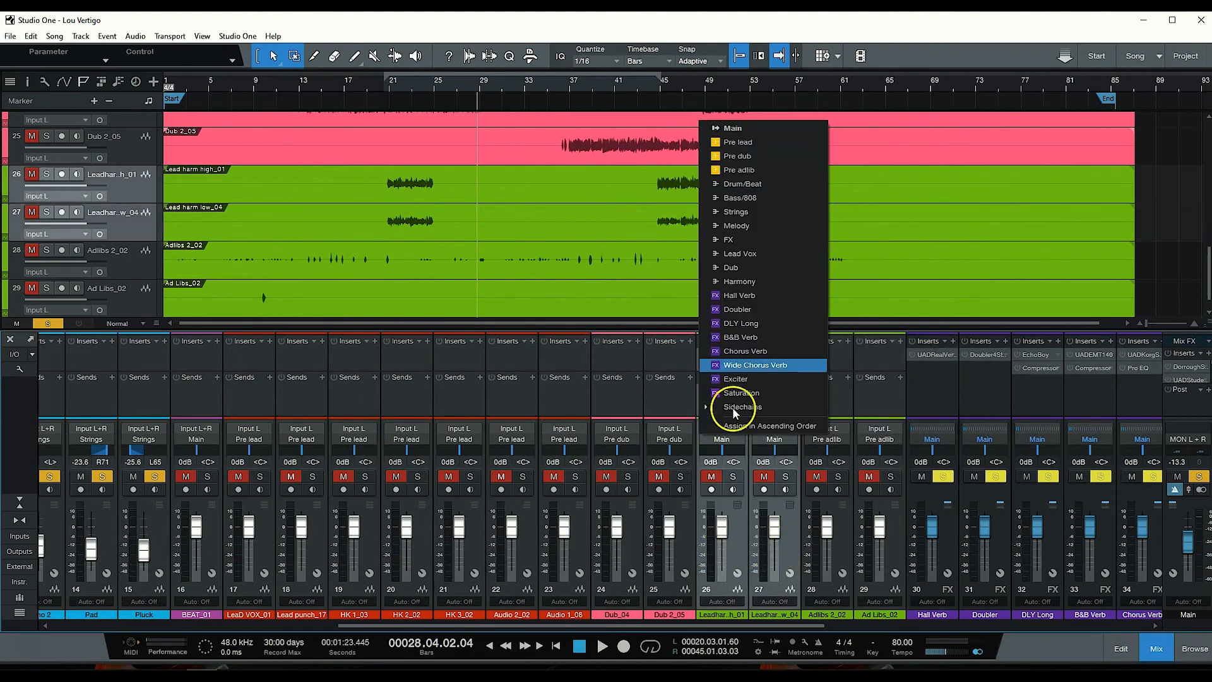
click(750, 178)
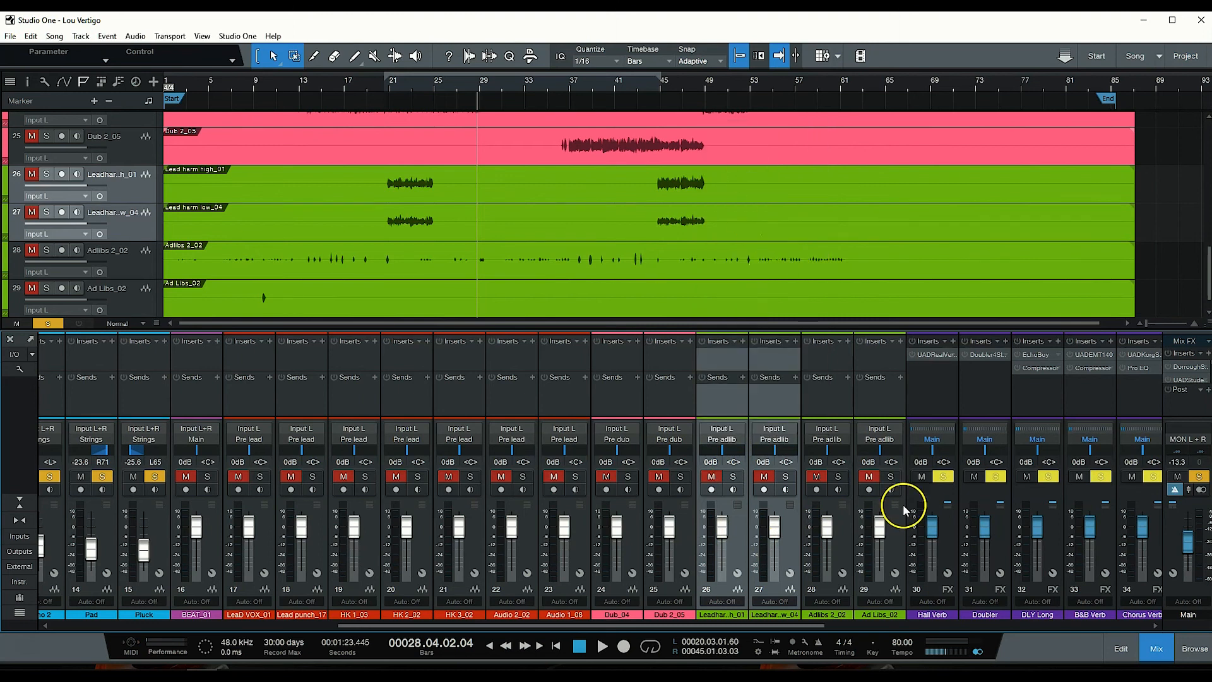
- Hide the mixer and reduce the Ad Libs_02 event to its single phrase by trimming its end to about bar 10 and cutting the silence before it
click(1154, 650)
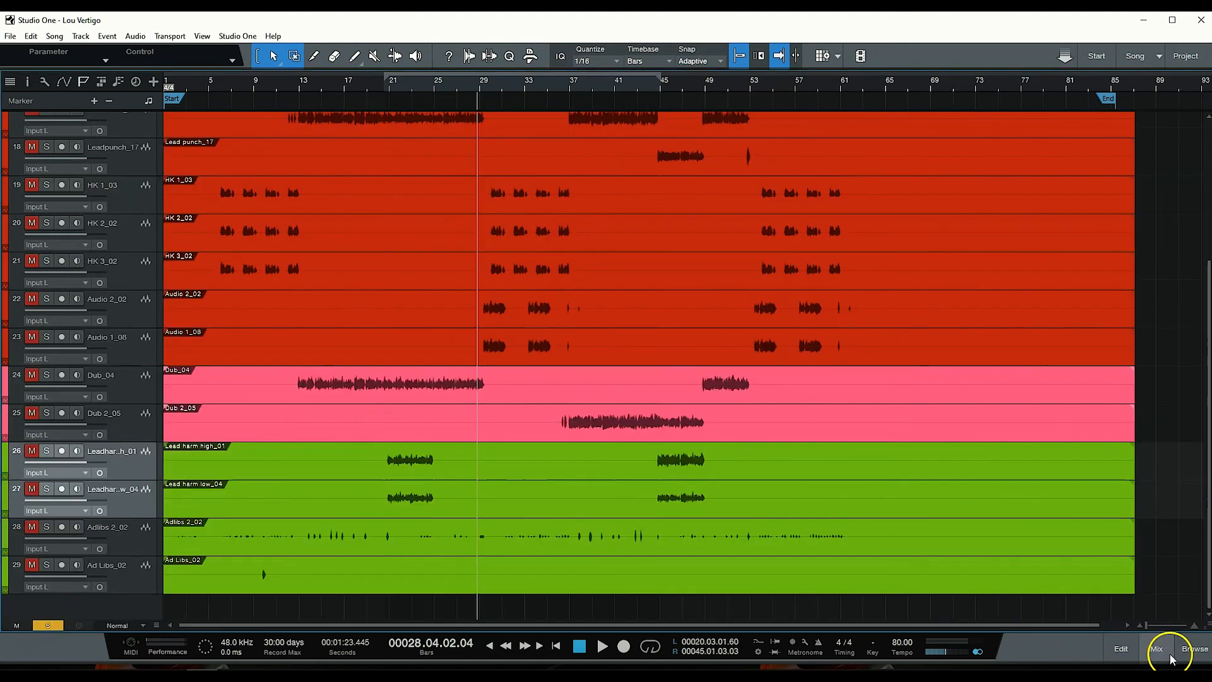
drag(1136, 574, 263, 590)
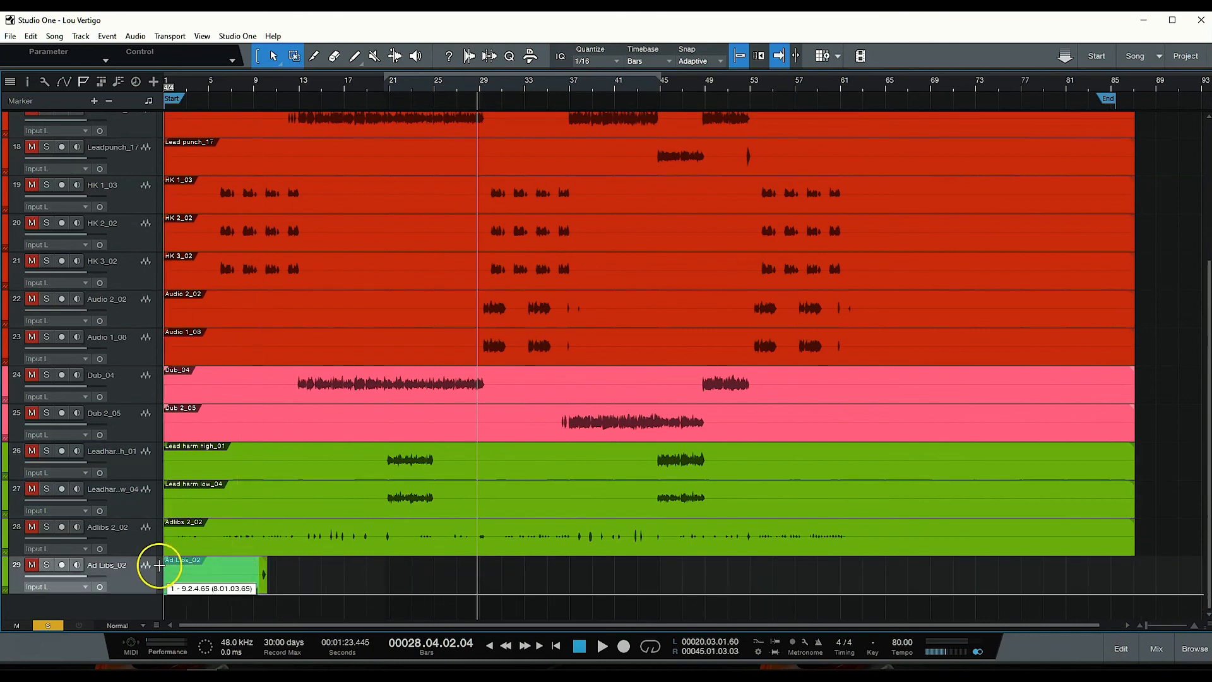
right_click(202, 578)
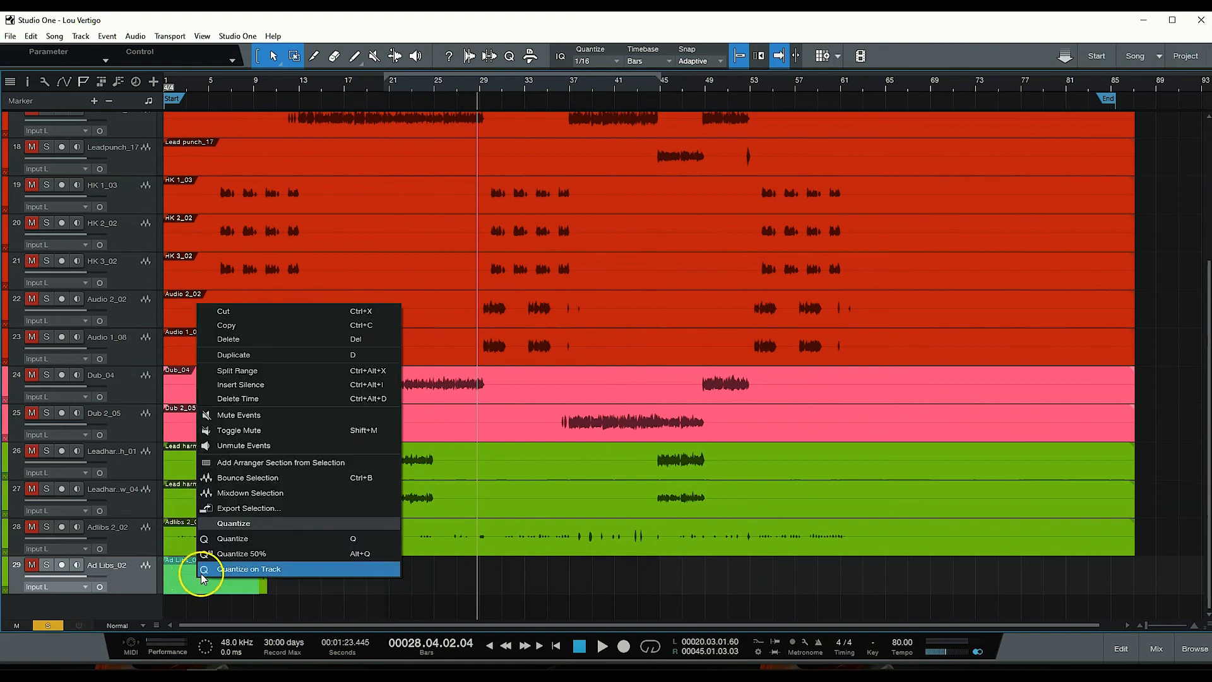
click(252, 311)
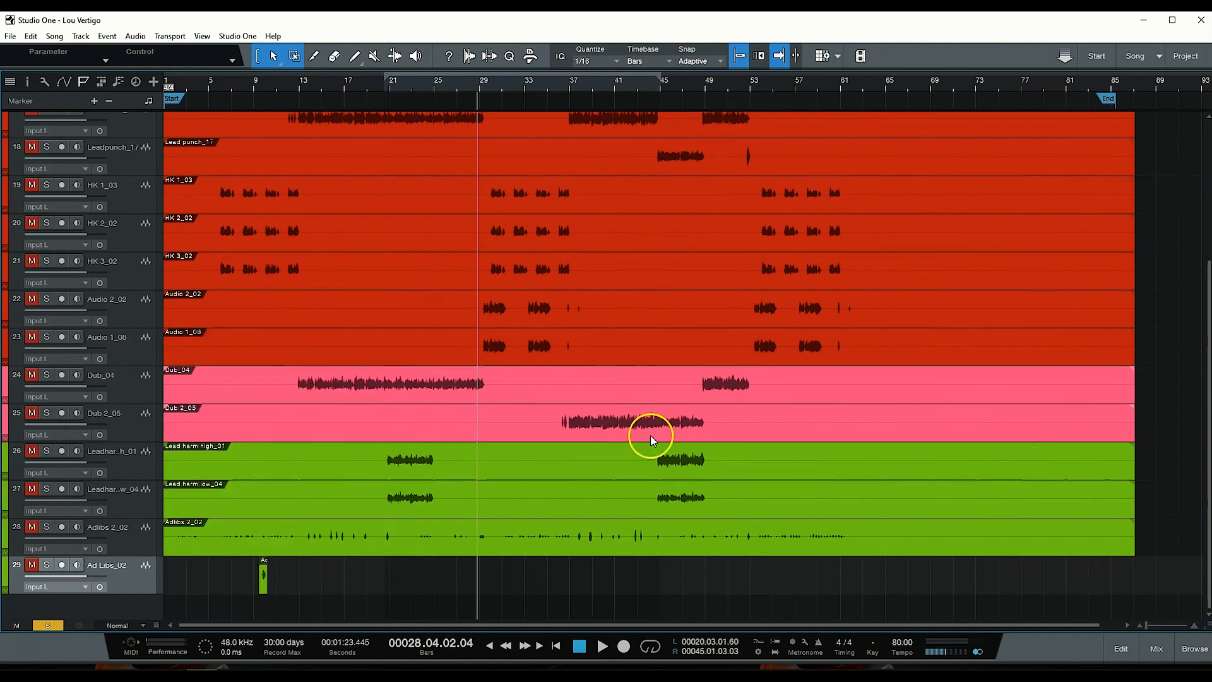
- Cut the silent tails of both lead harmony tracks after about bar 49 and trim the end of Adlibs 2_02 to about bar 61
drag(706, 444, 1153, 495)
right_click(1031, 475)
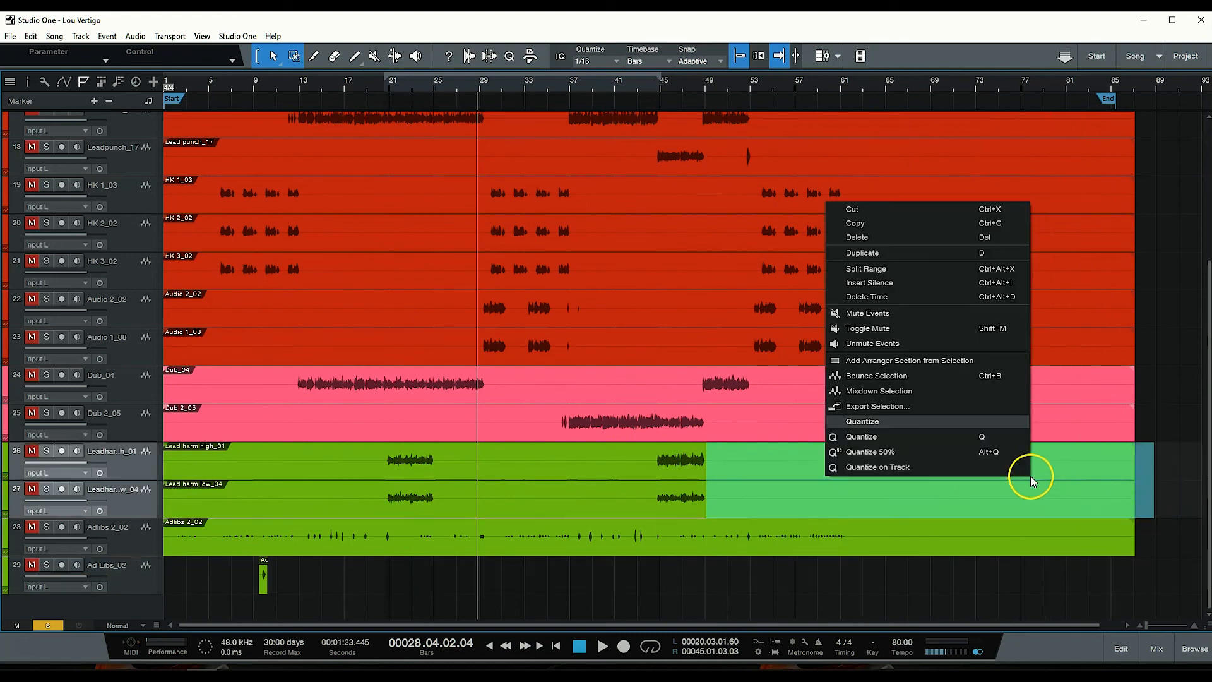
click(891, 209)
drag(1134, 543, 847, 576)
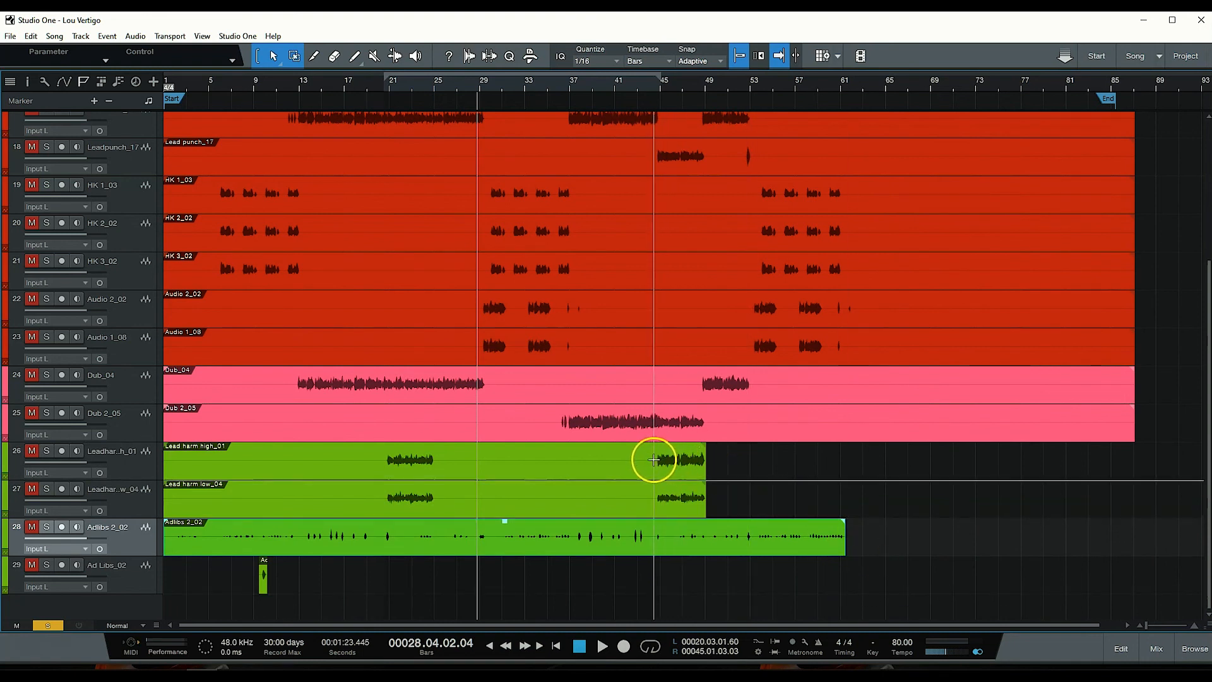
- Cut the silence between the two phrases and before the first phrase on both lead harmony tracks
drag(654, 460, 434, 490)
right_click(453, 471)
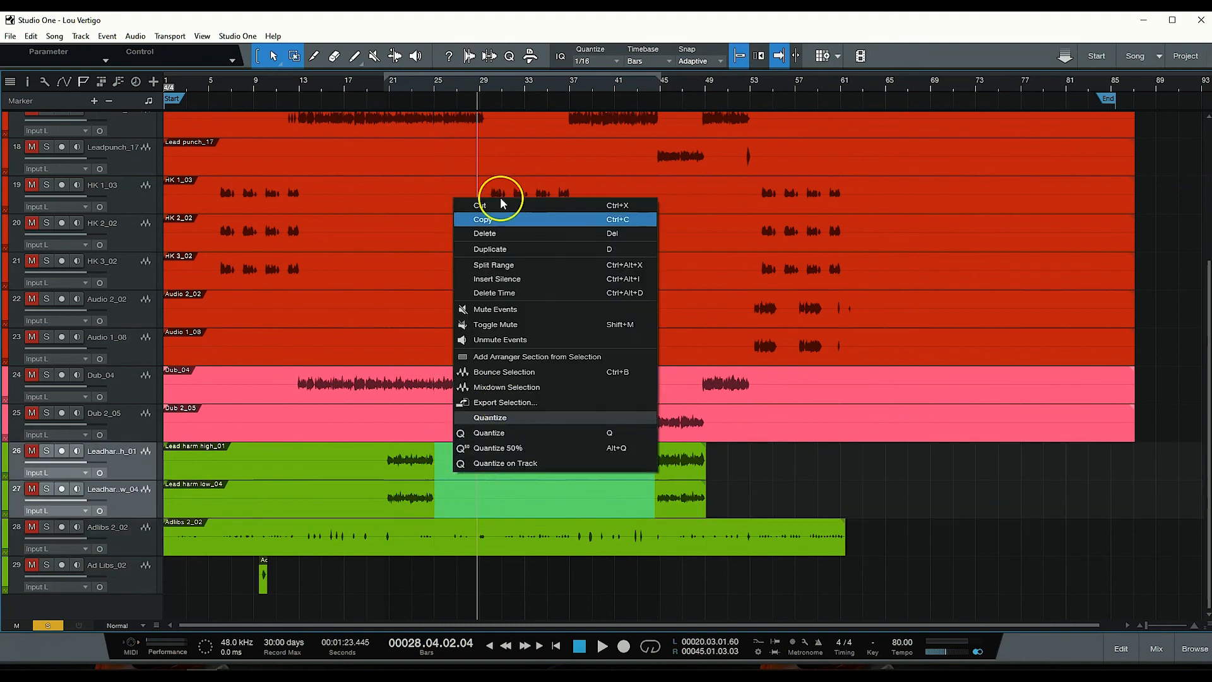
click(486, 205)
drag(387, 455, 166, 491)
right_click(190, 464)
click(245, 191)
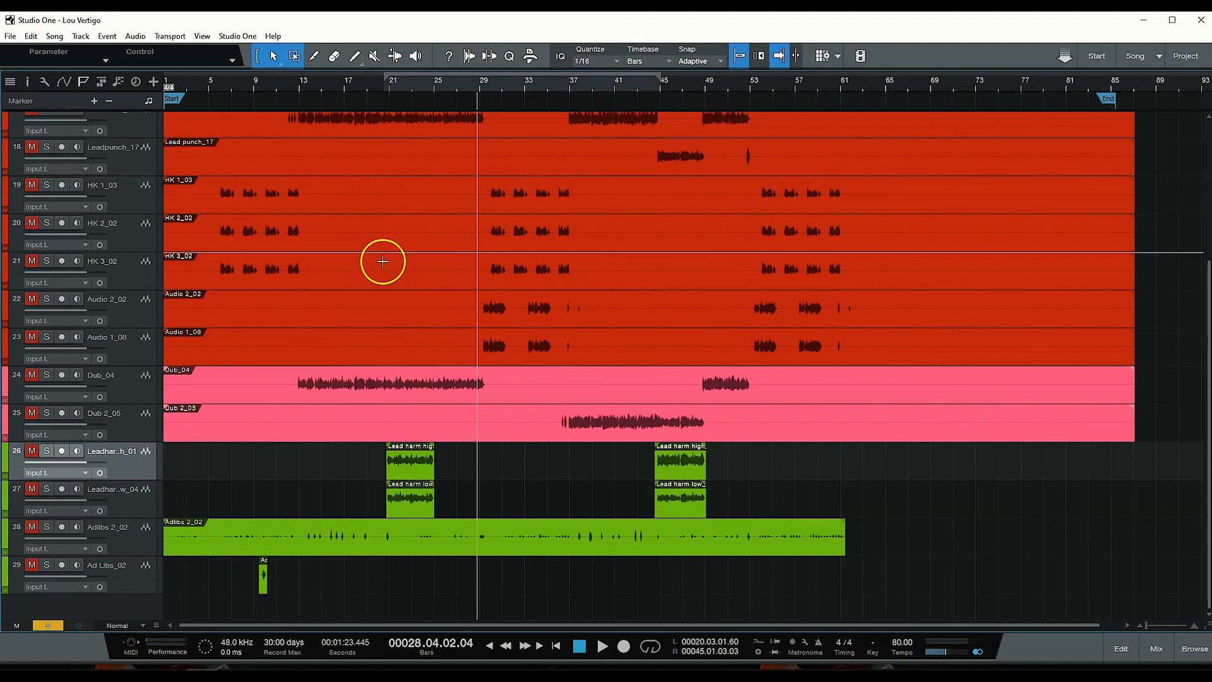
- Trim the Dub 2_05 event to its phrase from about bar 36 to 49, and the end of Dub_04 to about bar 53
drag(165, 440, 559, 463)
drag(1133, 433, 705, 433)
drag(1134, 392, 486, 395)
click(701, 378)
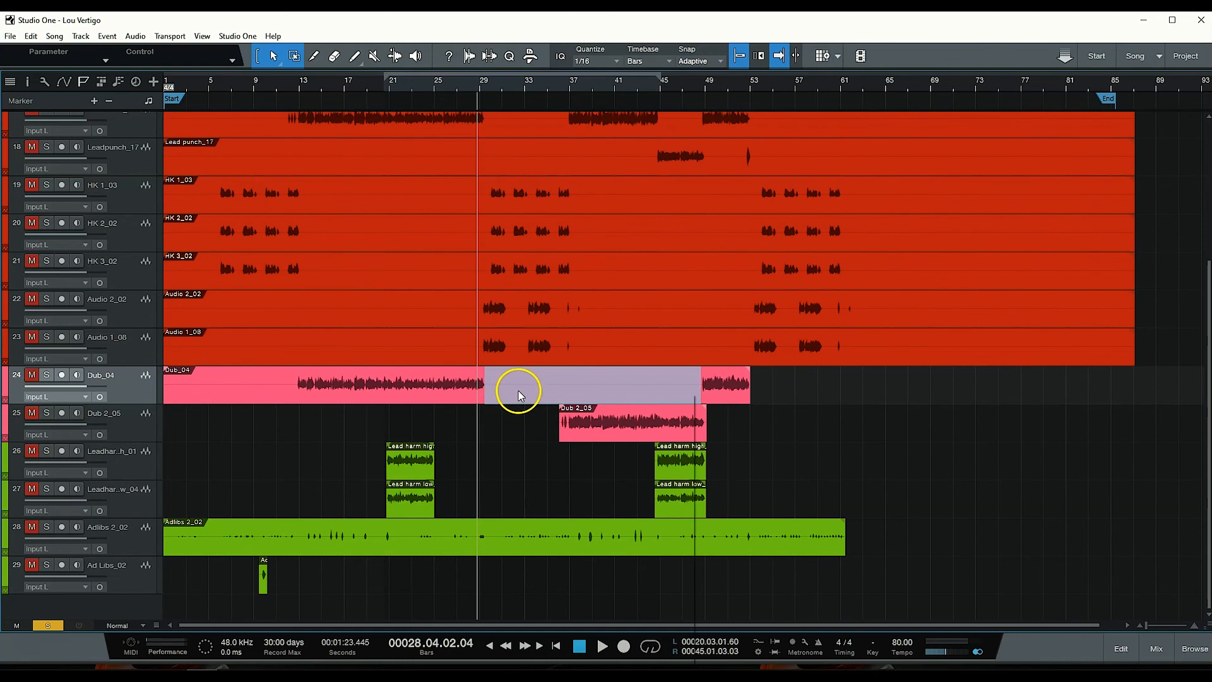
click(910, 409)
right_click(631, 399)
click(1126, 546)
- Cut the silence at the start of Dub_04 and the silent gap between its two phrases
drag(293, 372, 168, 396)
right_click(177, 379)
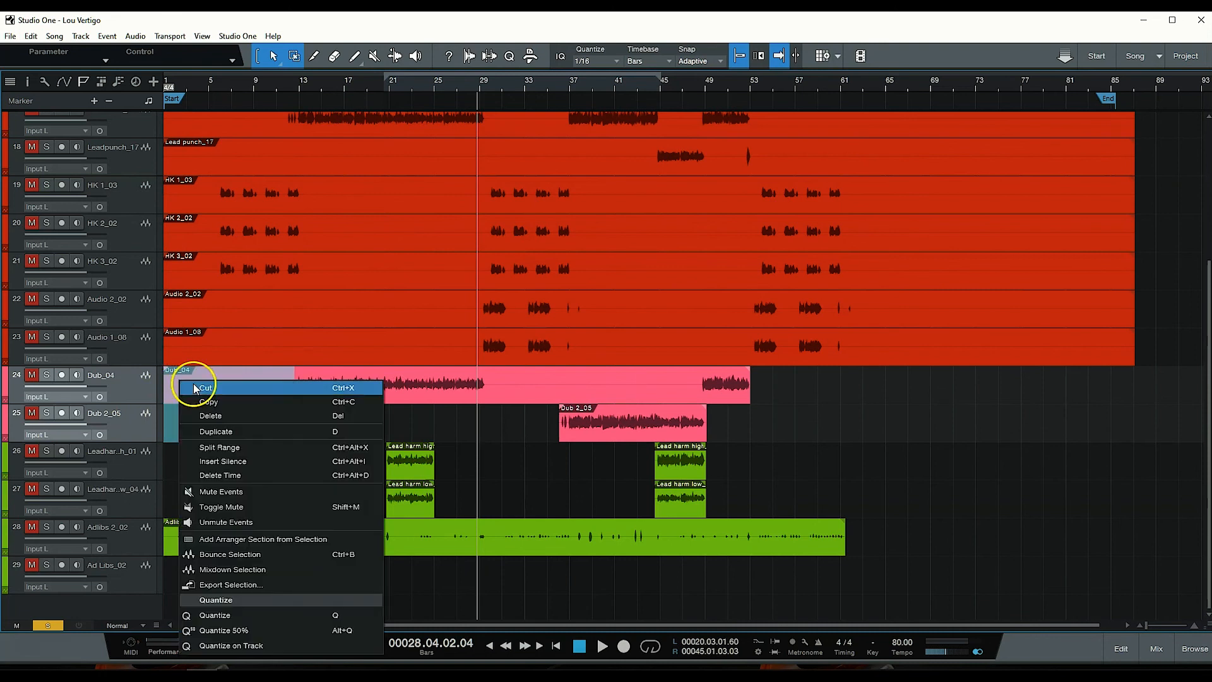
click(195, 387)
drag(486, 379, 700, 377)
right_click(664, 378)
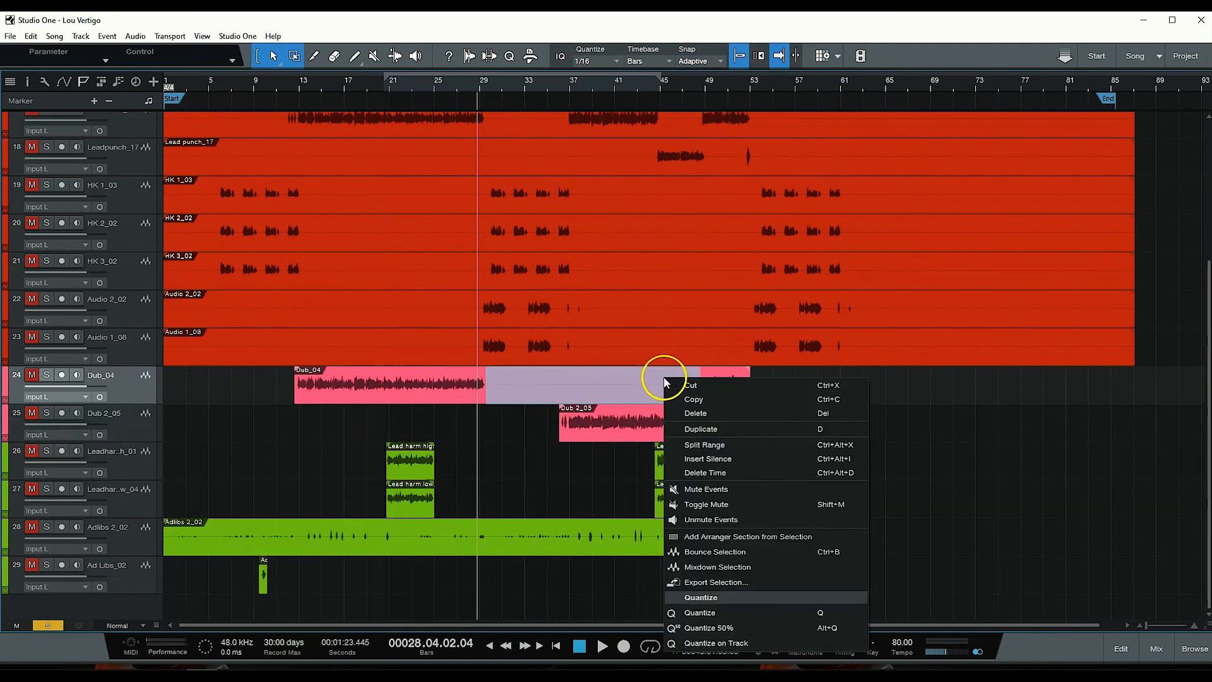
click(681, 385)
- Cut the silent tails from Leadpunch_17 through Audio 1_08 after about bar 62, and trim the end of LeaD VOX_01 to about bar 53
scroll(780, 373, up, 3)
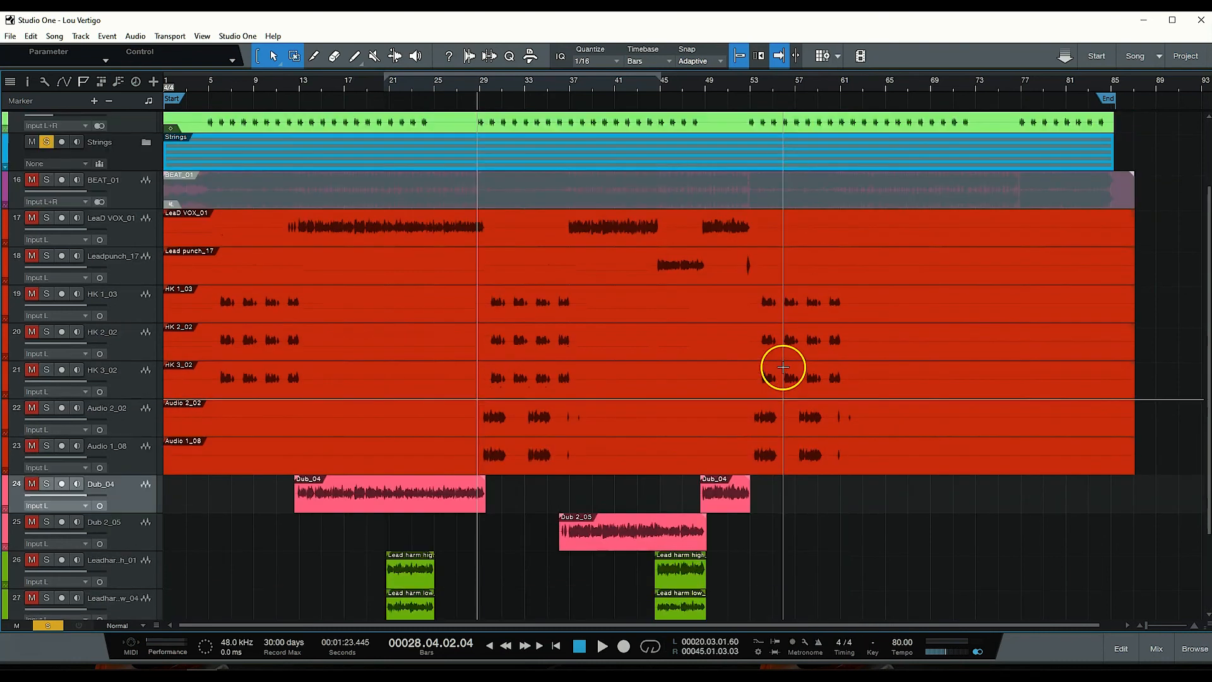
drag(853, 266, 1148, 458)
right_click(1067, 365)
click(1046, 381)
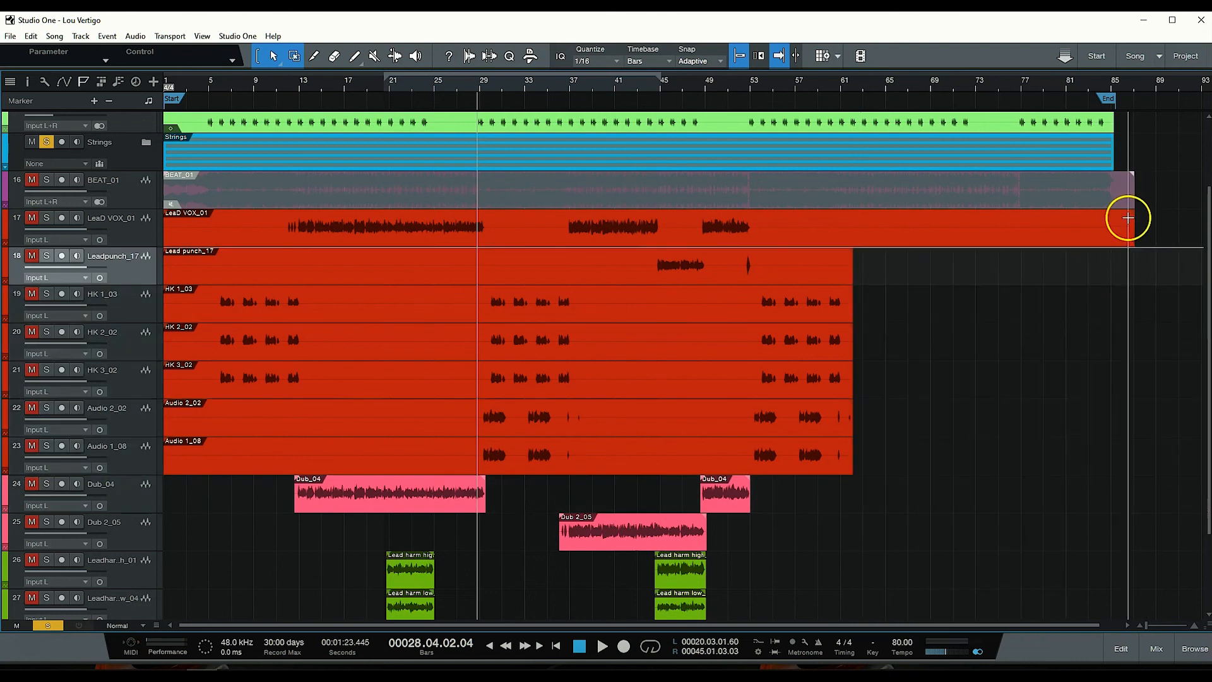
drag(1130, 219, 750, 248)
- Cut the silence before the last phrases on the three HK tracks, Audio 2_02 and Audio 1_08, and trim the end of Leadpunch_17 to about bar 53
drag(757, 296, 751, 444)
right_click(591, 361)
click(609, 376)
right_click(725, 420)
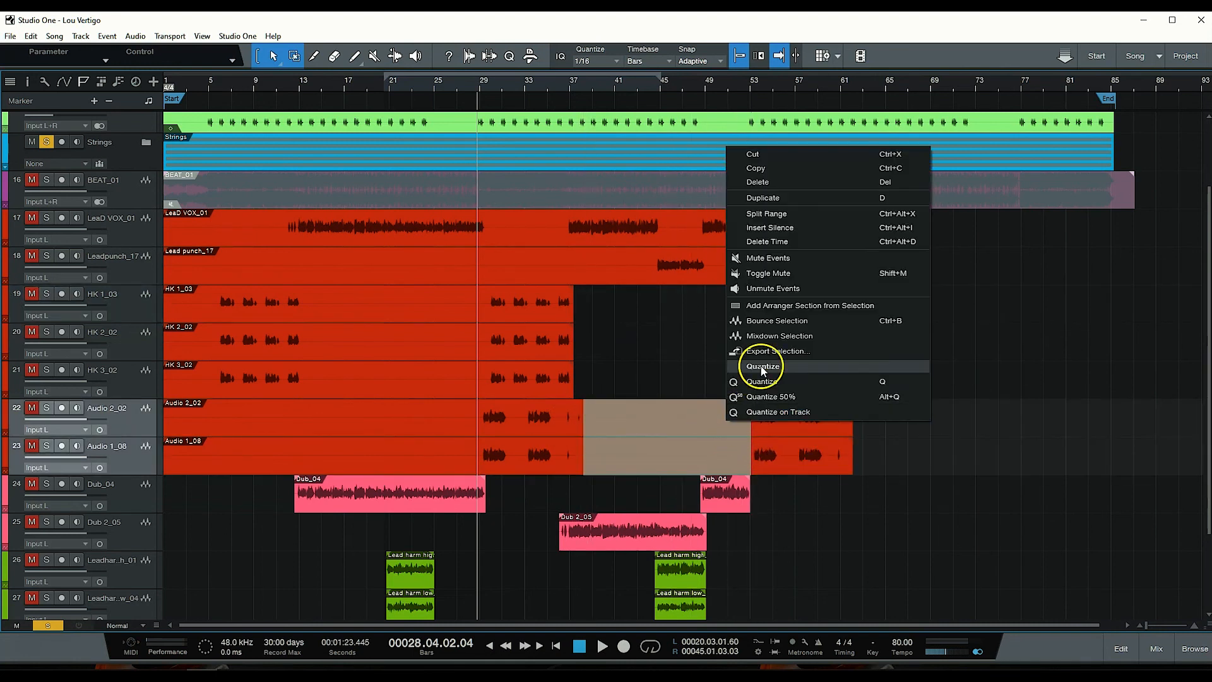
click(778, 158)
drag(853, 281, 751, 289)
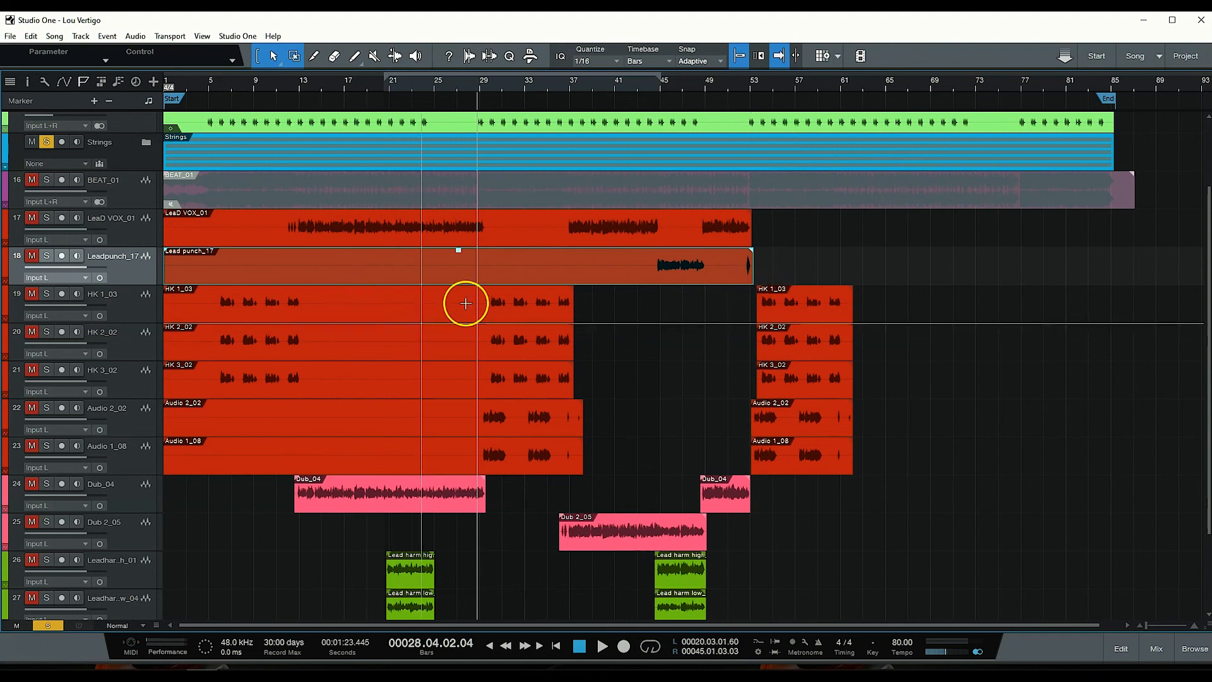
- Cut the silence between bars 13 and 29 on the three HK tracks and before the first phrases of Audio 2_02 and Audio 1_08
drag(483, 292, 302, 377)
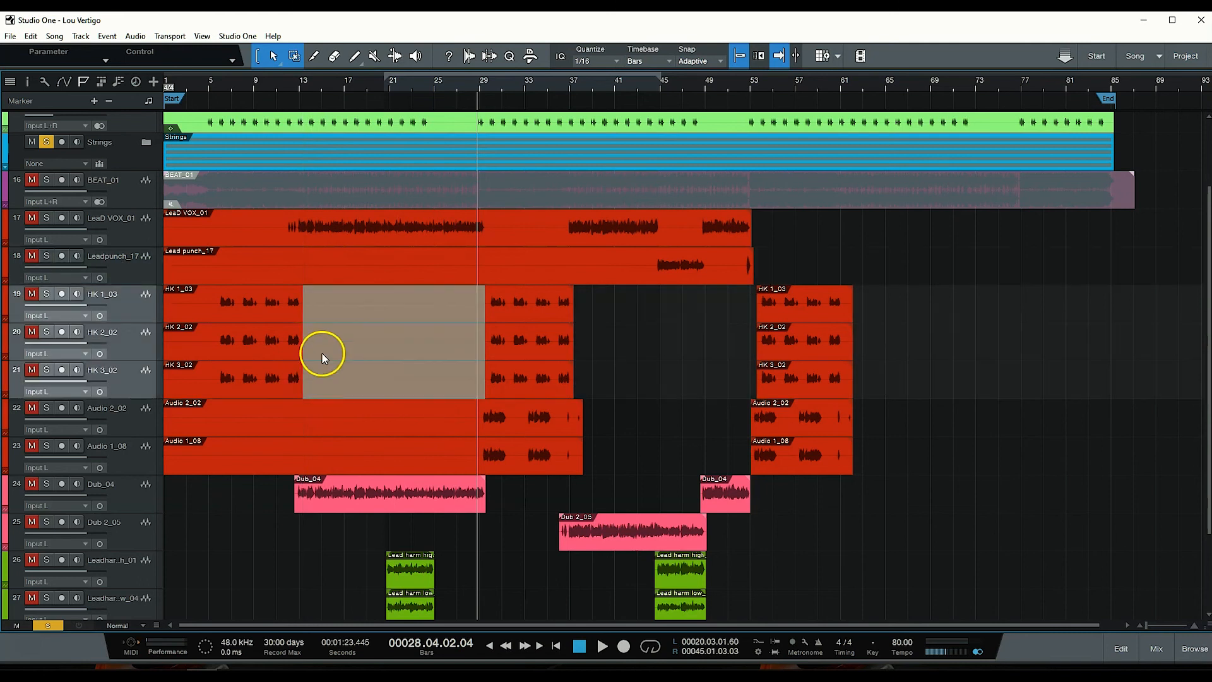
right_click(322, 358)
click(354, 386)
drag(480, 411, 163, 439)
right_click(182, 435)
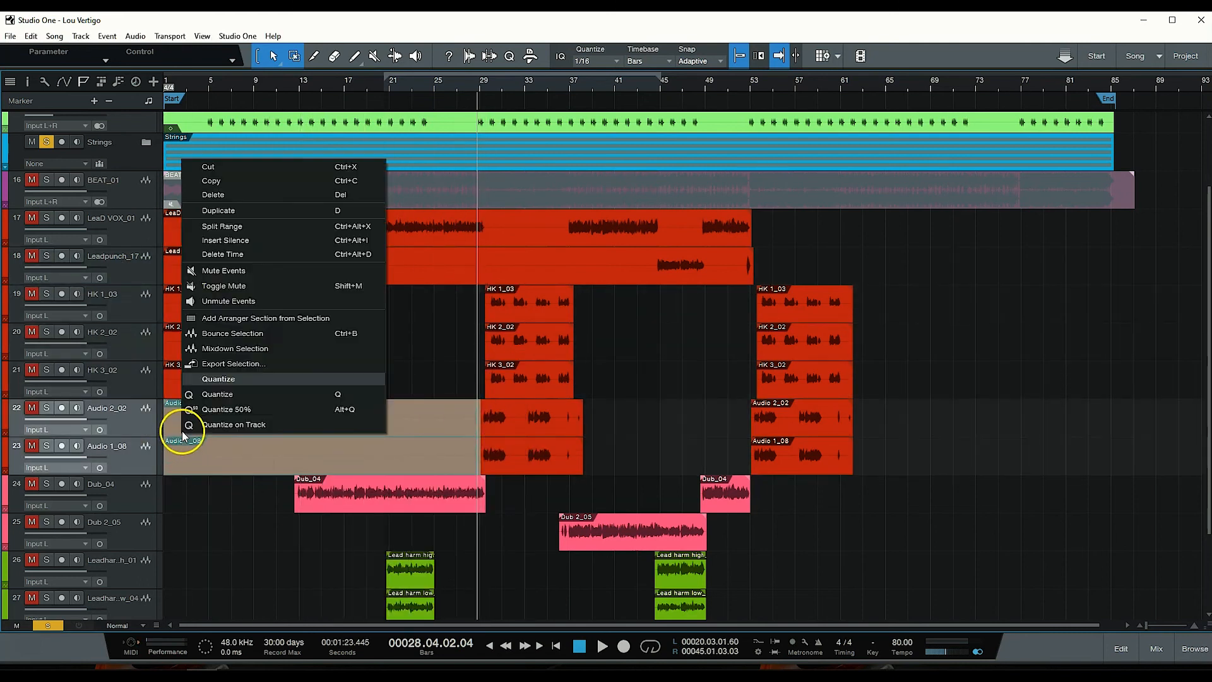
click(215, 167)
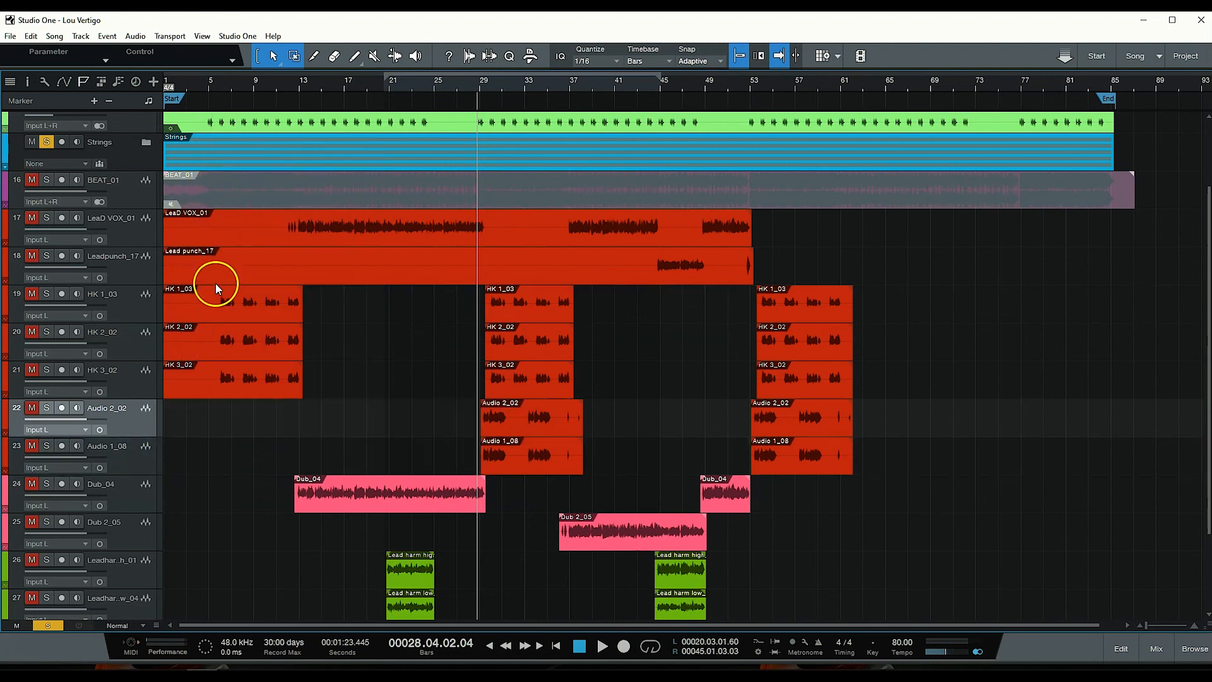
- Cut the silence before the first phrases on the three HK tracks, up to about bar 6
drag(217, 286, 159, 372)
right_click(167, 339)
click(237, 346)
- Cut the silence before about bar 12 on LeaD VOX_01 and Leadpunch_17, and trim the start of Leadpunch_17 to its first phrase near bar 44
drag(285, 221, 167, 264)
right_click(194, 228)
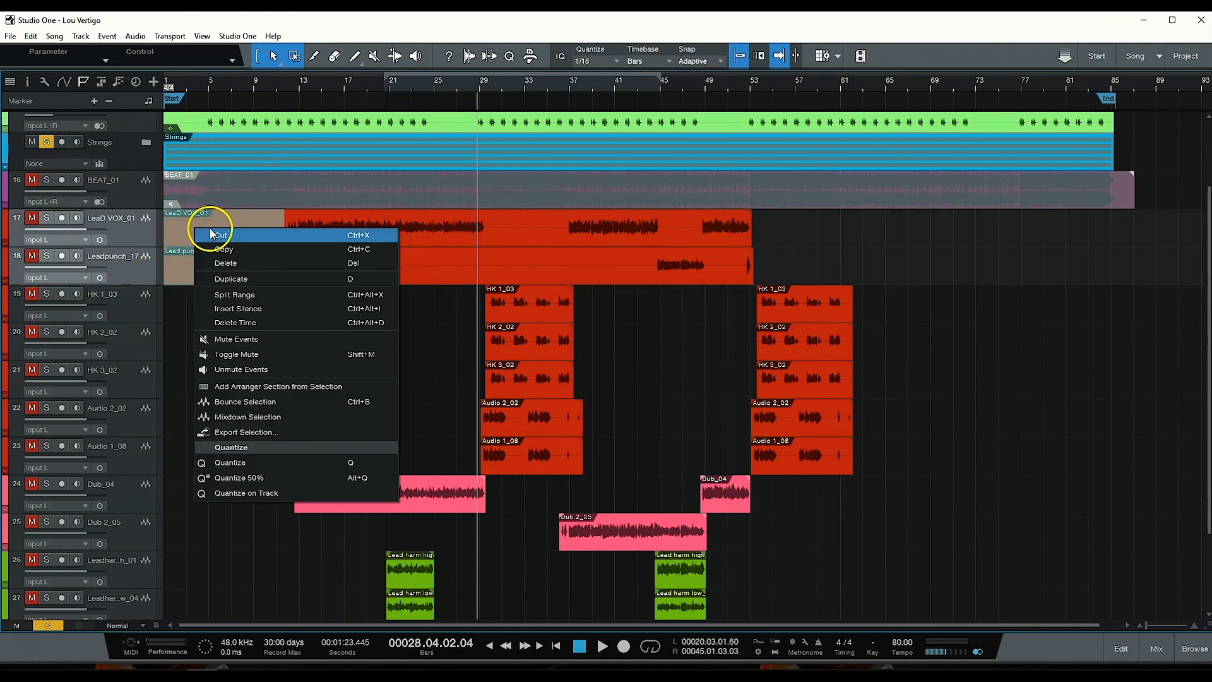
click(210, 233)
drag(285, 269, 647, 273)
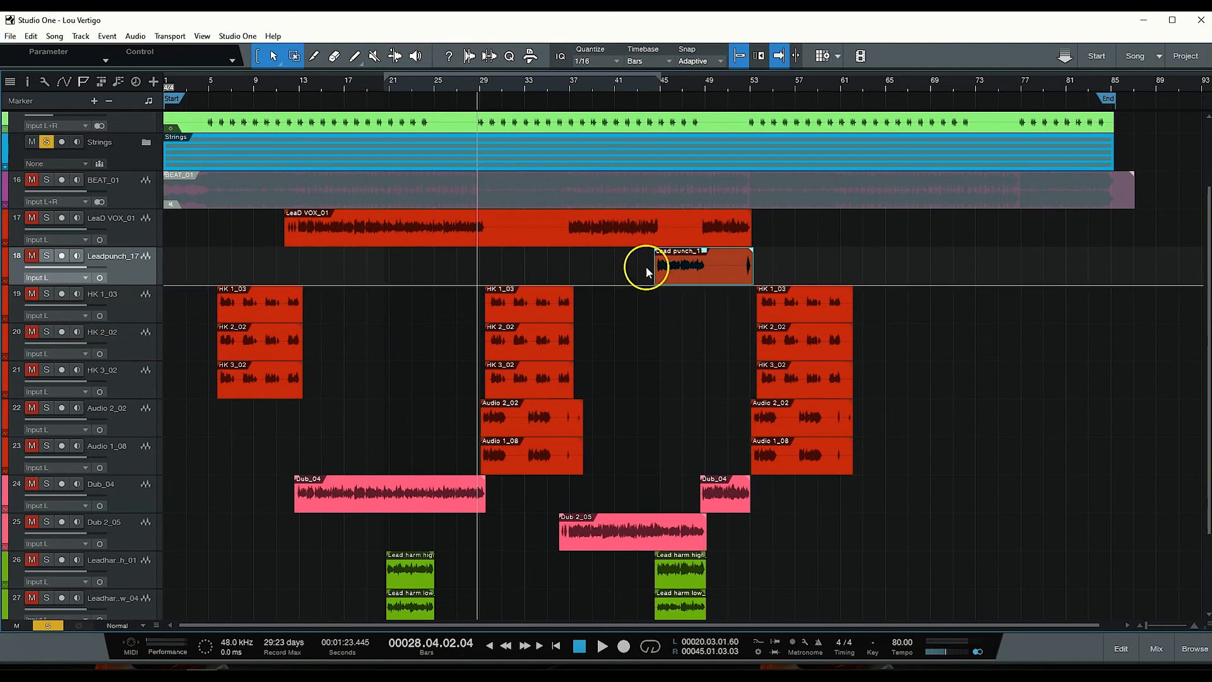
- Cut the two silent gaps between the phrases of LeaD VOX_01, at about bars 29 to 37 and 45 to 48
drag(566, 218, 487, 240)
right_click(491, 236)
click(503, 246)
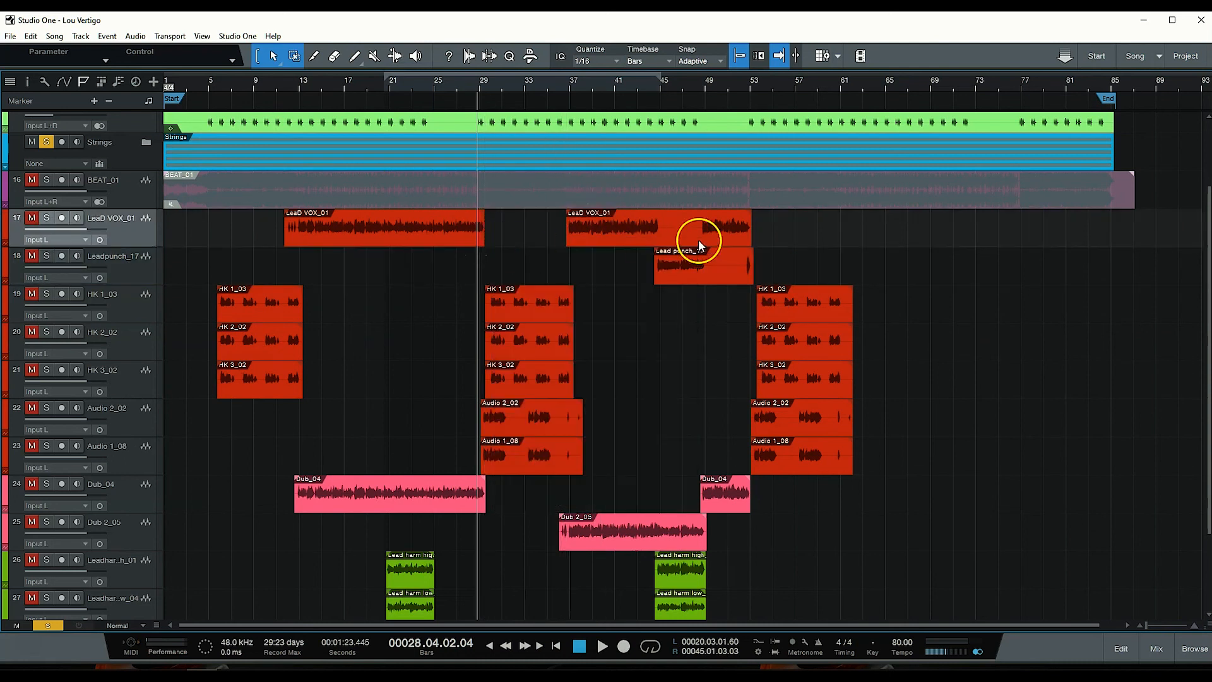
drag(666, 217, 695, 233)
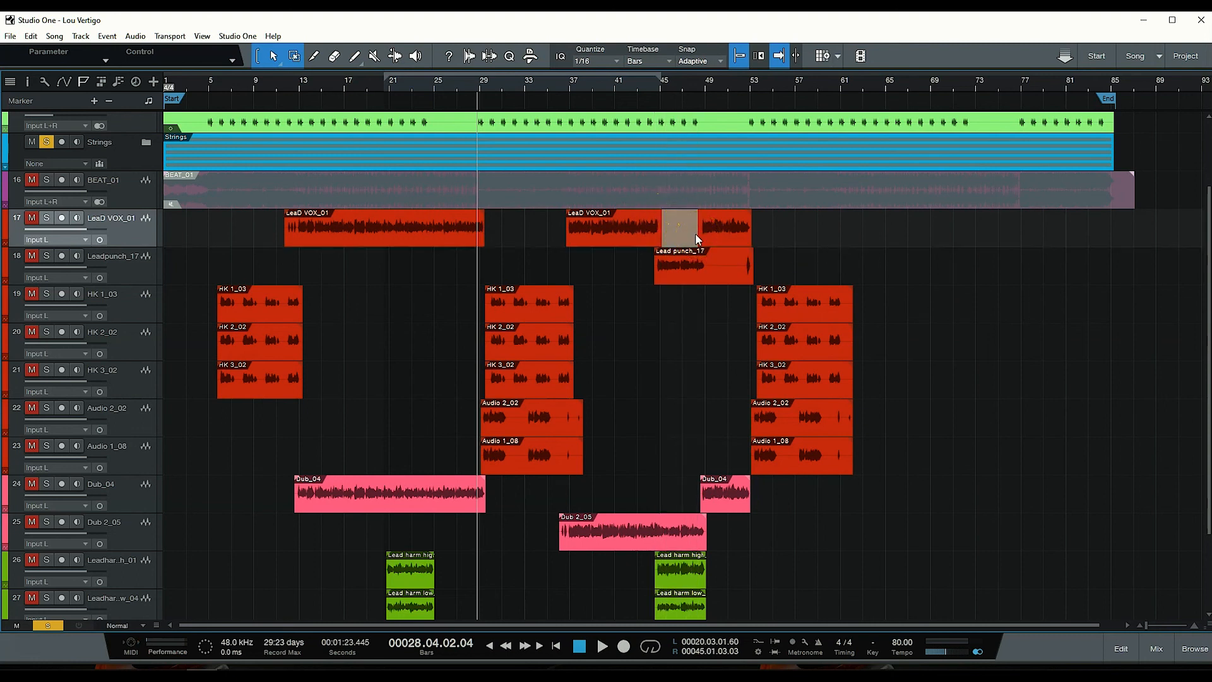
right_click(696, 233)
click(702, 239)
- Cut the silent gap between the two phrases of Leadpunch_17, at about bars 49 to 52
drag(701, 240, 708, 271)
right_click(723, 274)
click(745, 273)
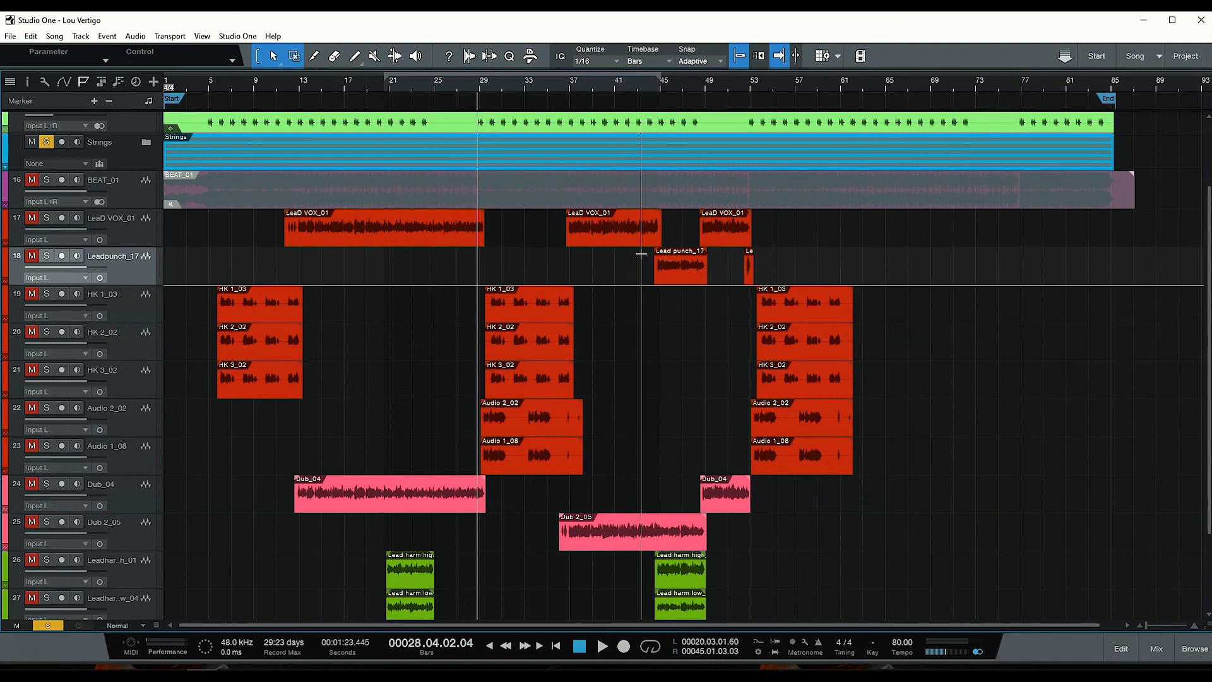
- Start playback from about bar 12, where the lead vocal begins
click(6, 78)
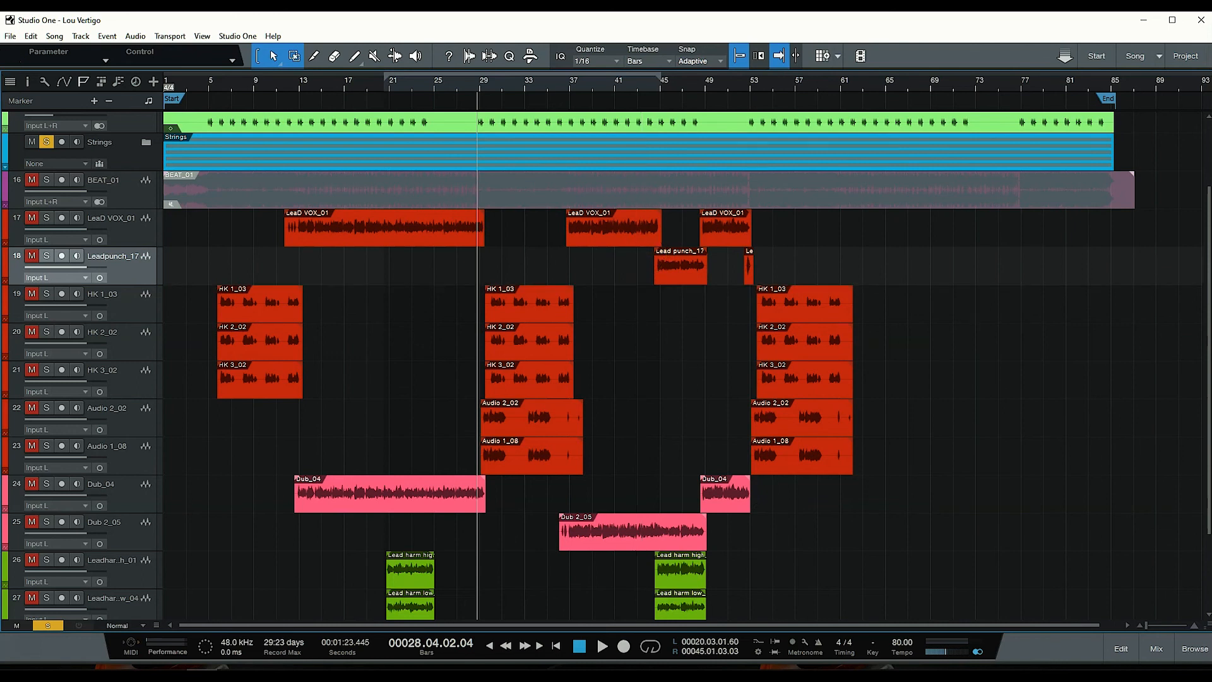
click(284, 81)
key(space)
- Show the mixer, solo the LeaD VOX_01 track and lower its volume to about -9.2 dB
click(127, 183)
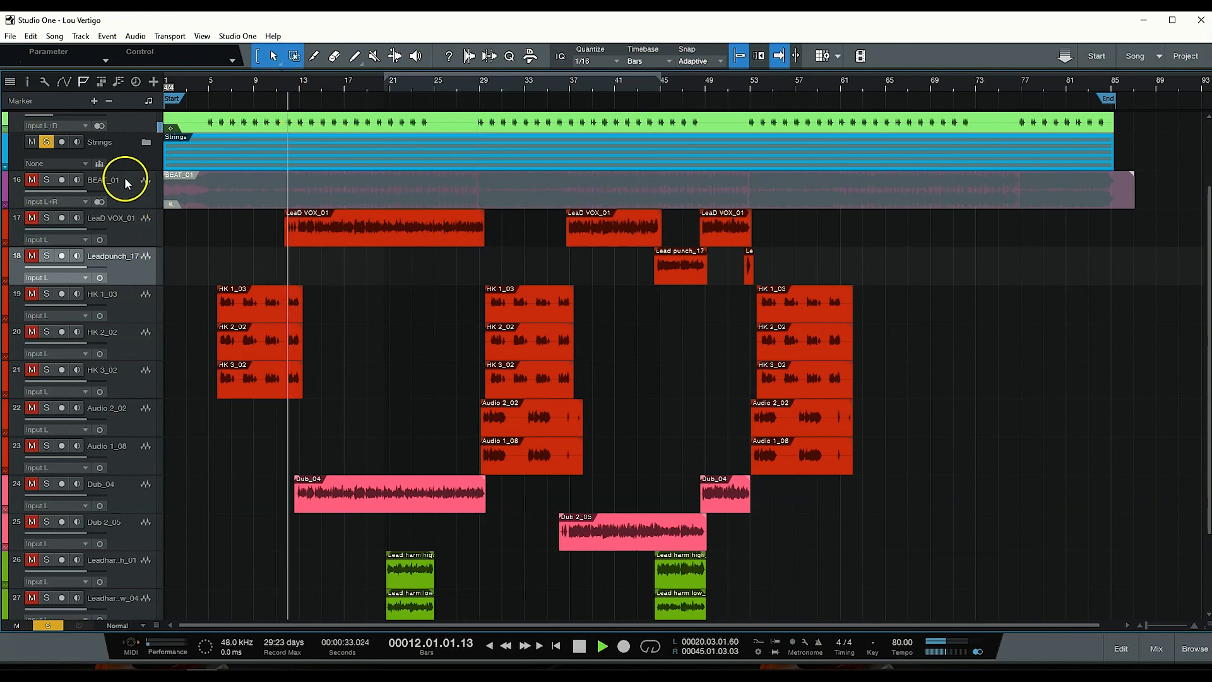
click(1149, 661)
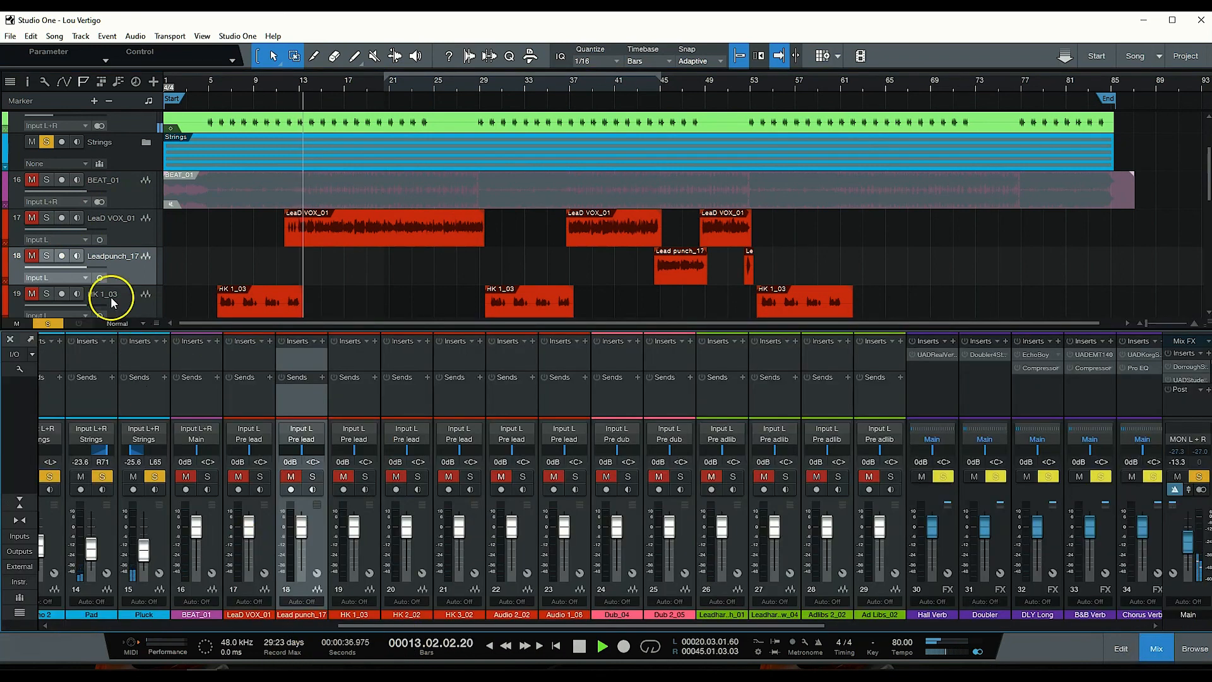
click(46, 217)
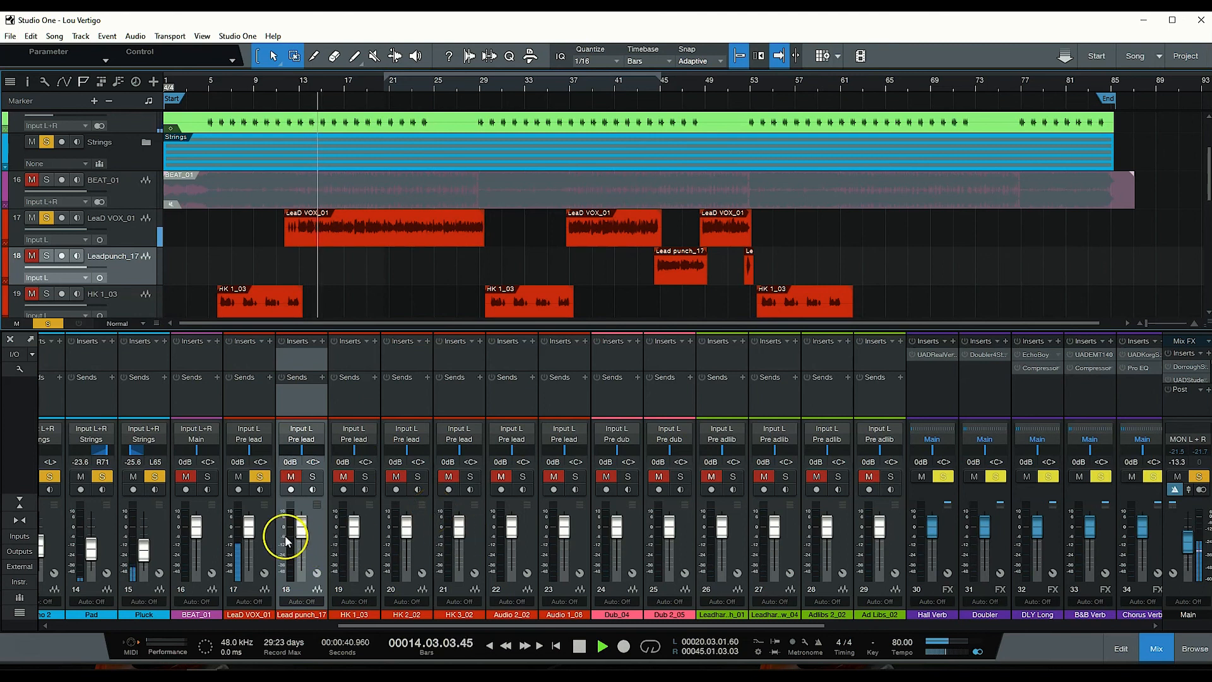
drag(246, 528, 245, 547)
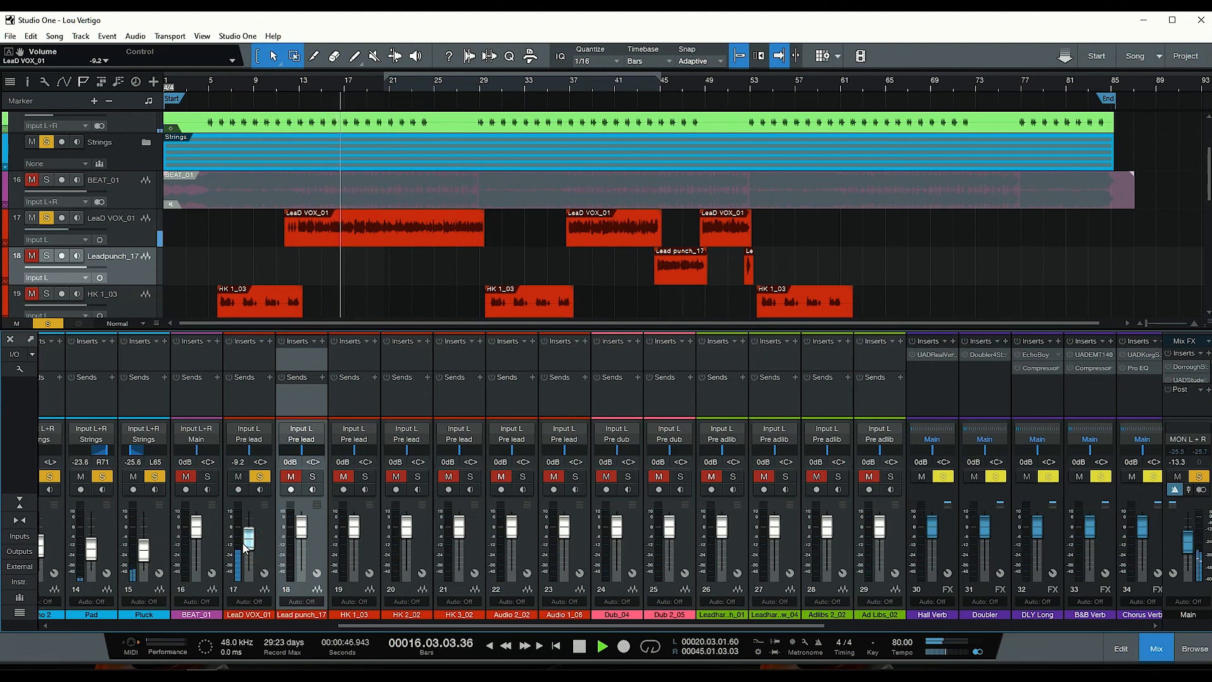
- Settle the LeaD VOX_01 volume at -9.6 dB, then solo Leadpunch_17 from the mixer and match its volume at -9.6 dB
click(303, 555)
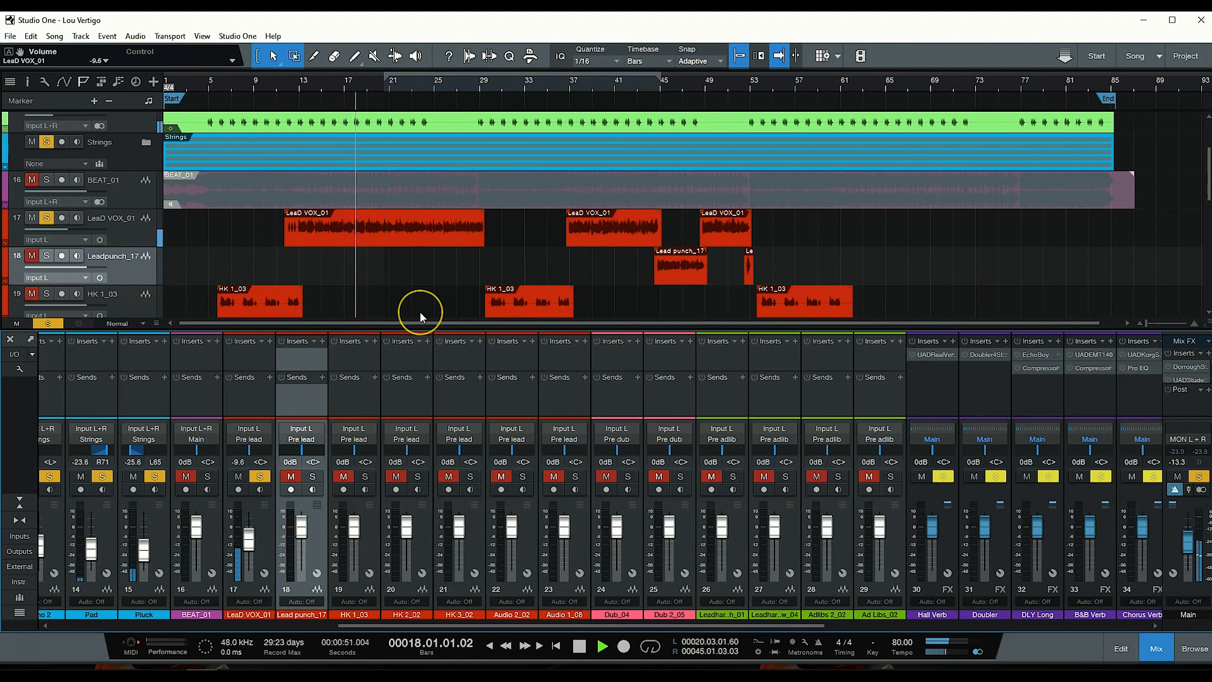
click(616, 85)
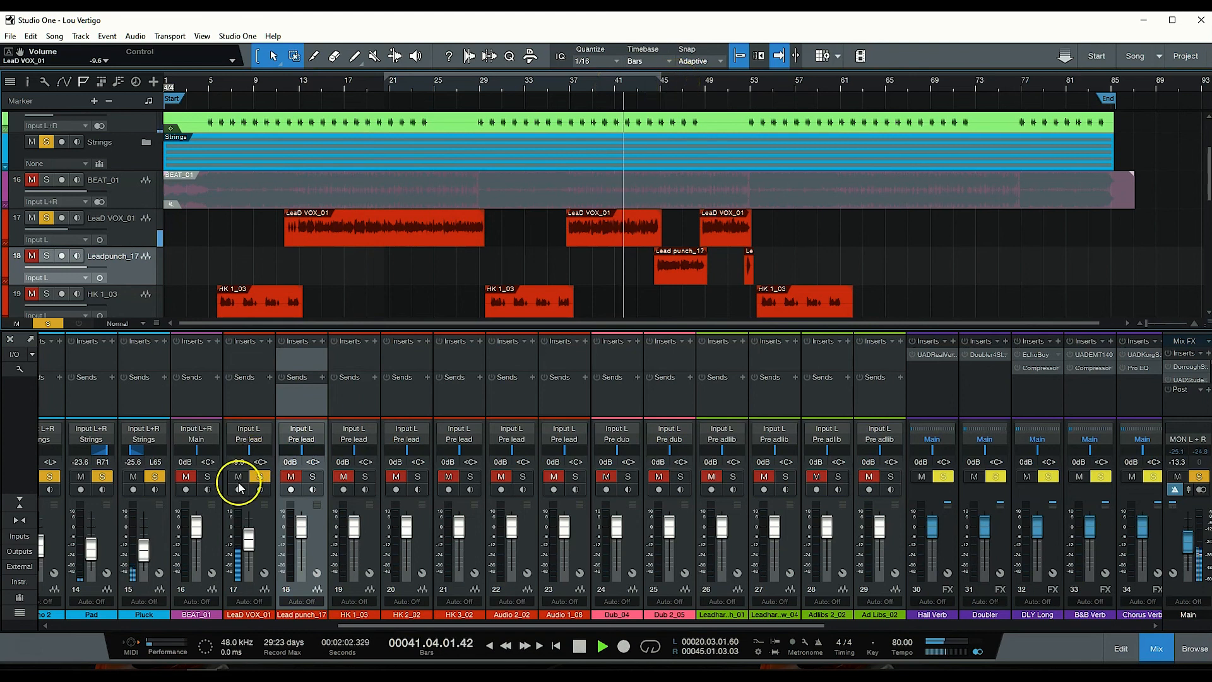
click(318, 480)
click(291, 462)
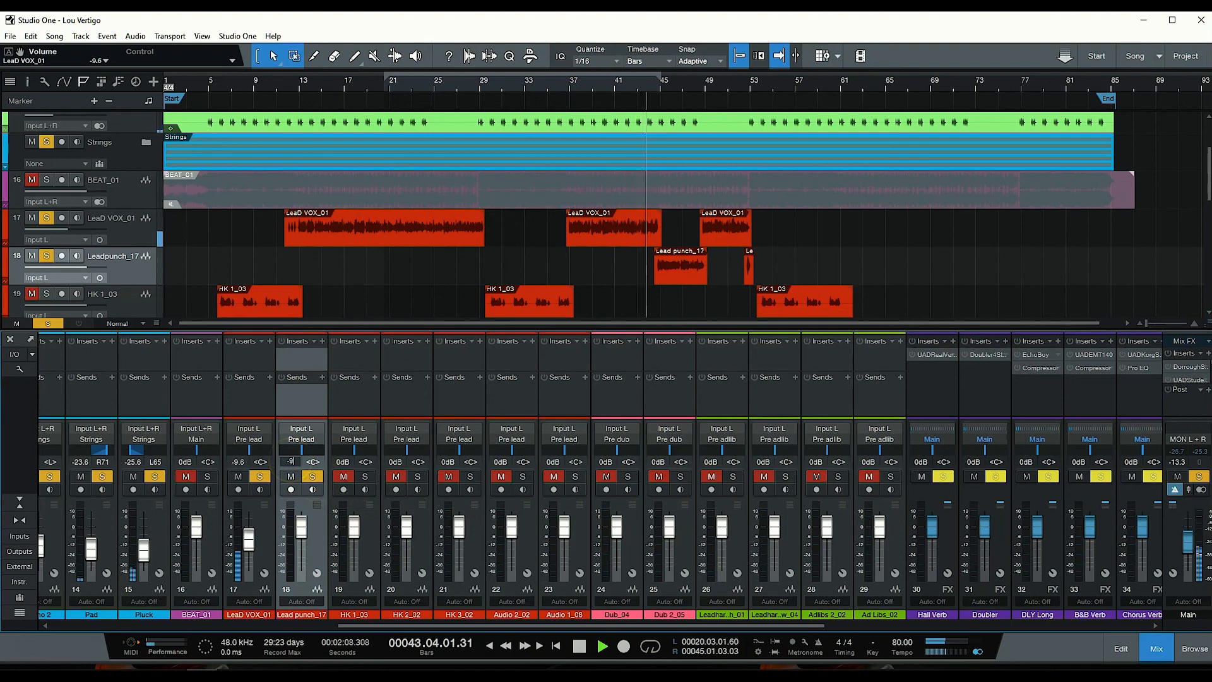
key(Return)
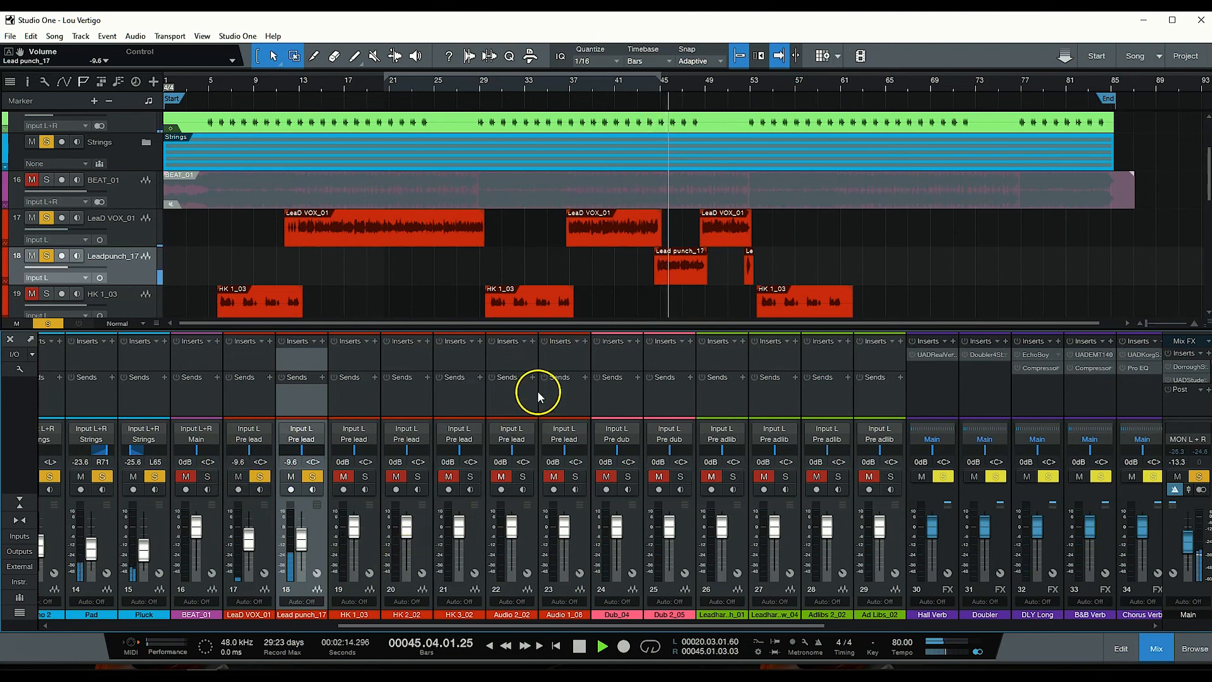
- Replay the entry of Leadpunch_17, raise its volume to -8.7 dB and compare it with the lead vocal from about bar 13
click(642, 88)
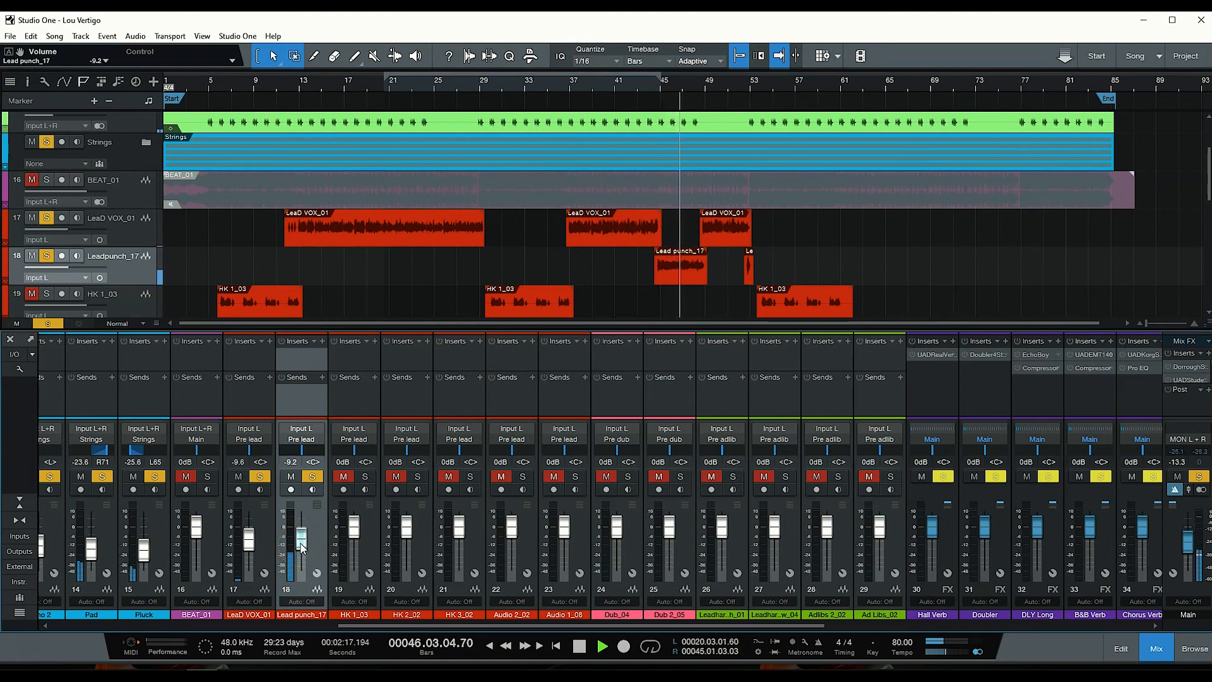
click(650, 84)
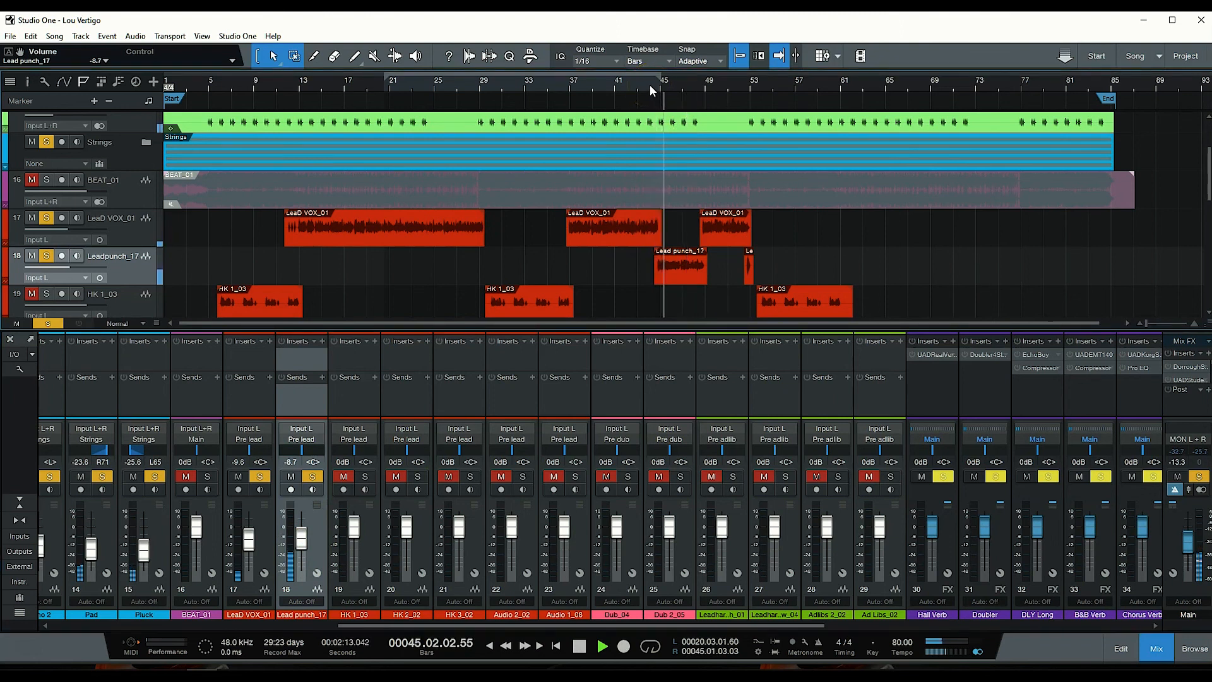
click(647, 112)
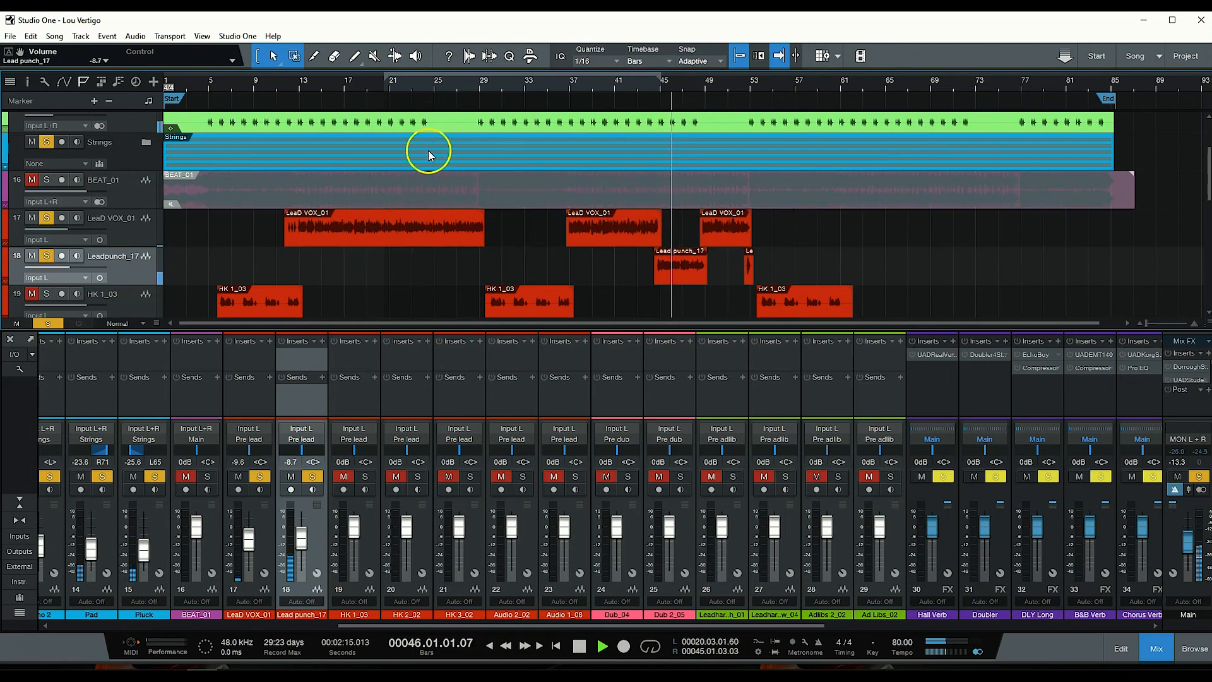
click(299, 87)
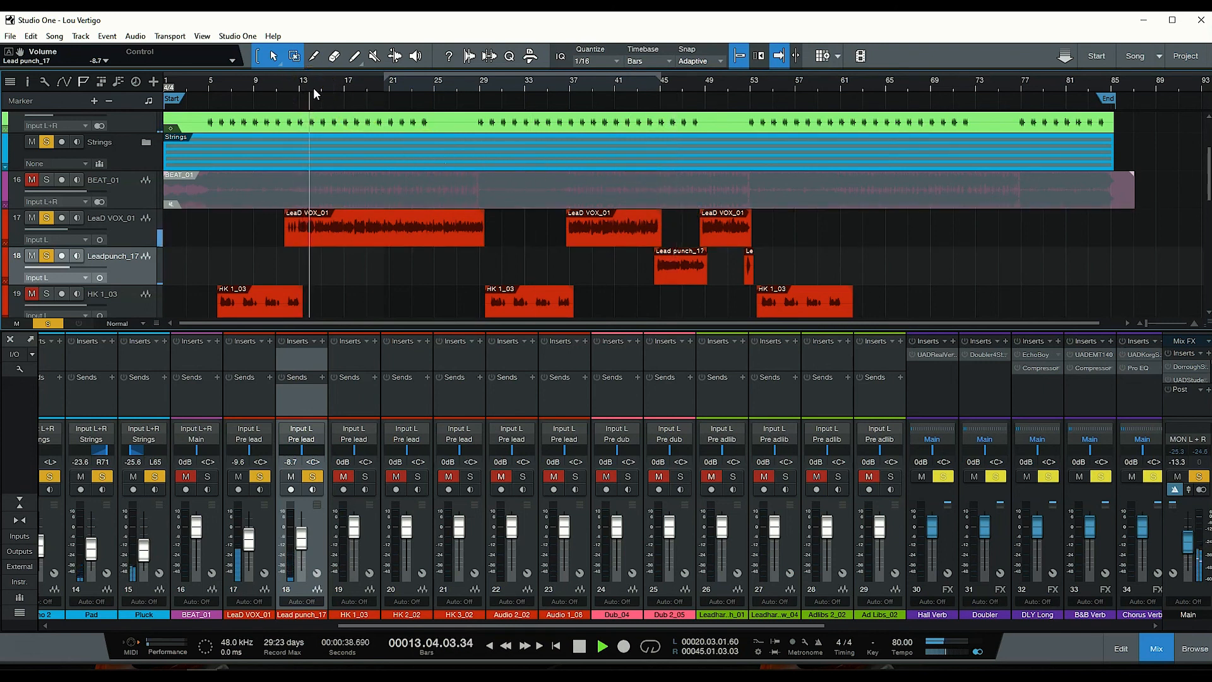
key(space)
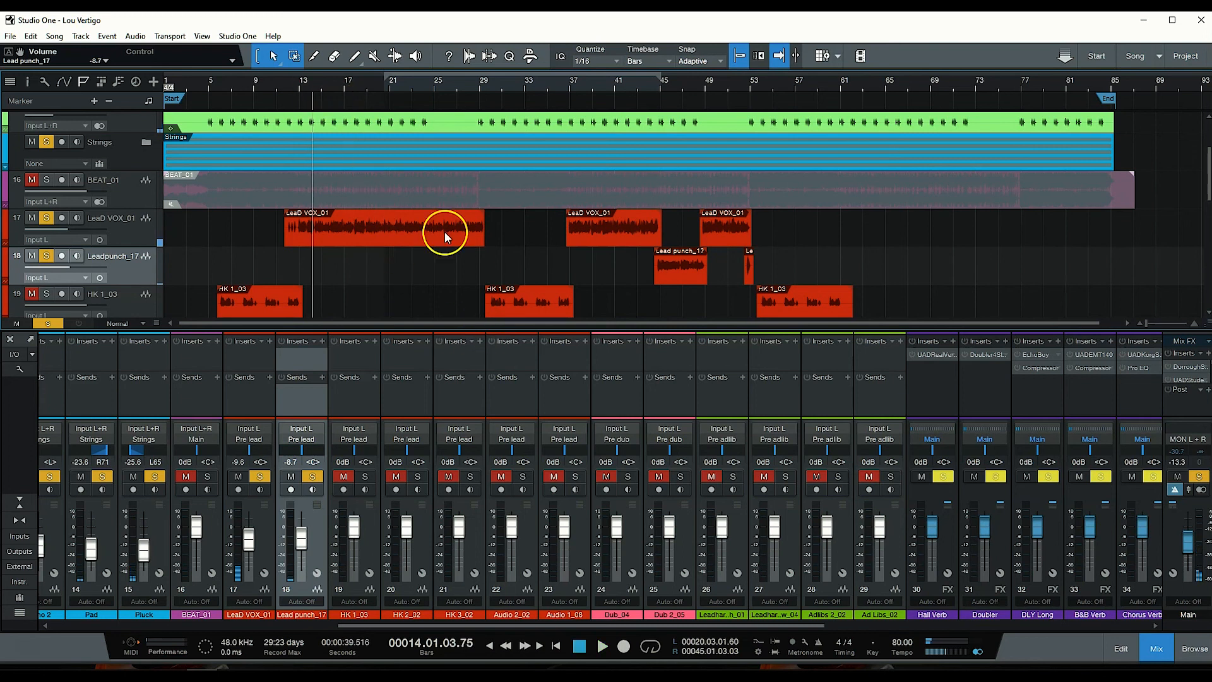
- Hide the mixer, loop the first hook section from about bar 4 to bar 13, and start playback
click(1143, 644)
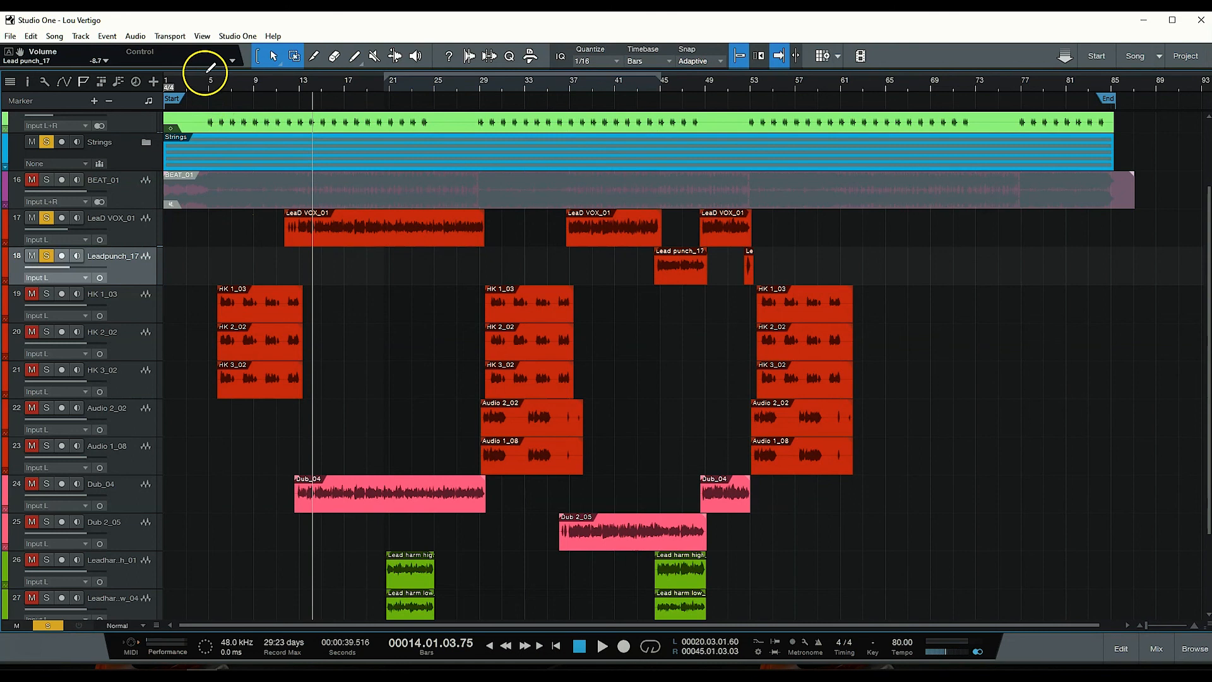
drag(207, 72, 300, 115)
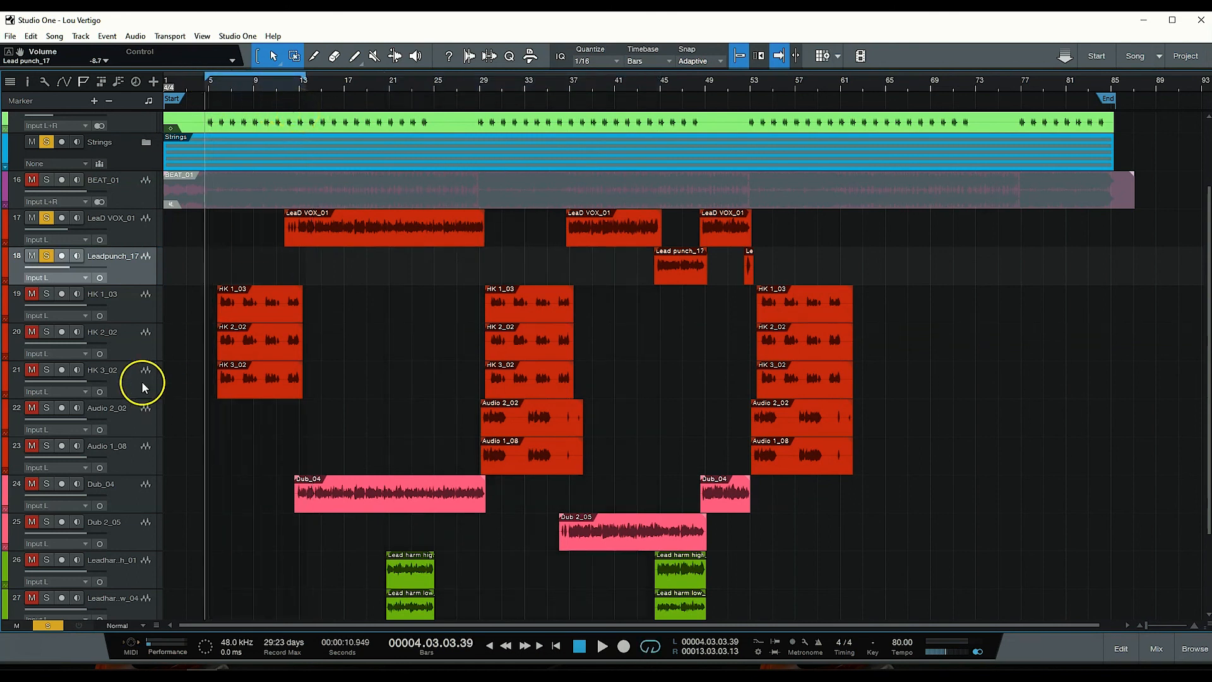
key(space)
- Solo the HK 1_03 track and lower its volume in the mixer to -4.8 dB during playback
click(51, 290)
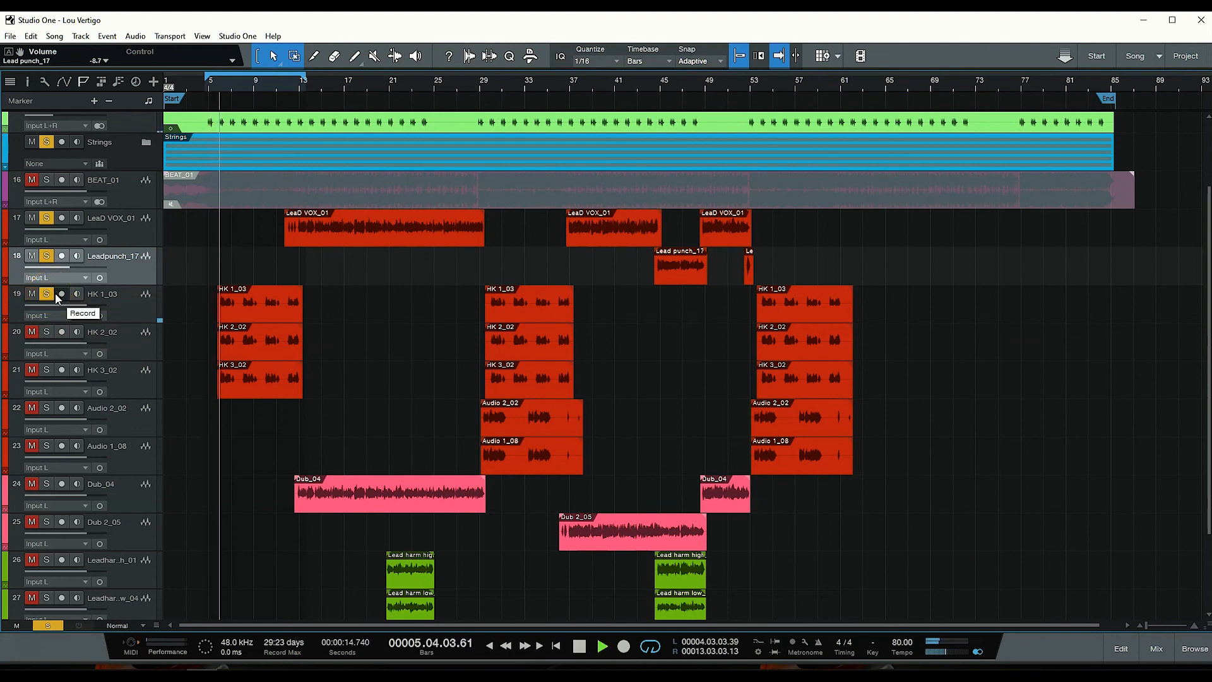
click(72, 330)
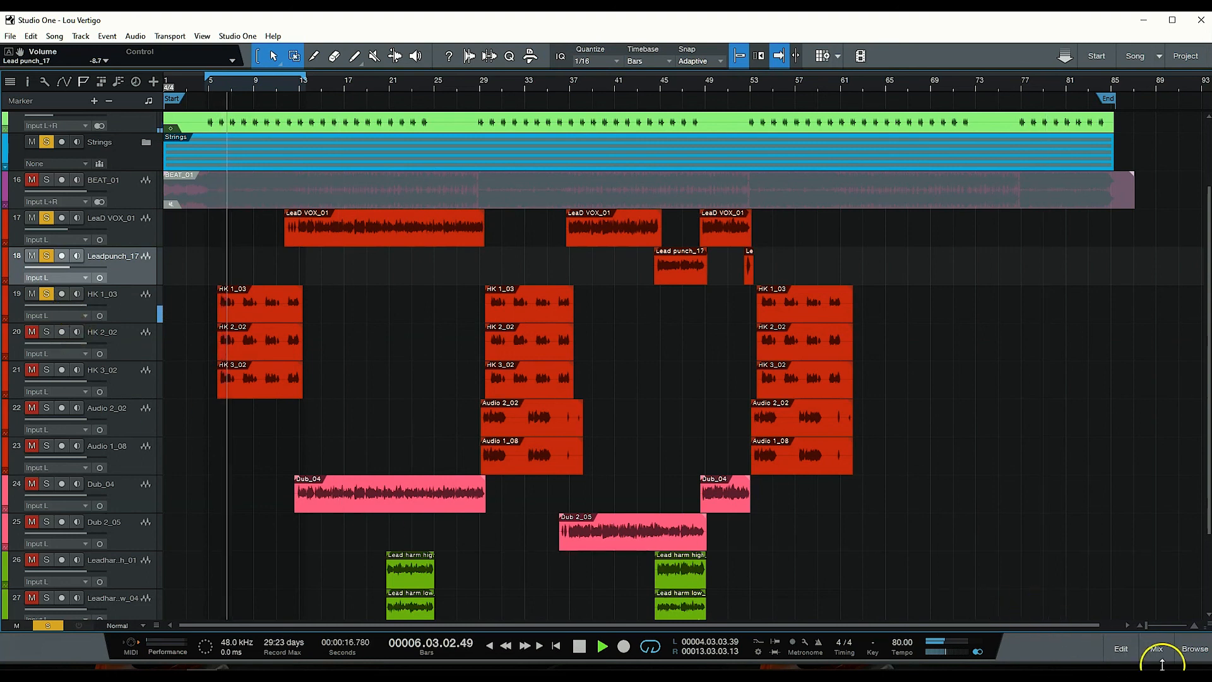
click(1139, 655)
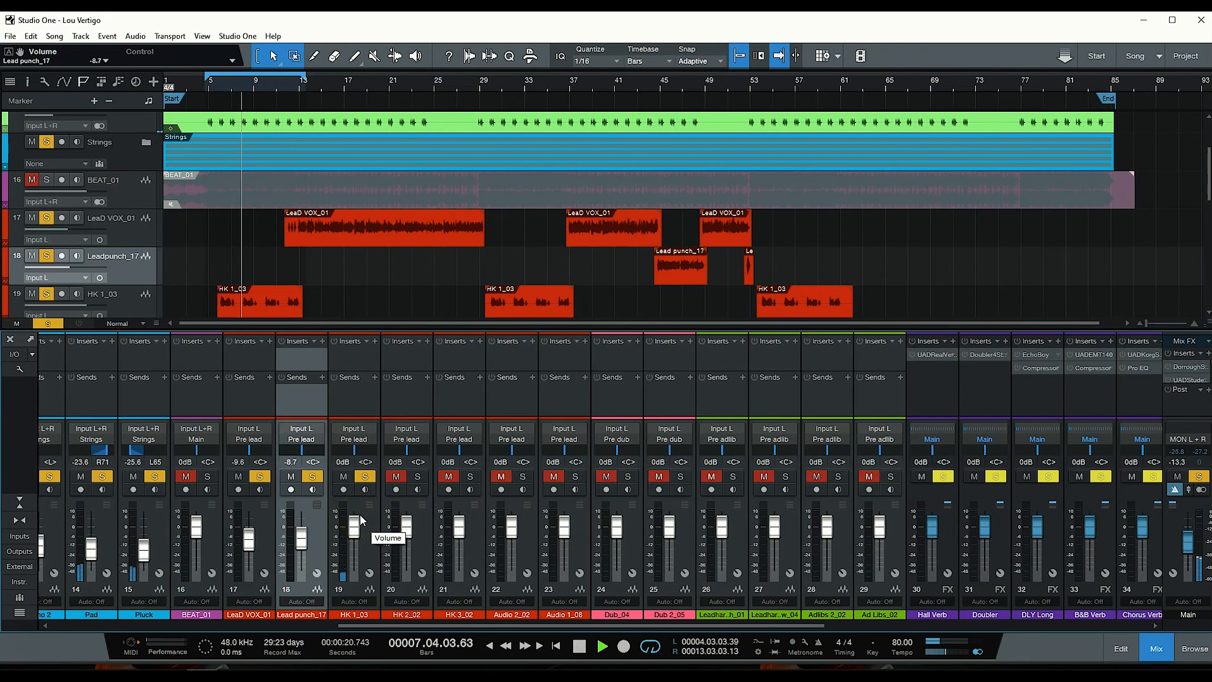
drag(355, 521, 357, 533)
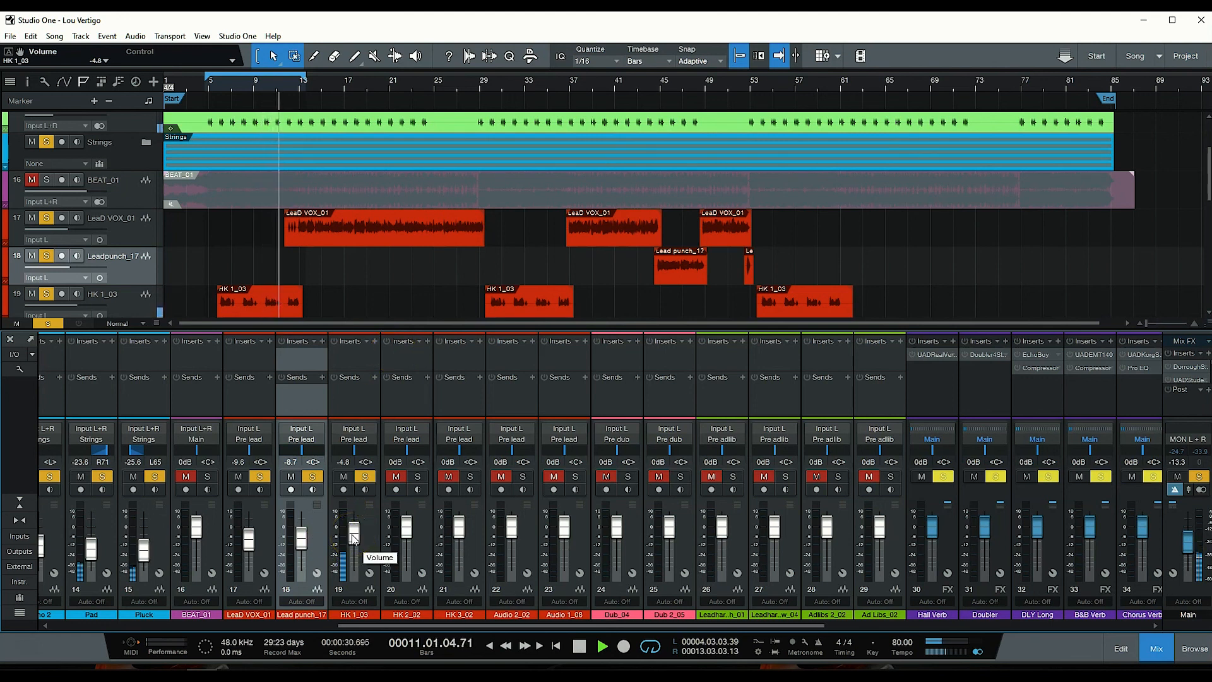
key(space)
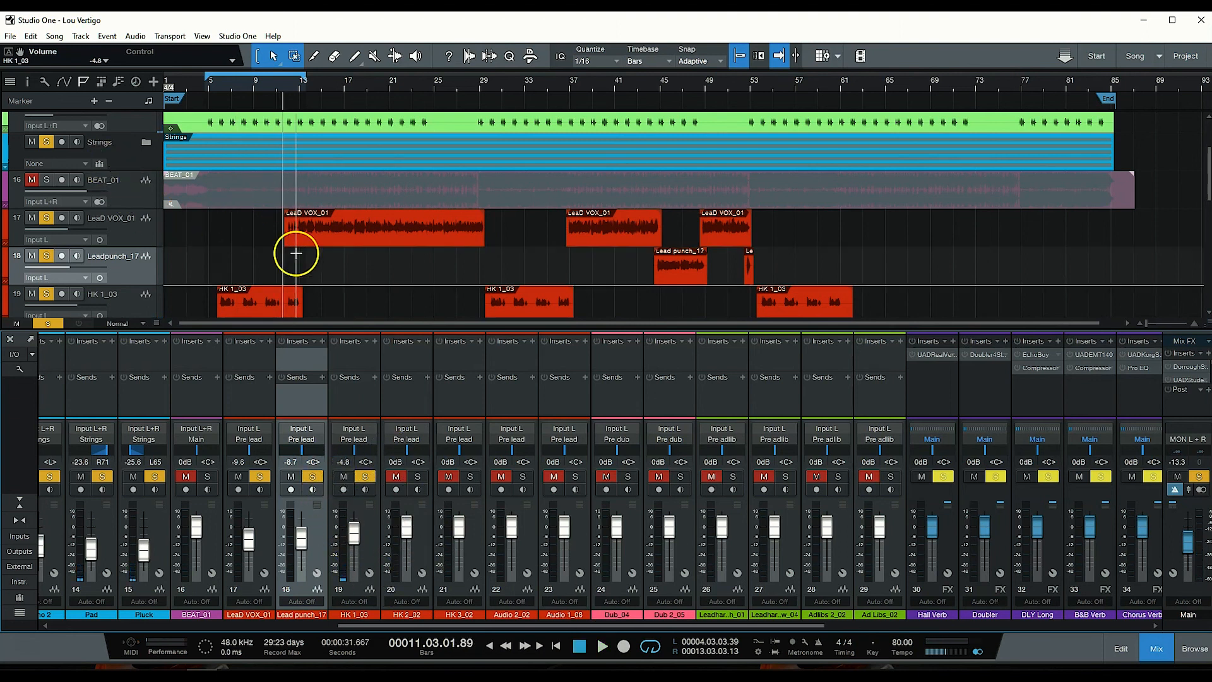
- Play the hook from about bar 5, solo HK 2_02, pan it fully left and lower its volume to -17.9 dB
scroll(296, 255, up, 2)
scroll(296, 255, down, 4)
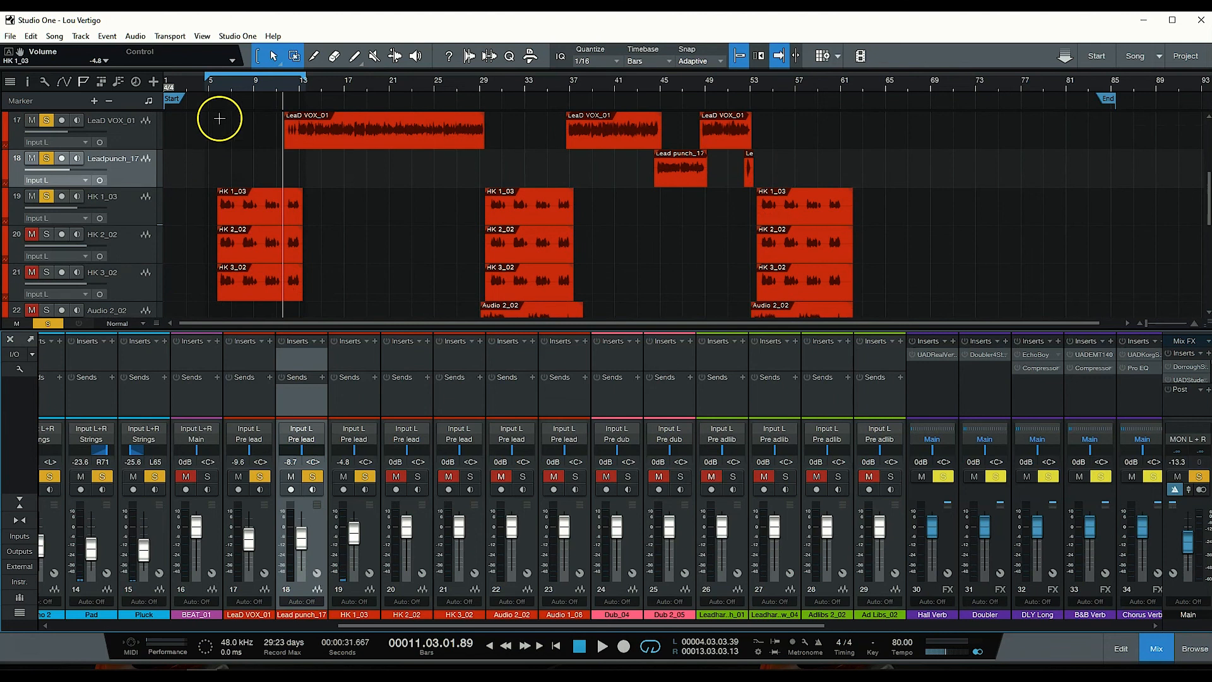
click(211, 90)
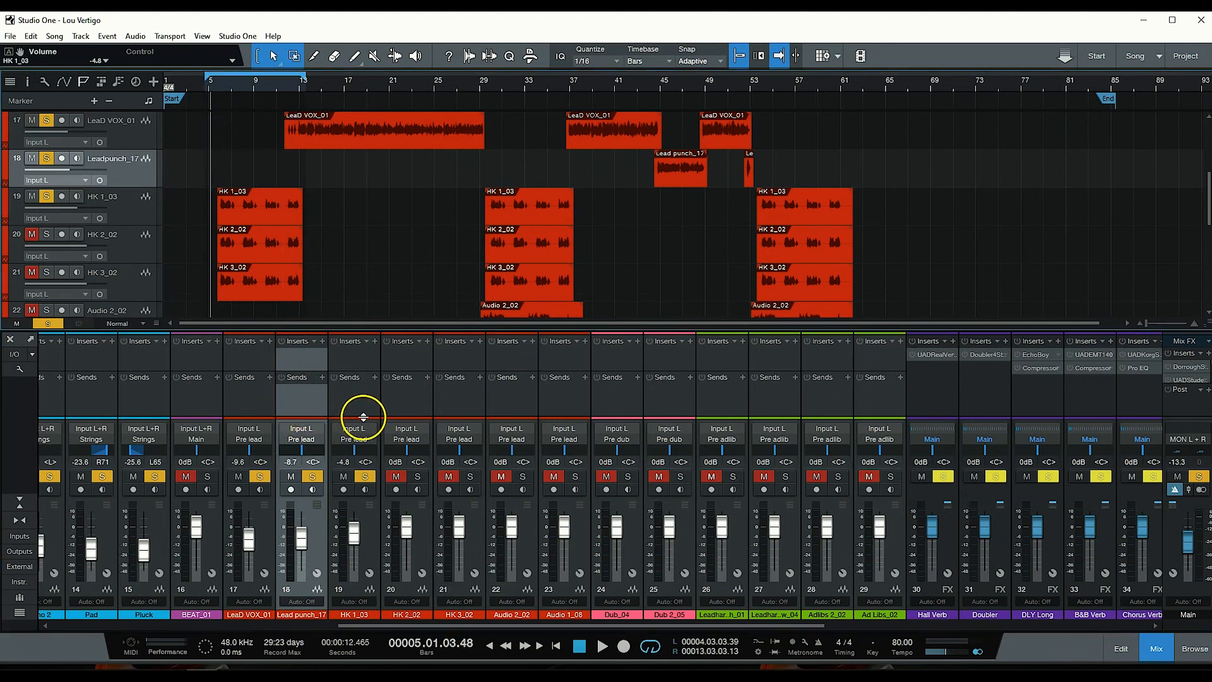
key(space)
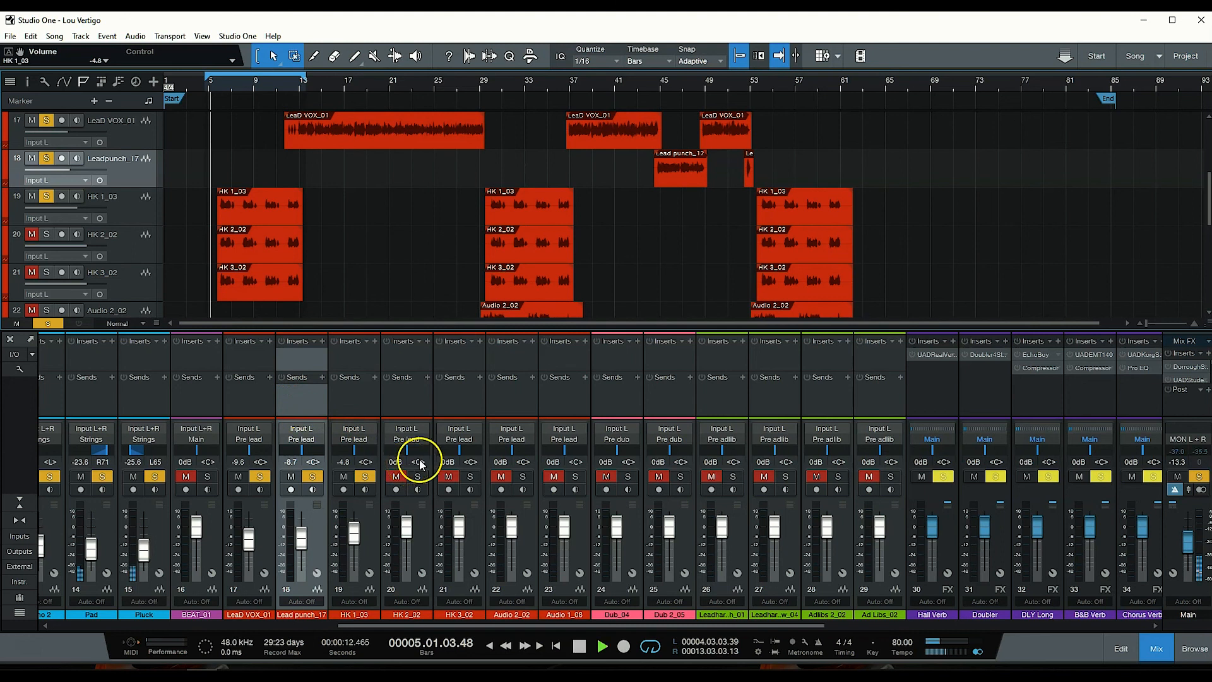
drag(406, 451, 347, 452)
click(416, 478)
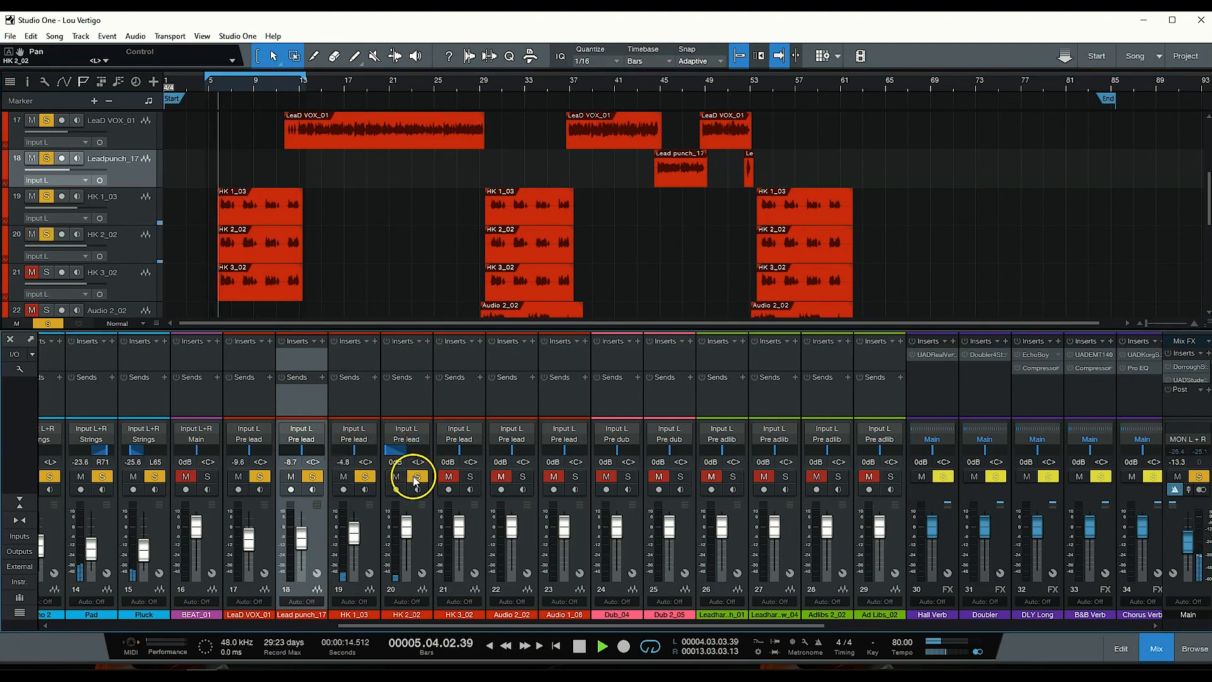
drag(407, 534, 407, 557)
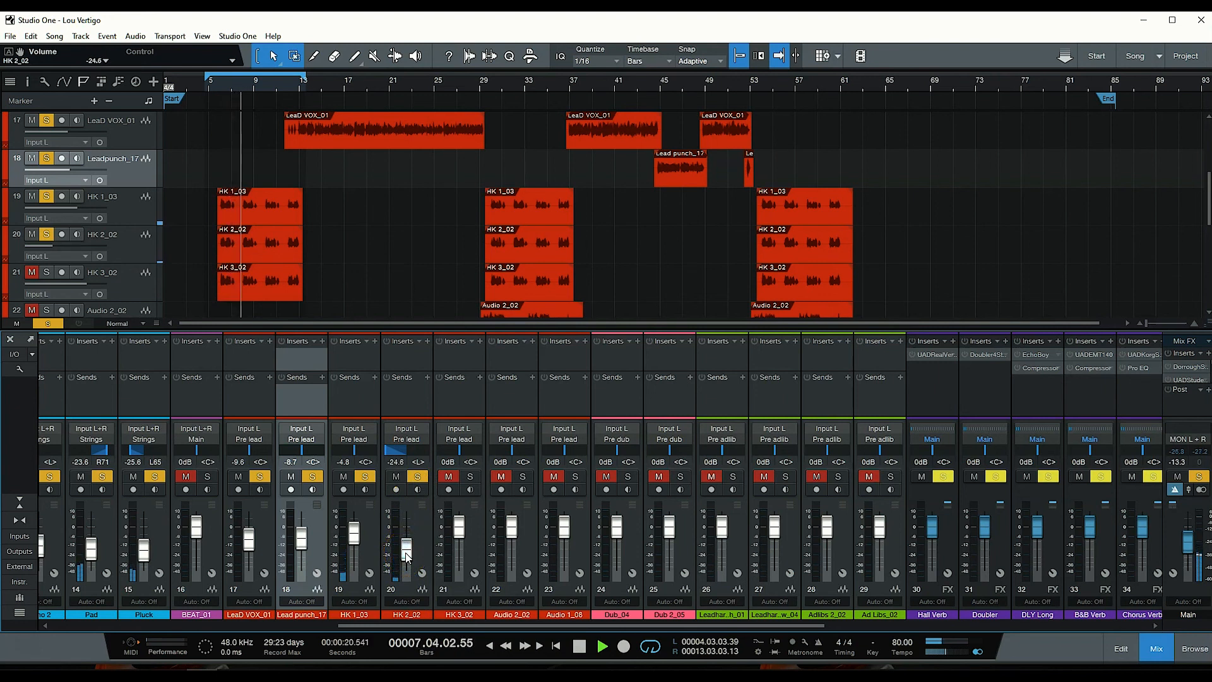
drag(407, 557, 408, 549)
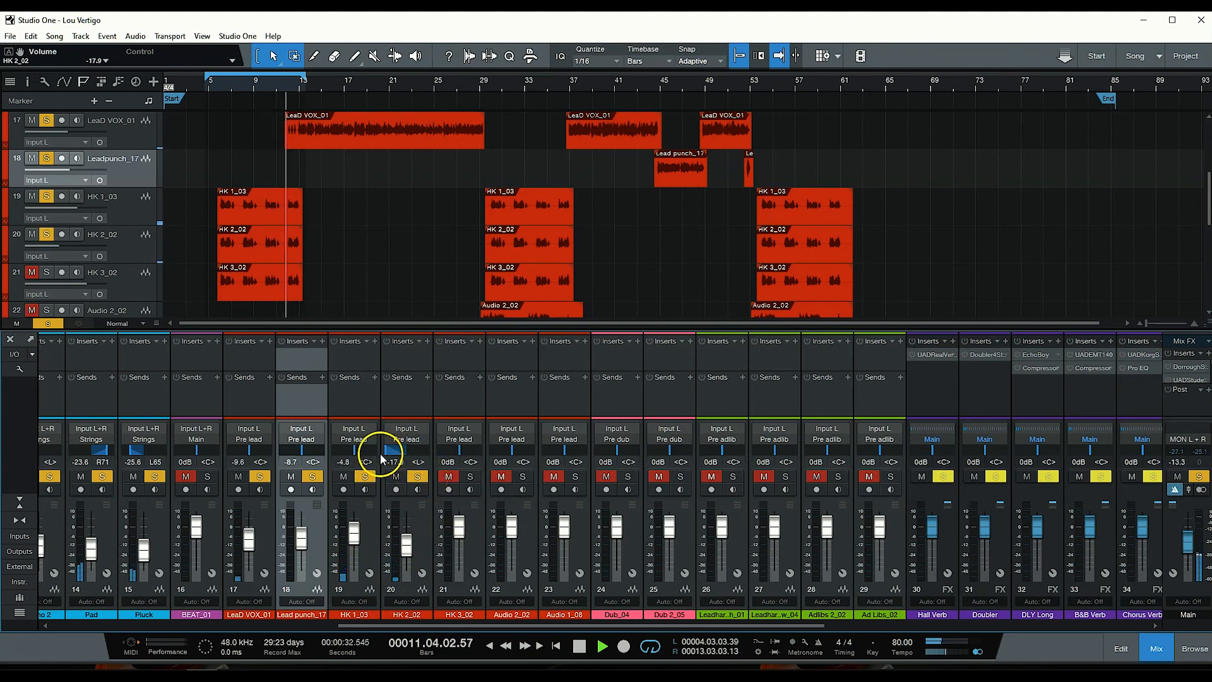
- Replay the hook, solo HK 3_02, pan it fully right and lower its volume to -22.7 dB
click(217, 82)
click(471, 477)
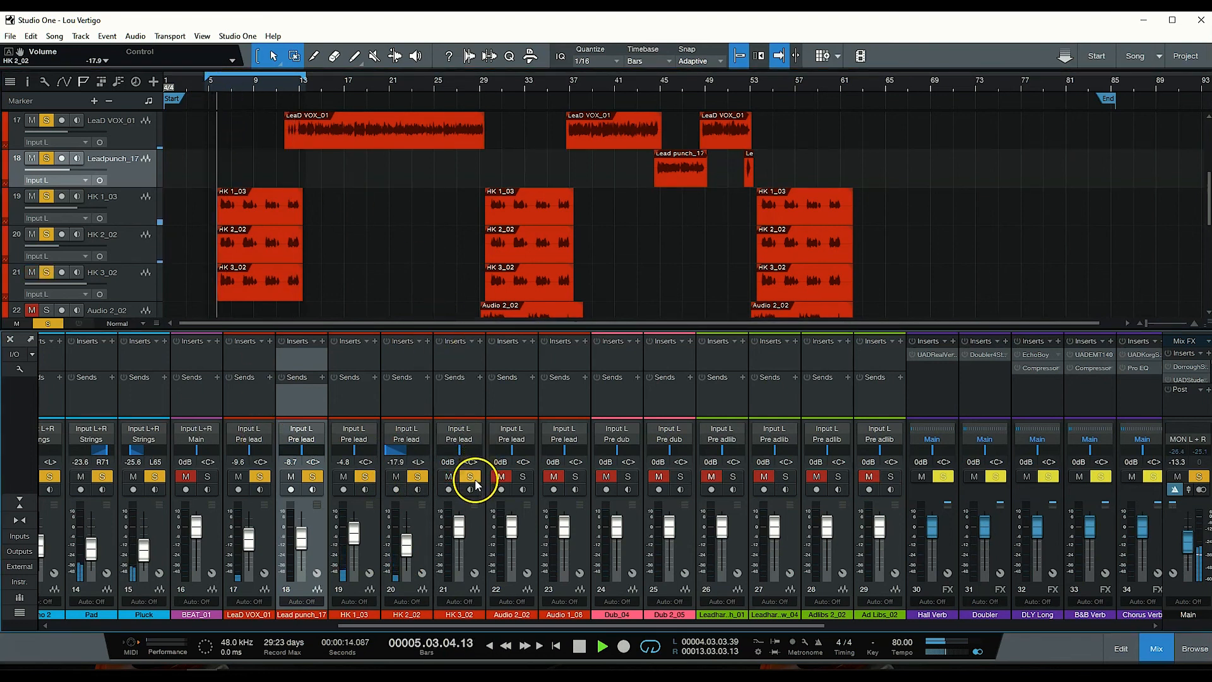
drag(459, 450, 464, 455)
drag(459, 526, 461, 556)
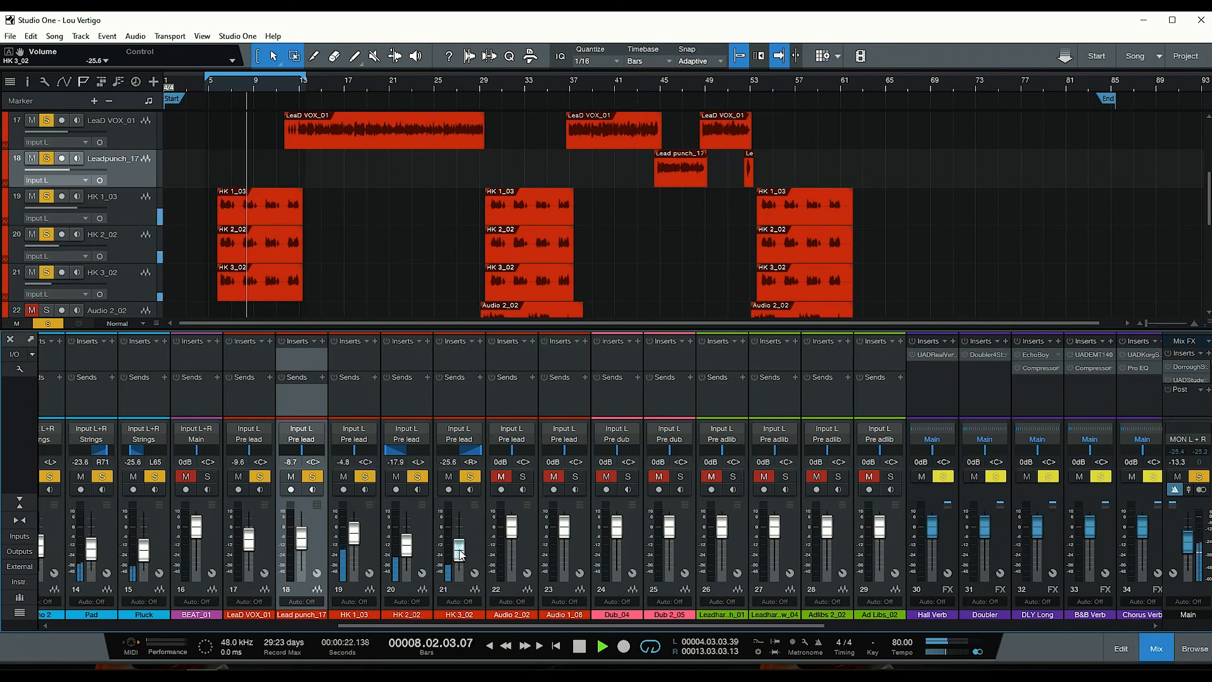
drag(461, 555, 463, 551)
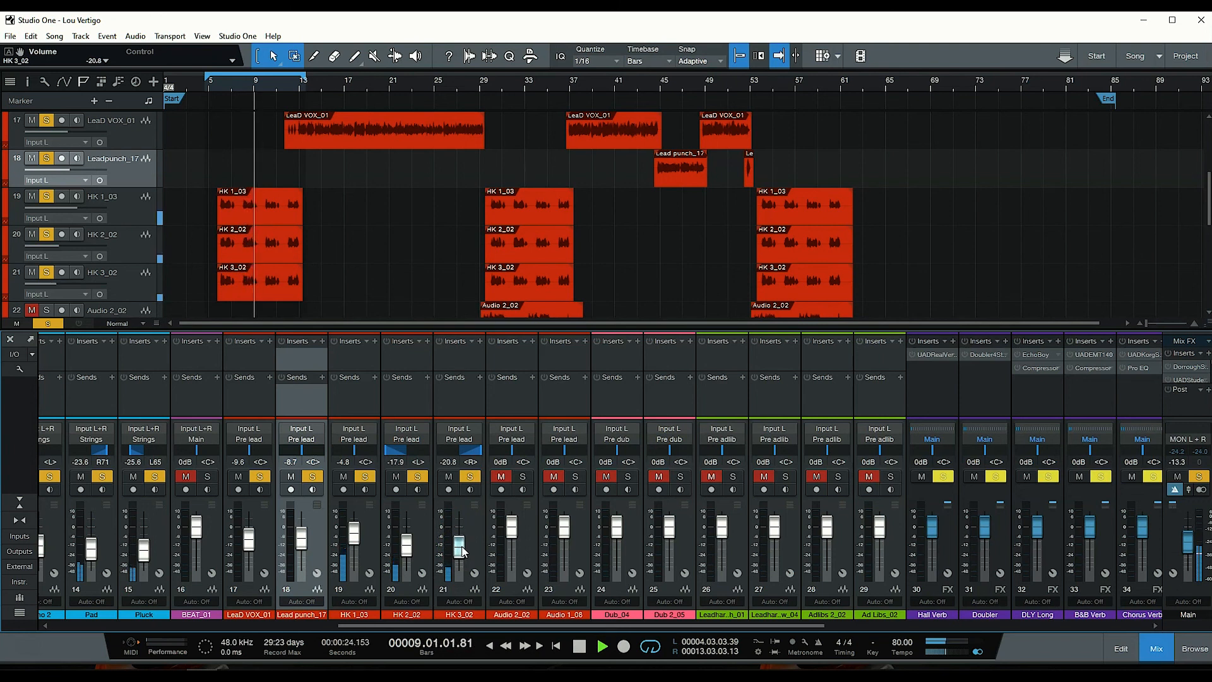
drag(464, 551, 464, 554)
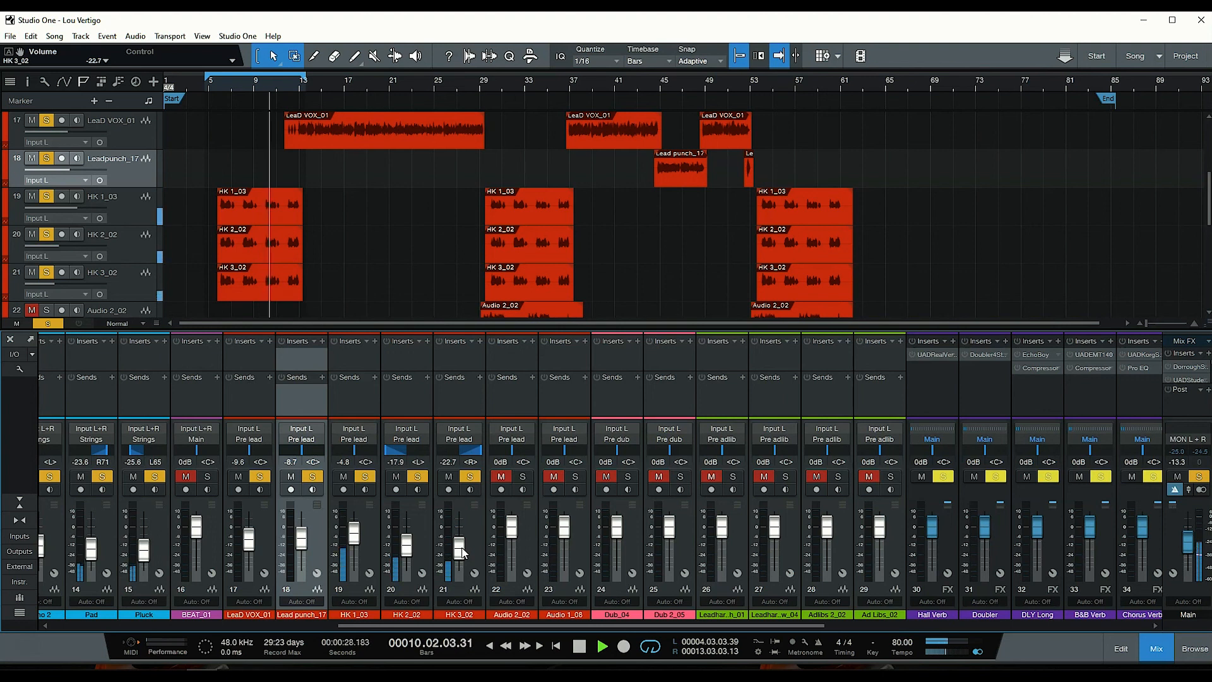
key(space)
click(467, 571)
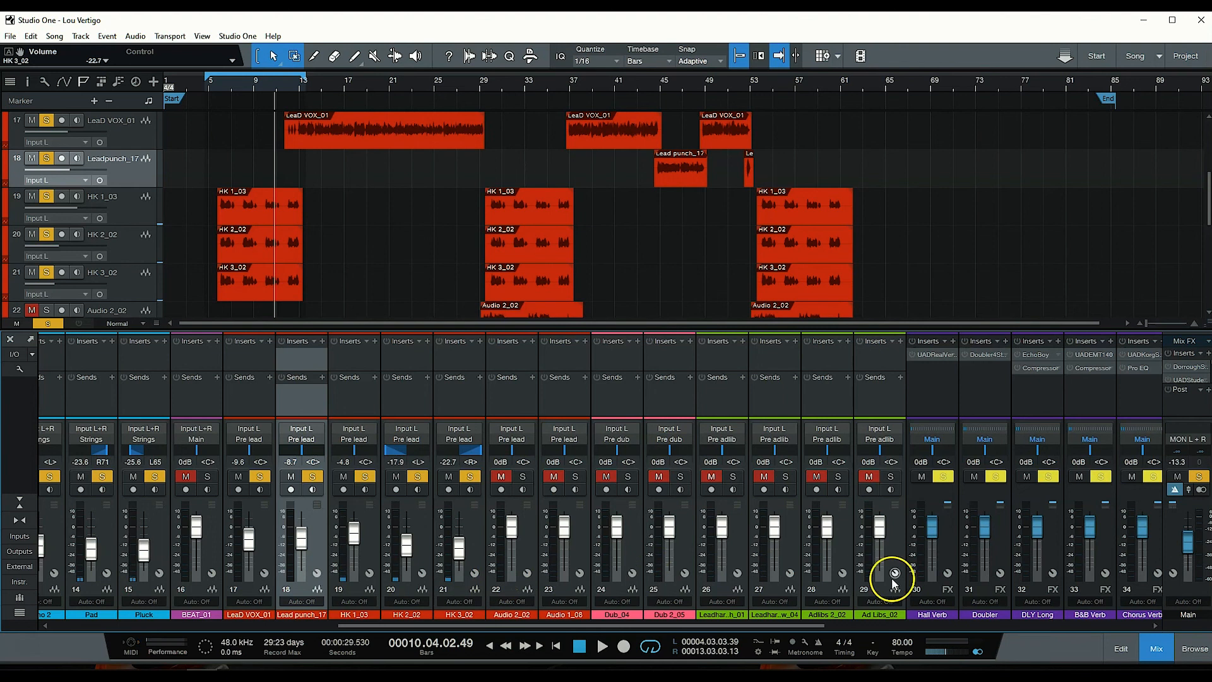
- Hide the mixer, turn off looping, and place the playback cursor just before the first Audio 2_02 and Audio 1_08 clips
click(1162, 650)
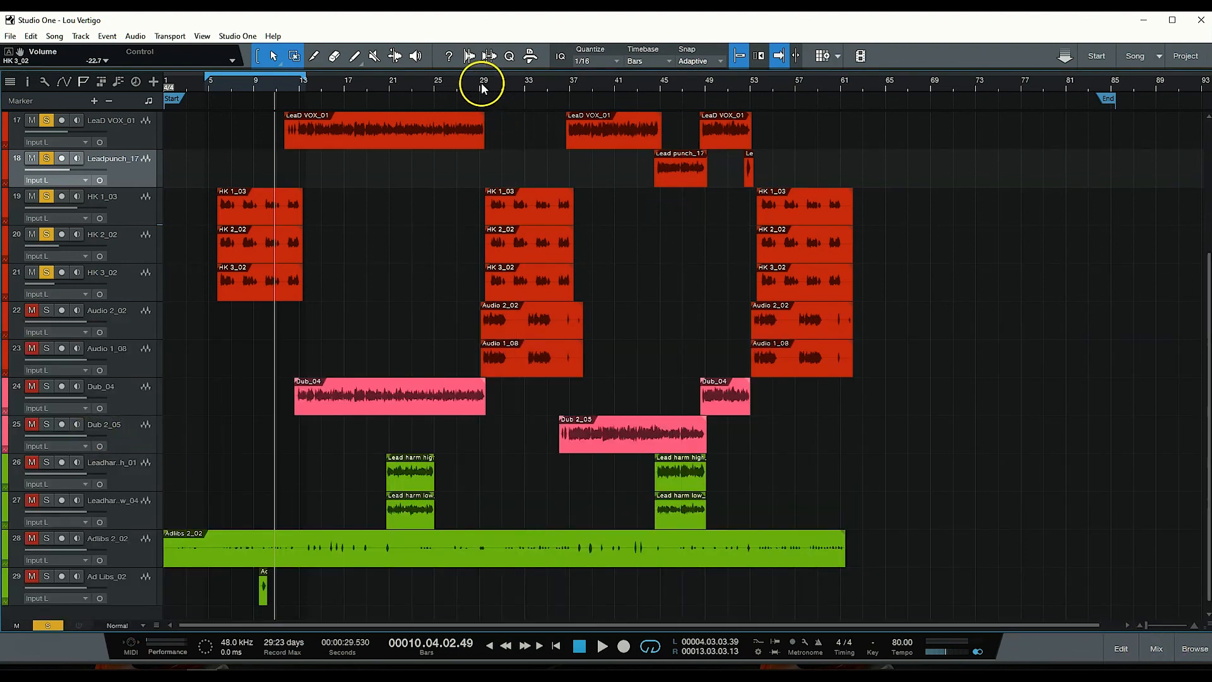
key(KP_Divide)
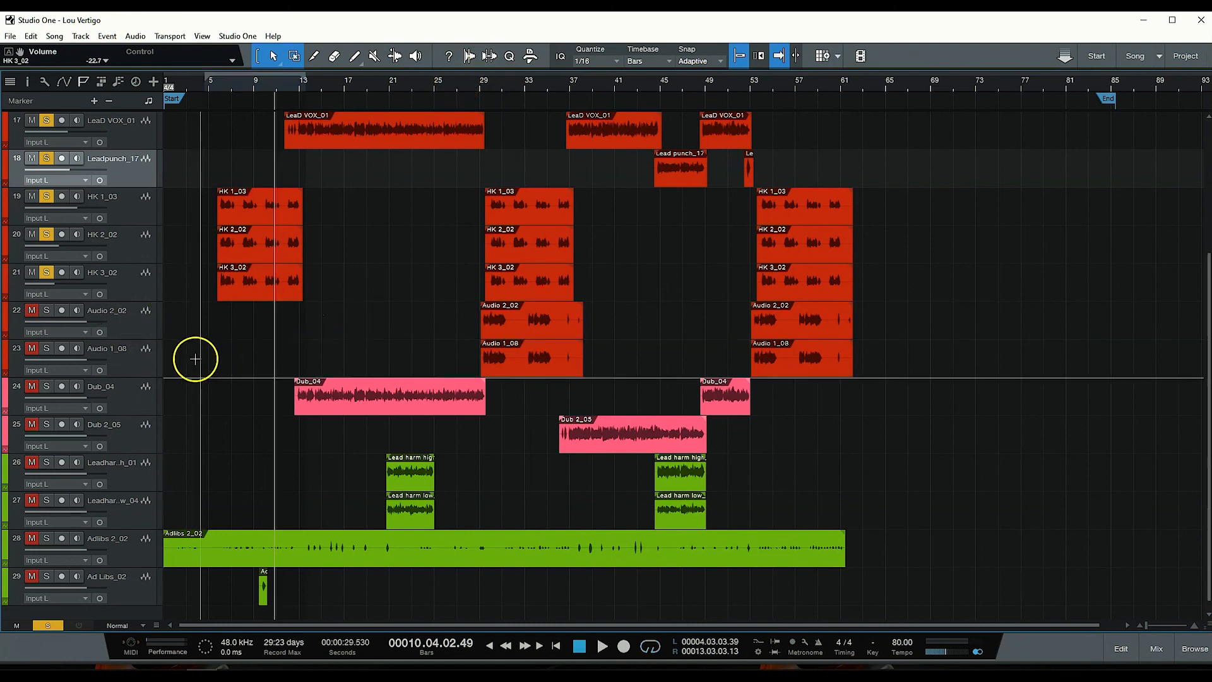
click(124, 331)
click(127, 360)
click(131, 332)
click(130, 354)
click(478, 82)
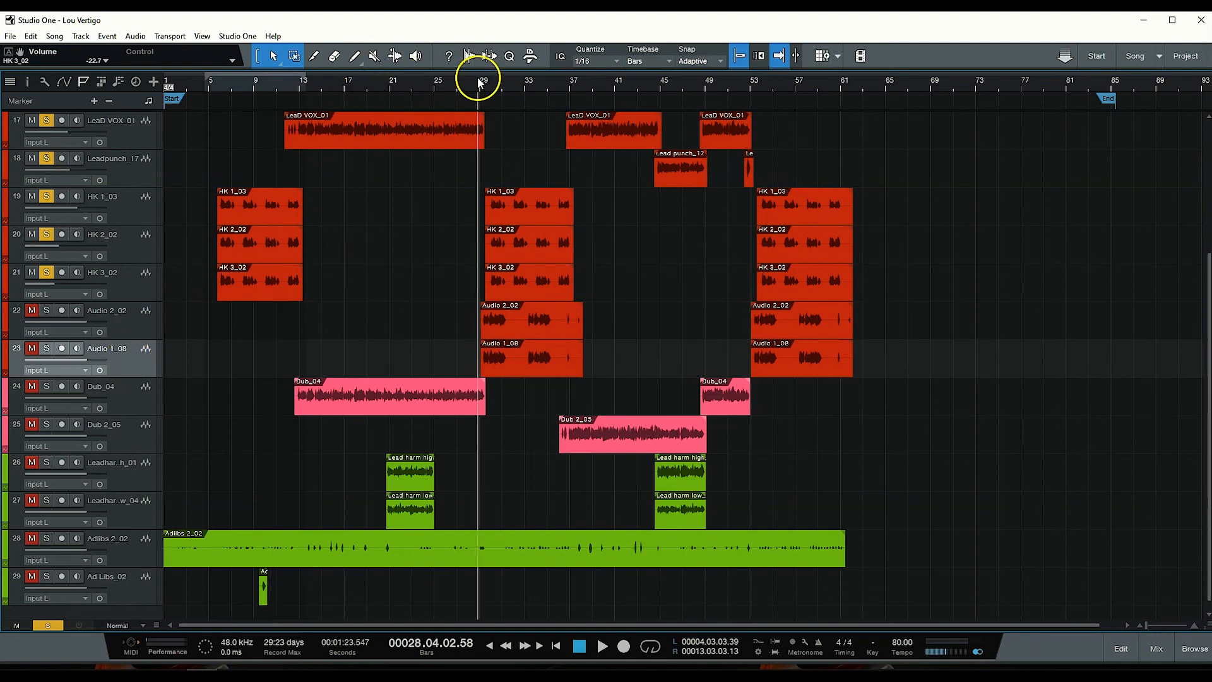
- Show the mixer, play from about bar 28, solo Audio 2_02 and lower its volume to -8.7 dB
click(1153, 649)
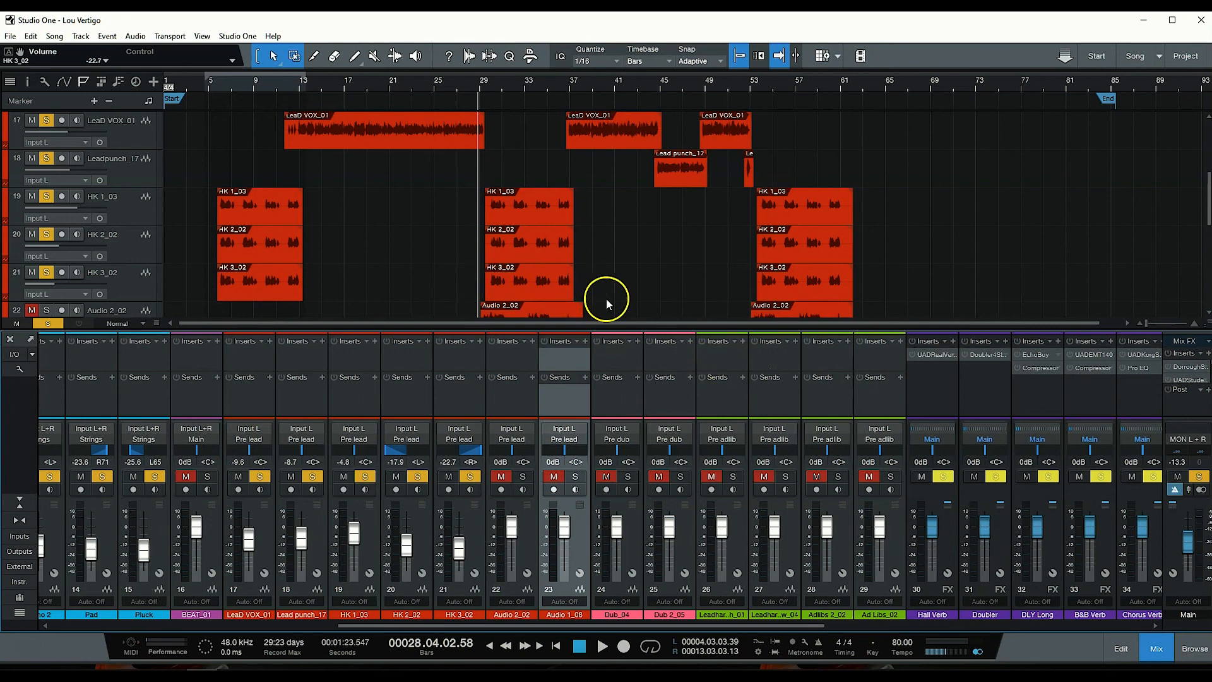
scroll(601, 287, down, 2)
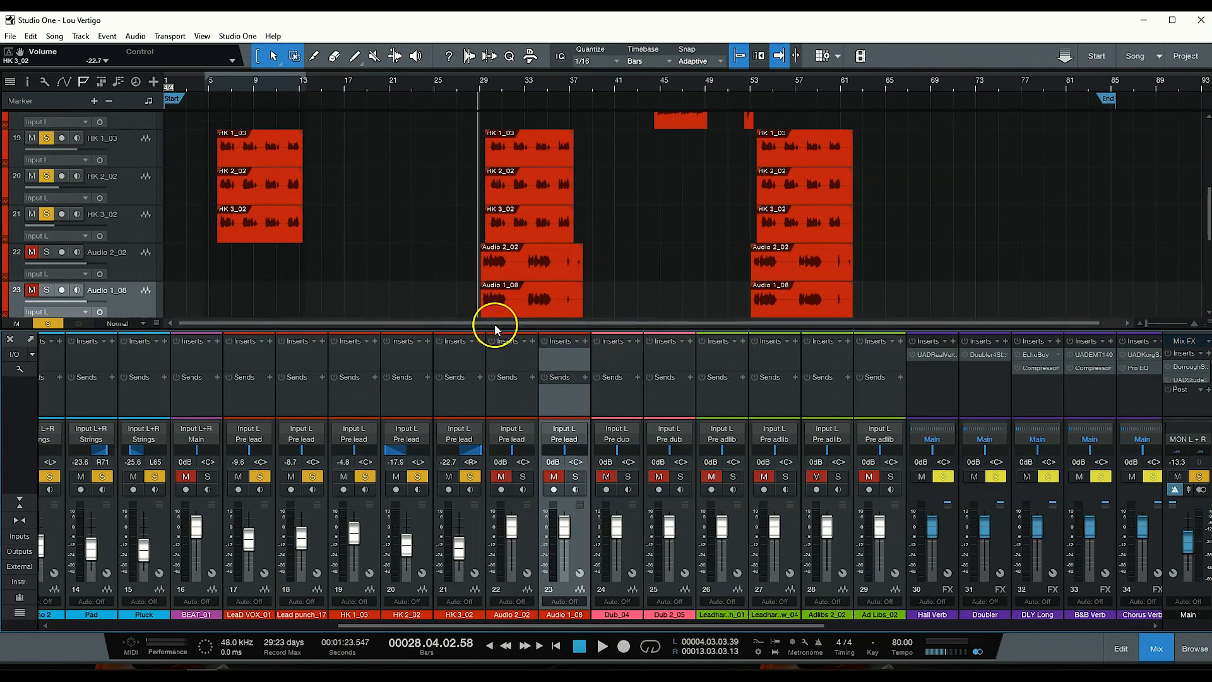
key(space)
click(528, 533)
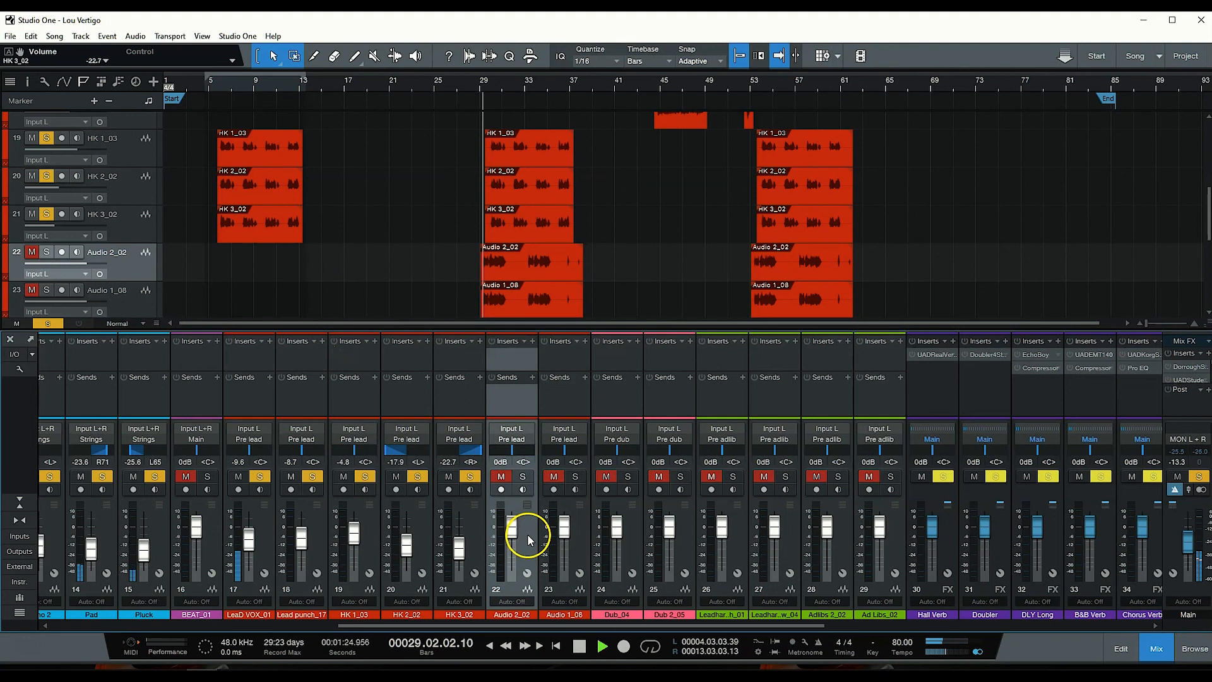
click(521, 479)
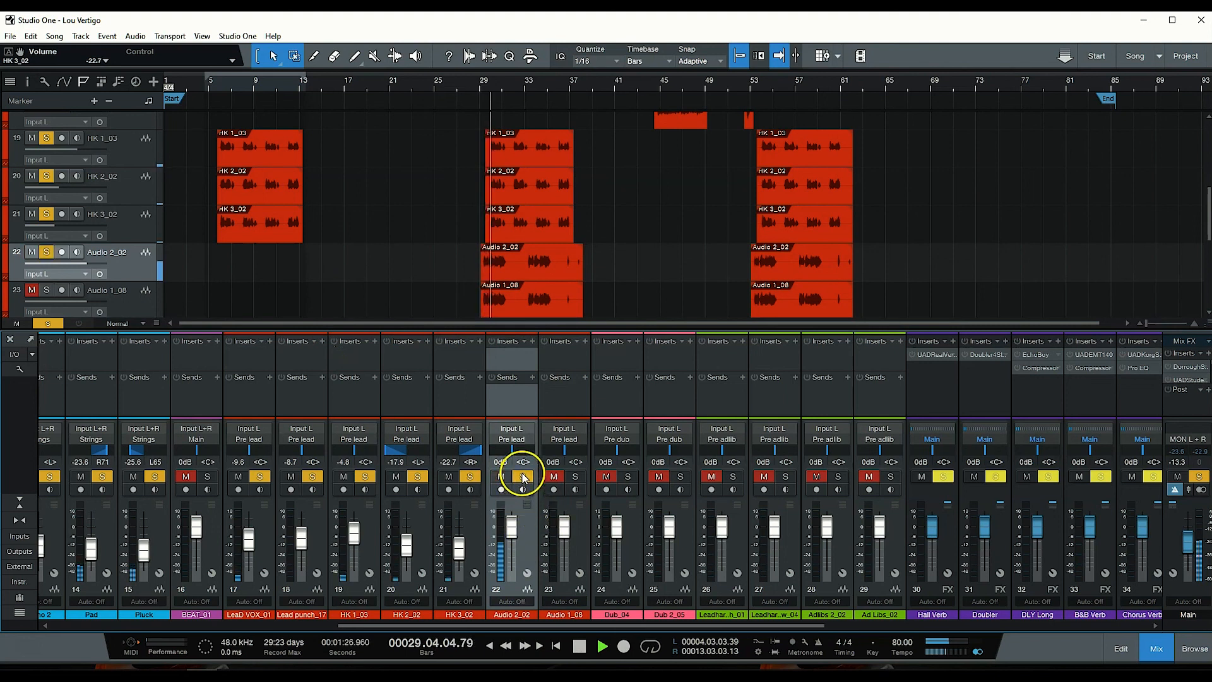
click(465, 84)
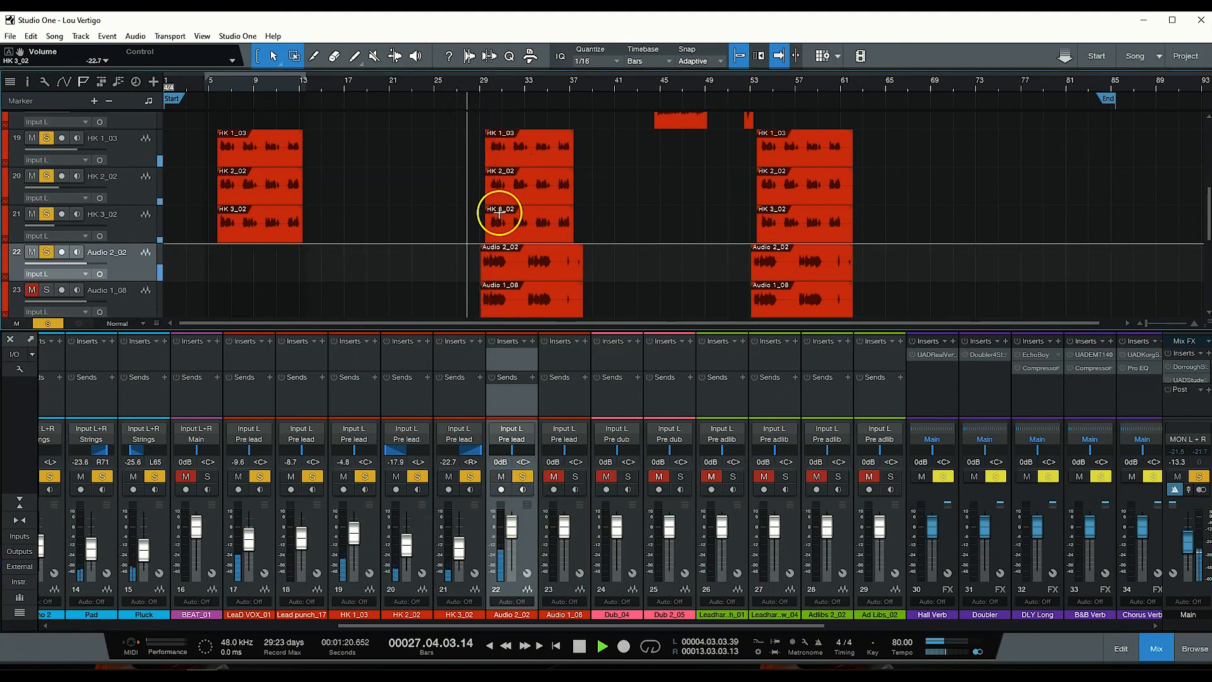
key(space)
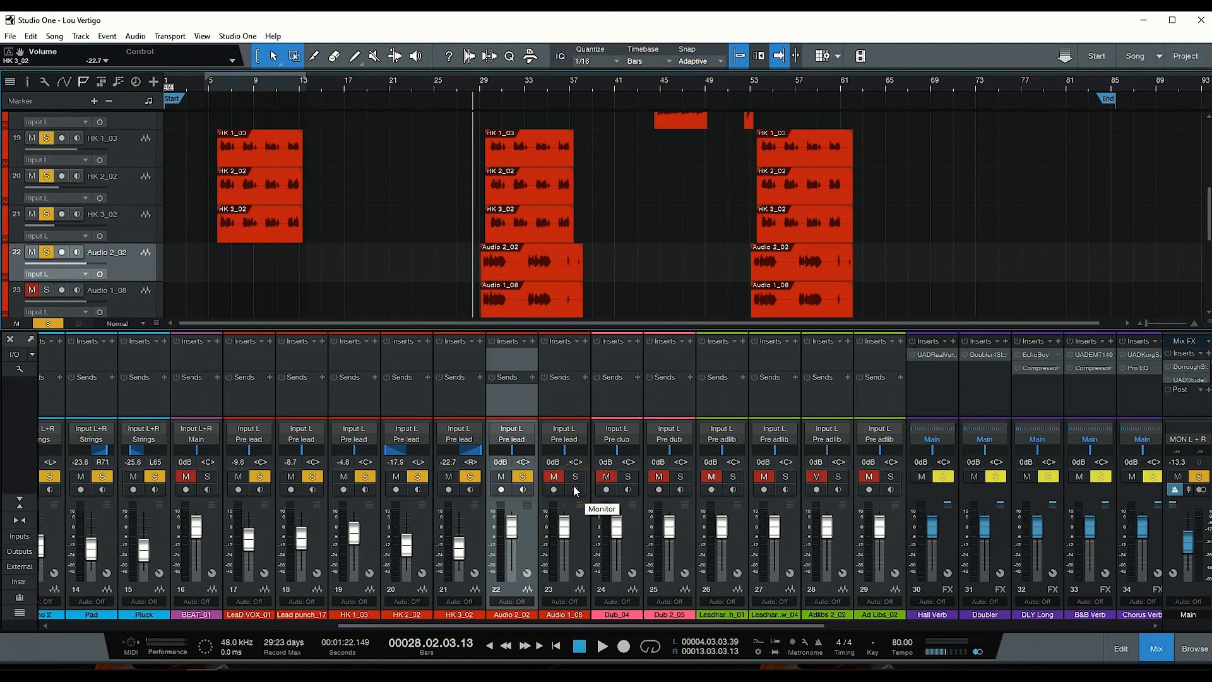
key(space)
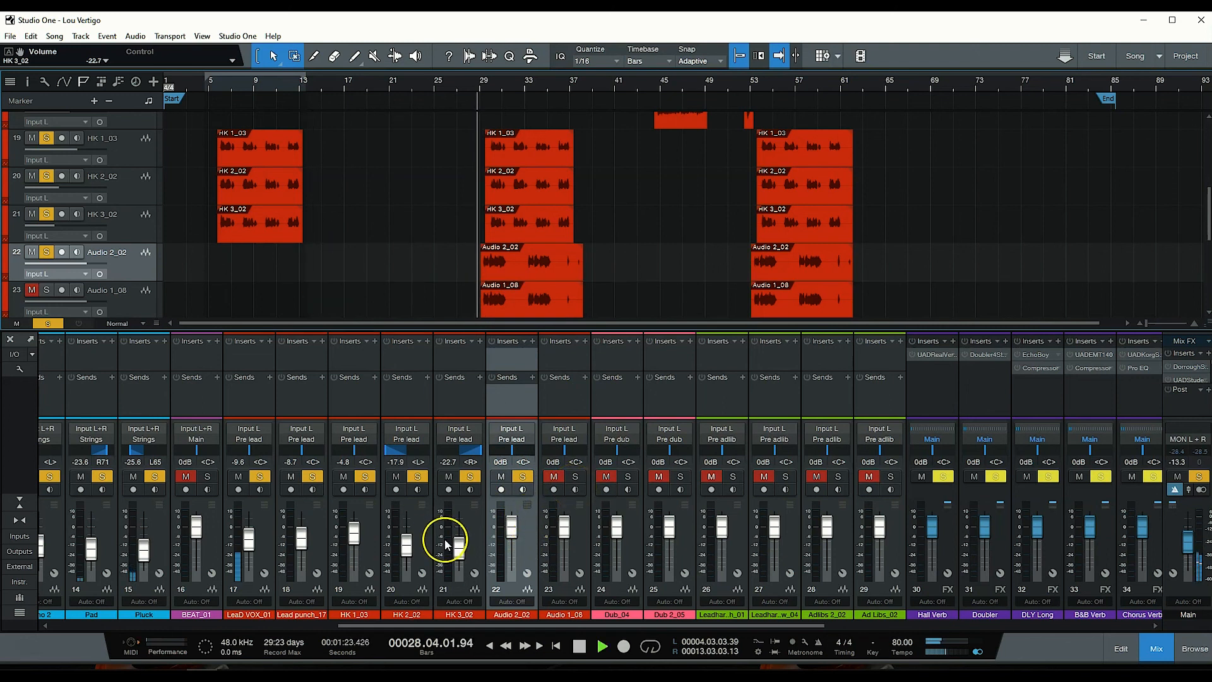
drag(509, 533, 513, 548)
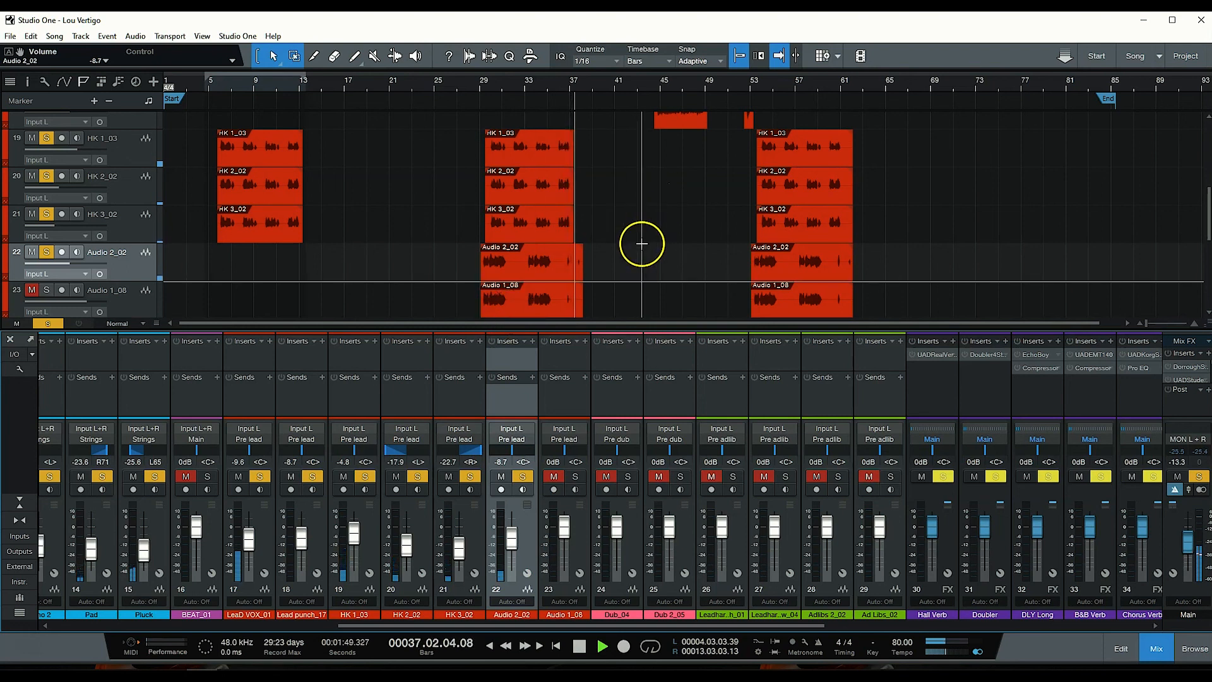
- Trim the silent ends of both Audio 2_02 clips on track 22
drag(581, 279, 573, 282)
drag(852, 268, 841, 277)
- Replay from about bar 29, solo Audio 1_08, lower its volume to -23.6 dB, and hide the mixer
click(484, 82)
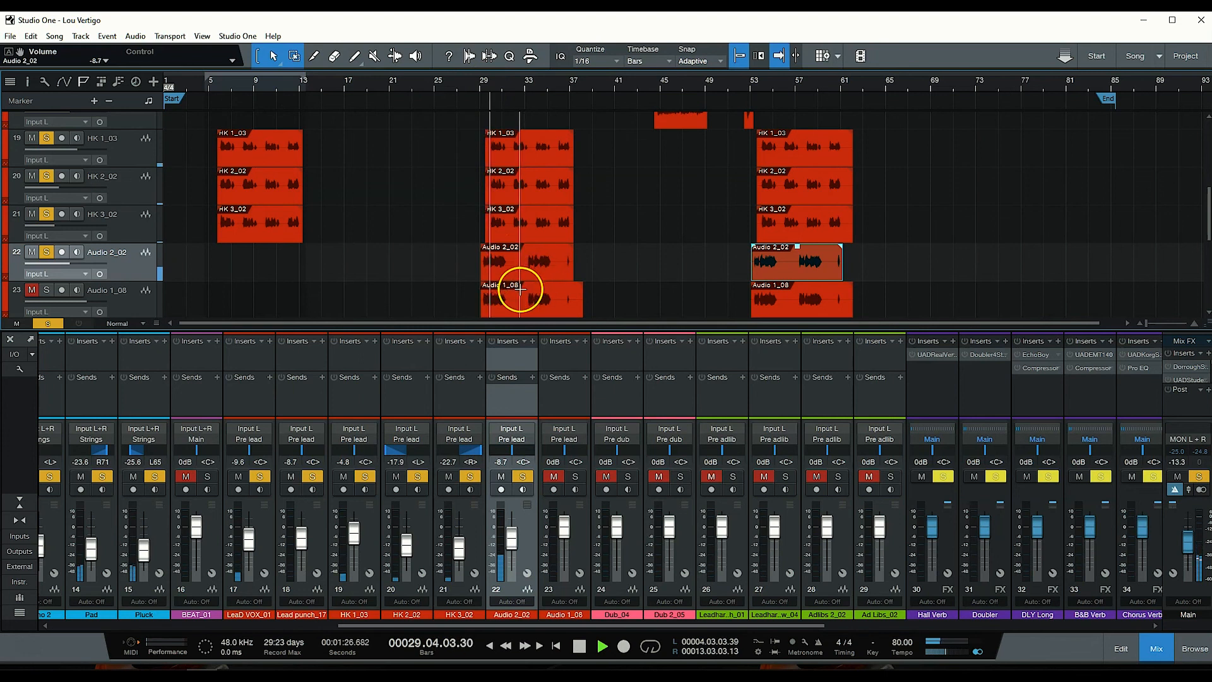
click(31, 290)
click(46, 290)
drag(564, 518, 565, 562)
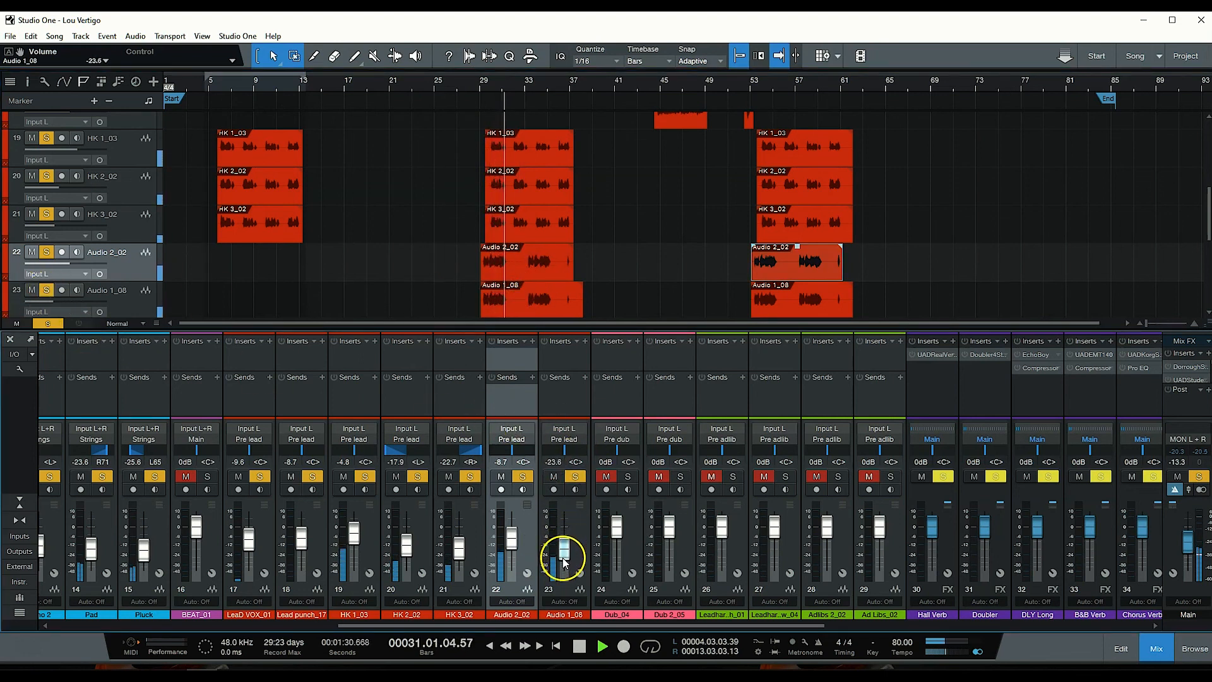
click(478, 81)
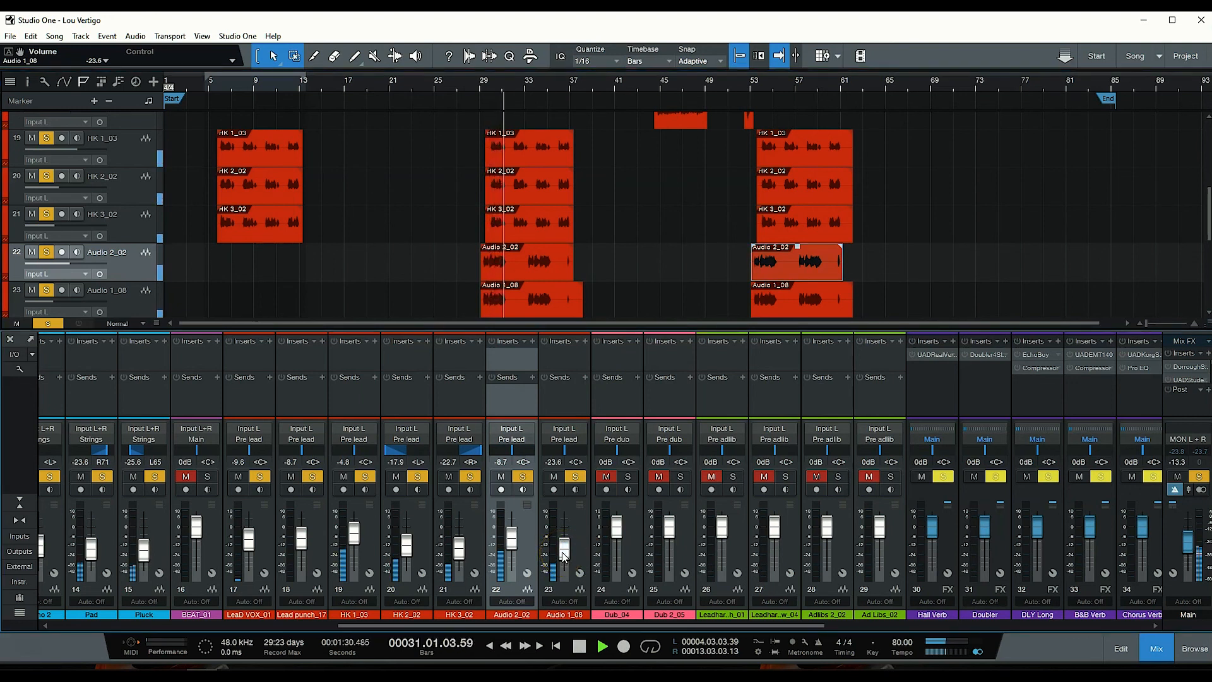
key(space)
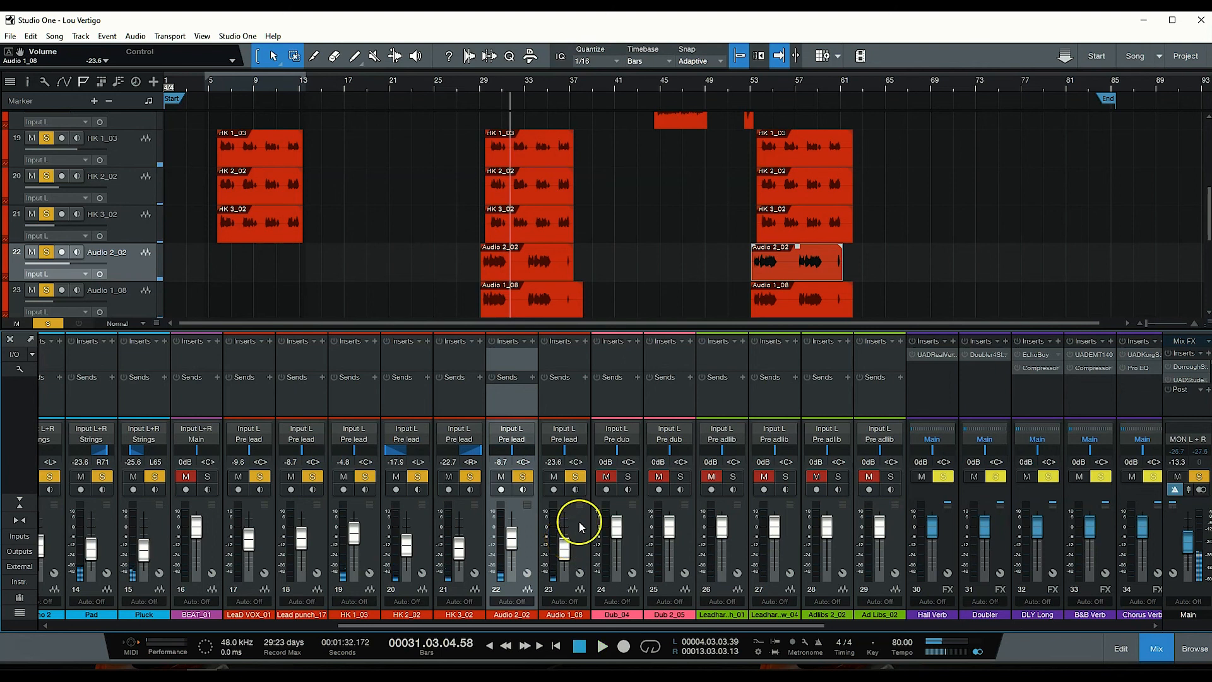
click(1156, 647)
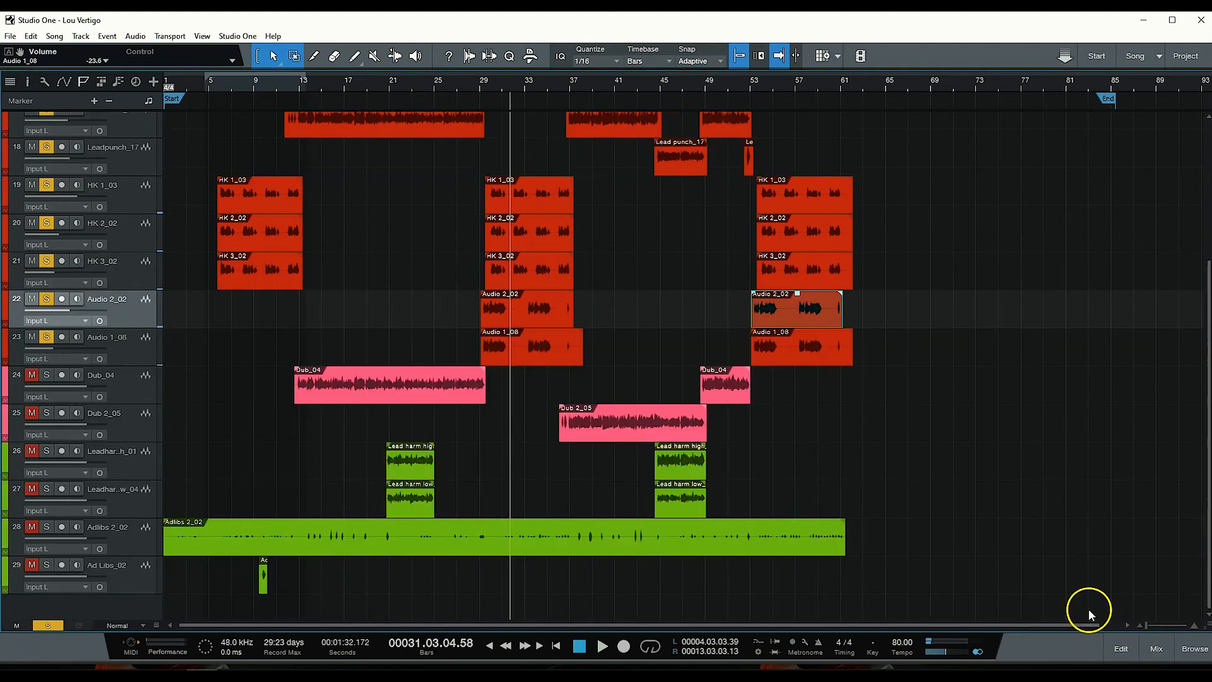
click(131, 403)
click(134, 433)
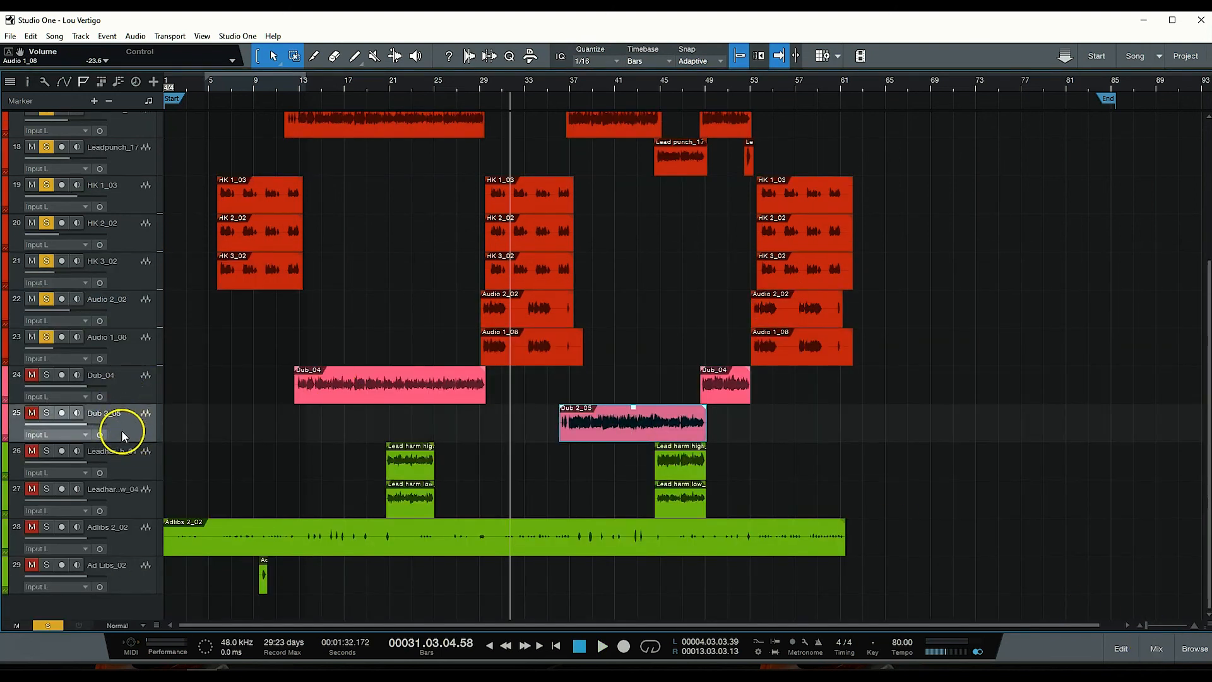
click(131, 389)
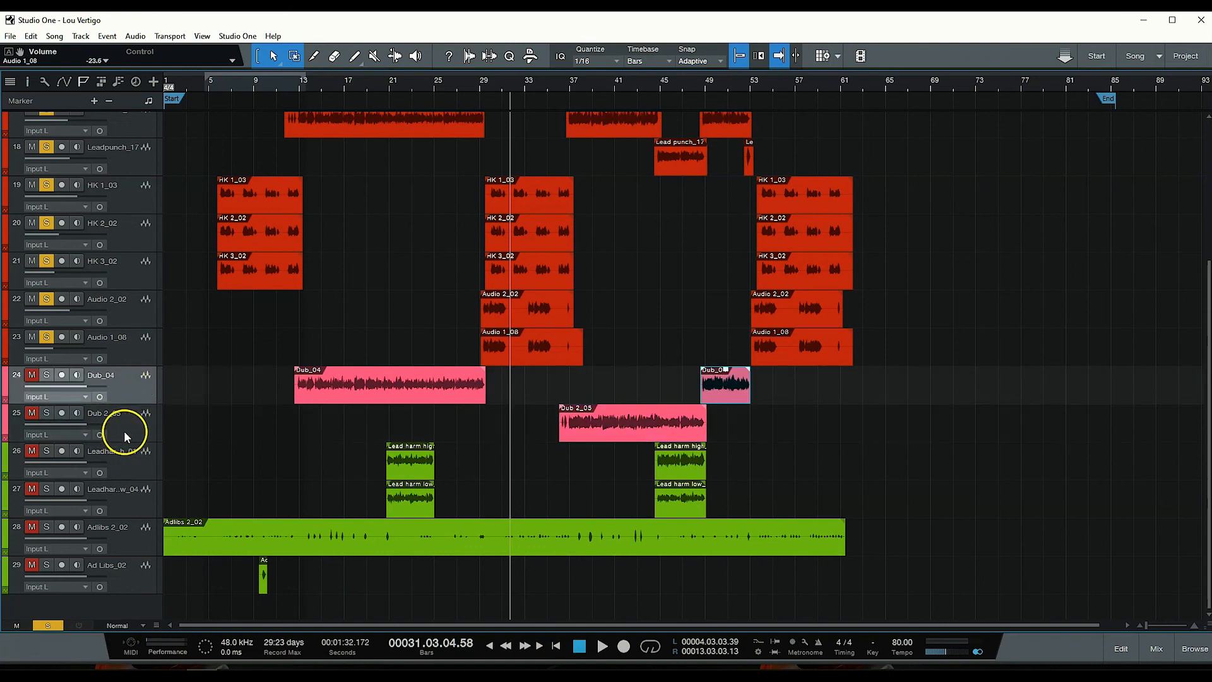
click(126, 430)
click(134, 394)
click(126, 432)
click(125, 396)
click(129, 433)
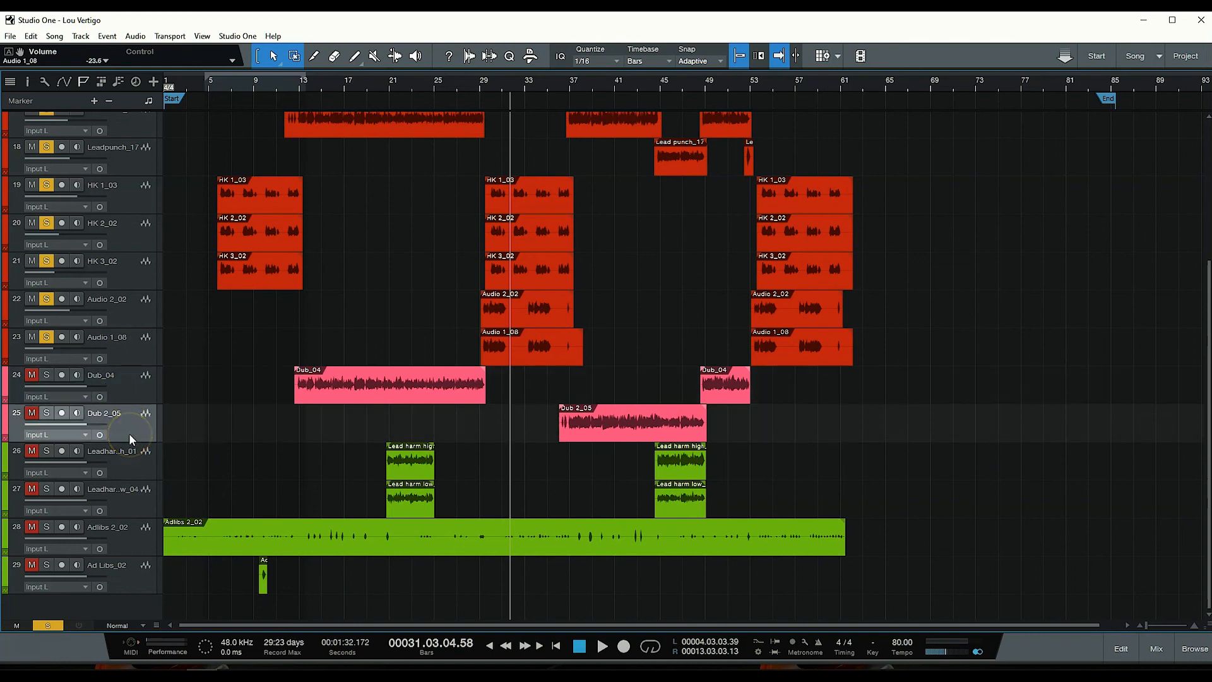
click(138, 392)
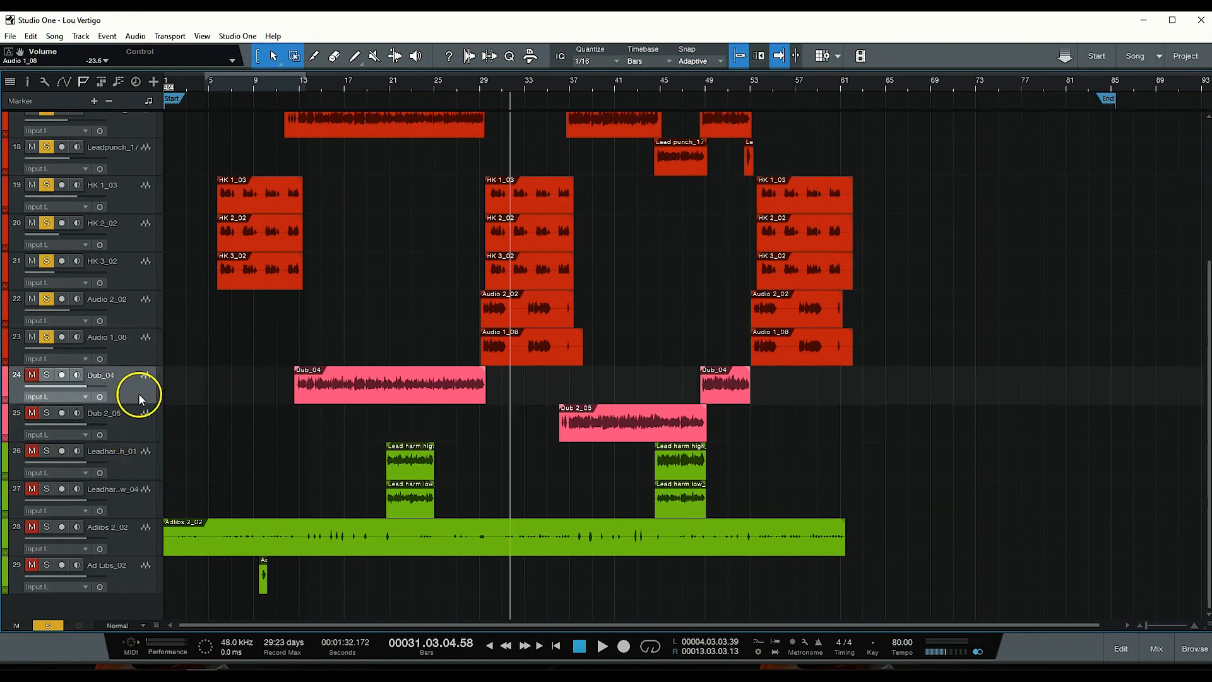
click(132, 430)
click(129, 388)
click(127, 536)
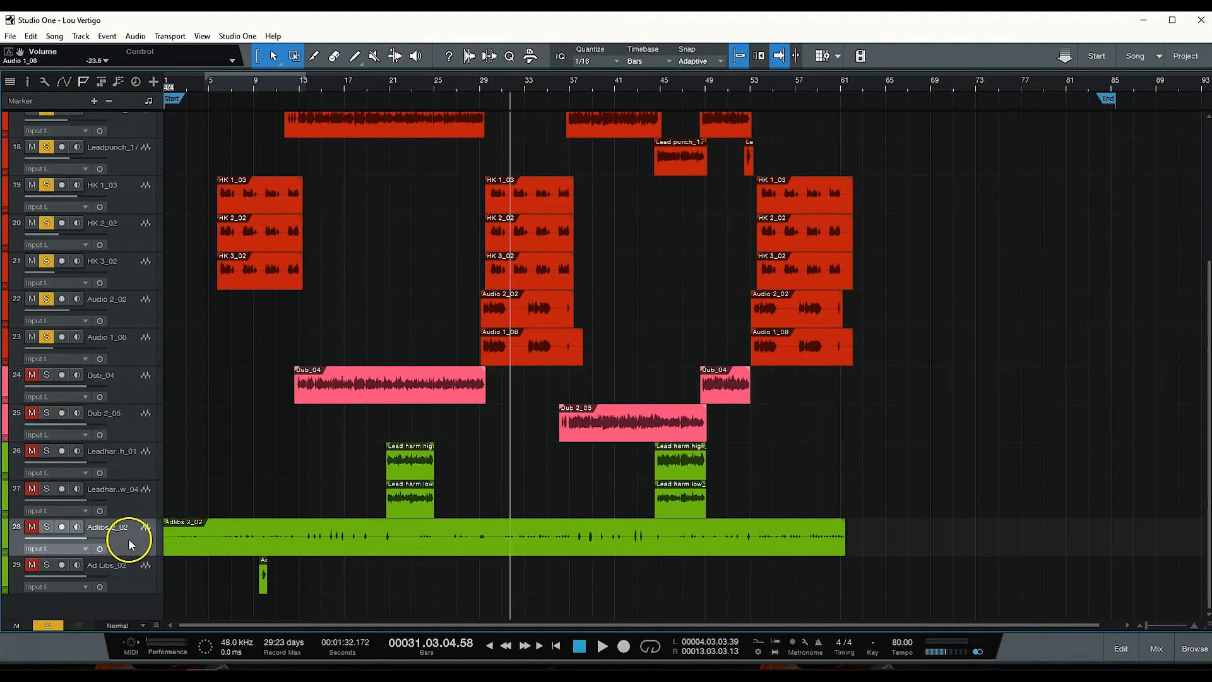
click(135, 581)
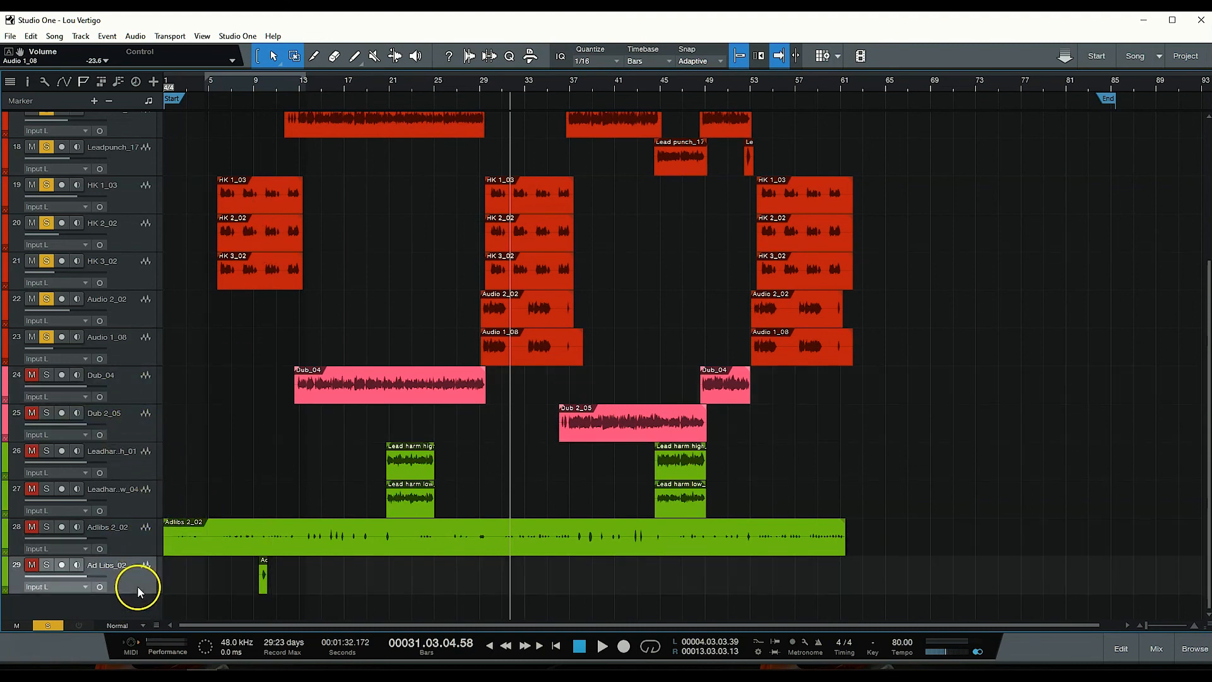
- Play the song from the start, solo the Adlibs 2_02 track and lower its volume in the mixer to -7.7 dB
click(131, 542)
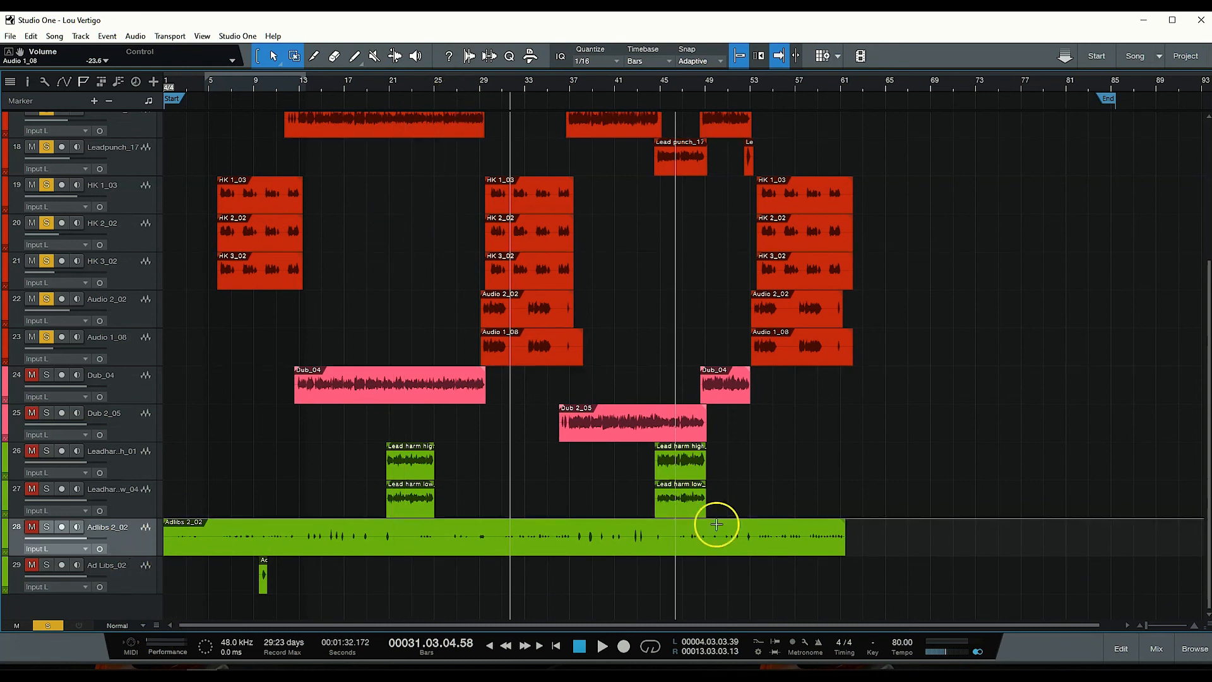
click(580, 646)
key(space)
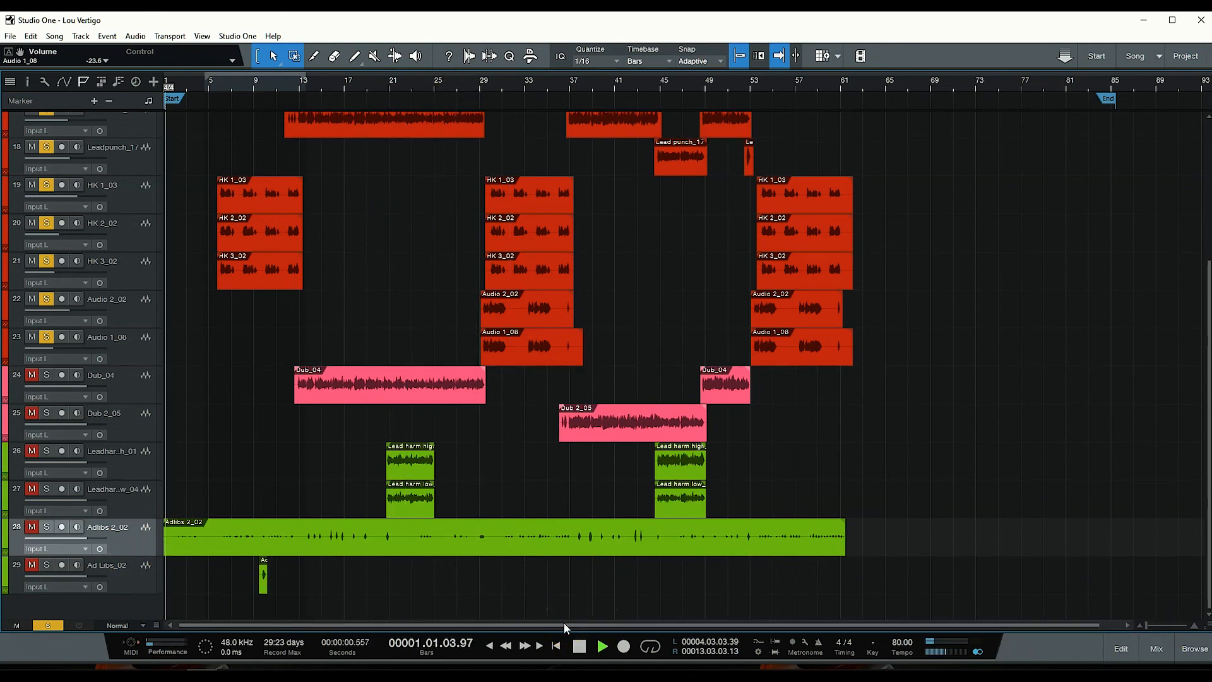
click(53, 527)
click(1157, 651)
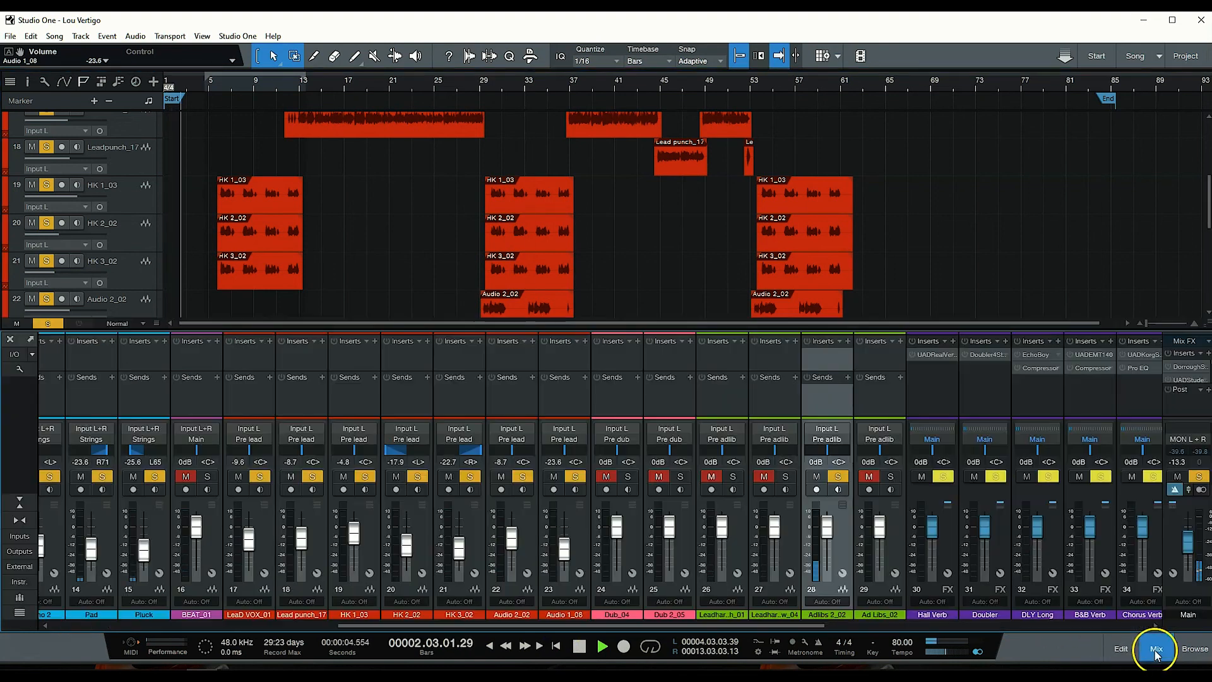
drag(828, 528, 824, 549)
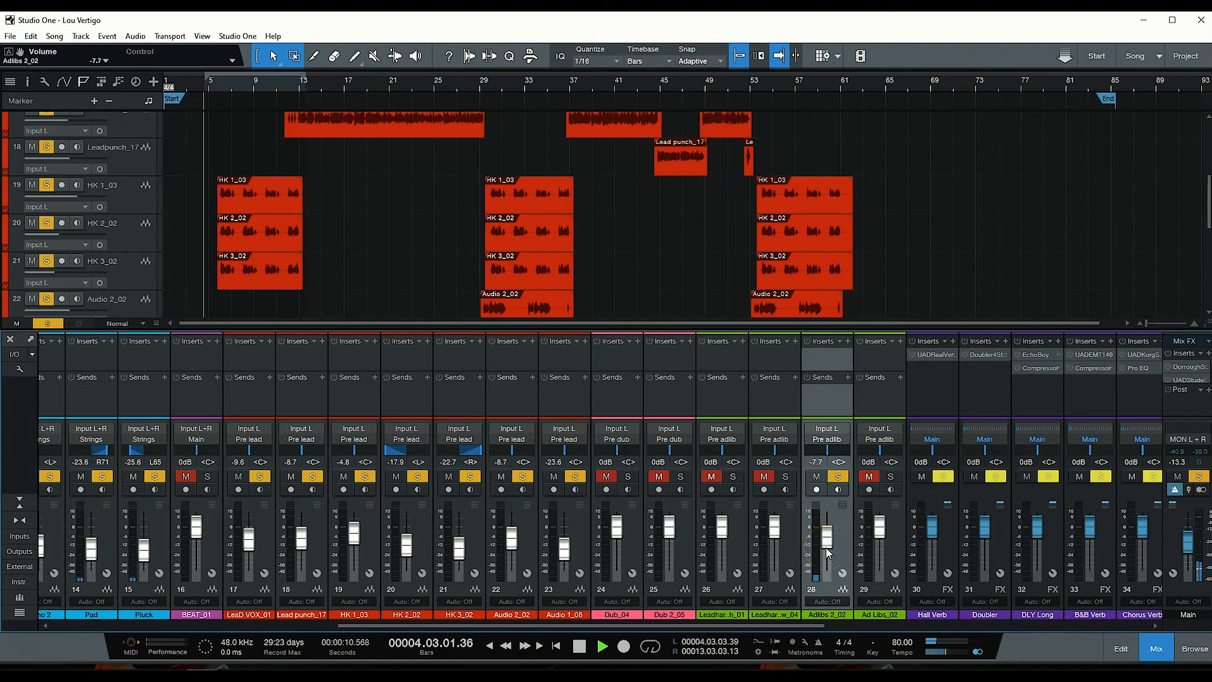
- Play from about bar 13, fine-tune the Adlibs 2_02 volume to -7.2 dB, and stop playback
click(1169, 647)
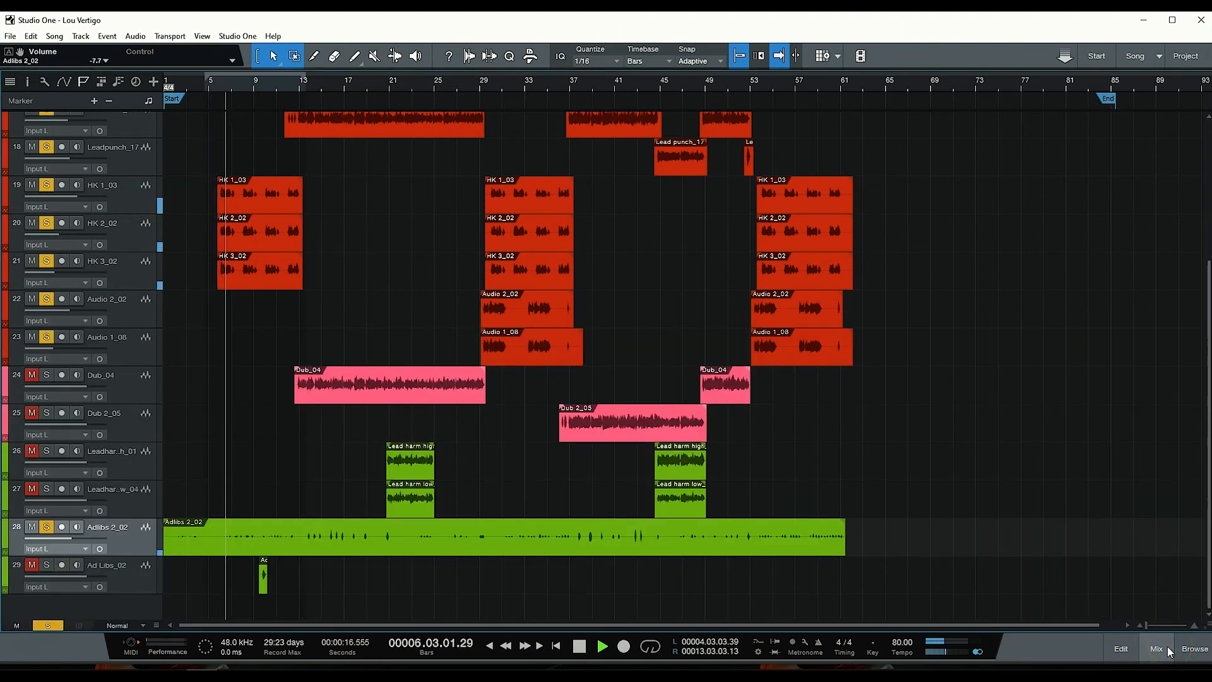
click(1168, 646)
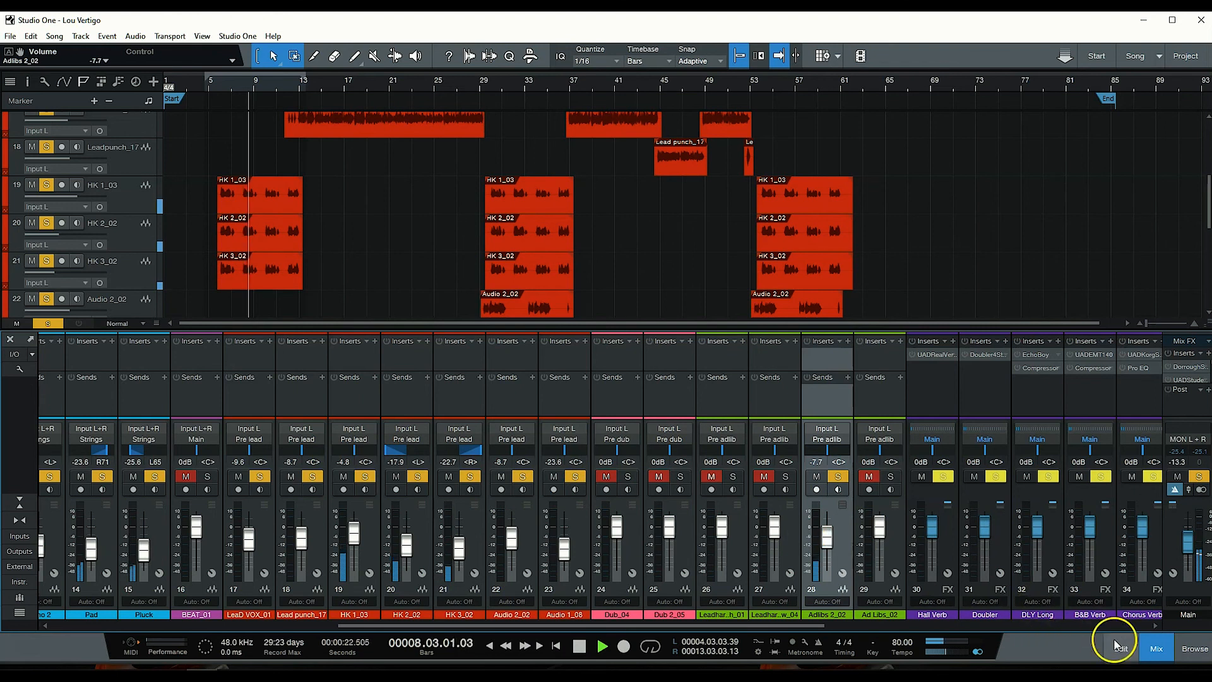
click(1148, 649)
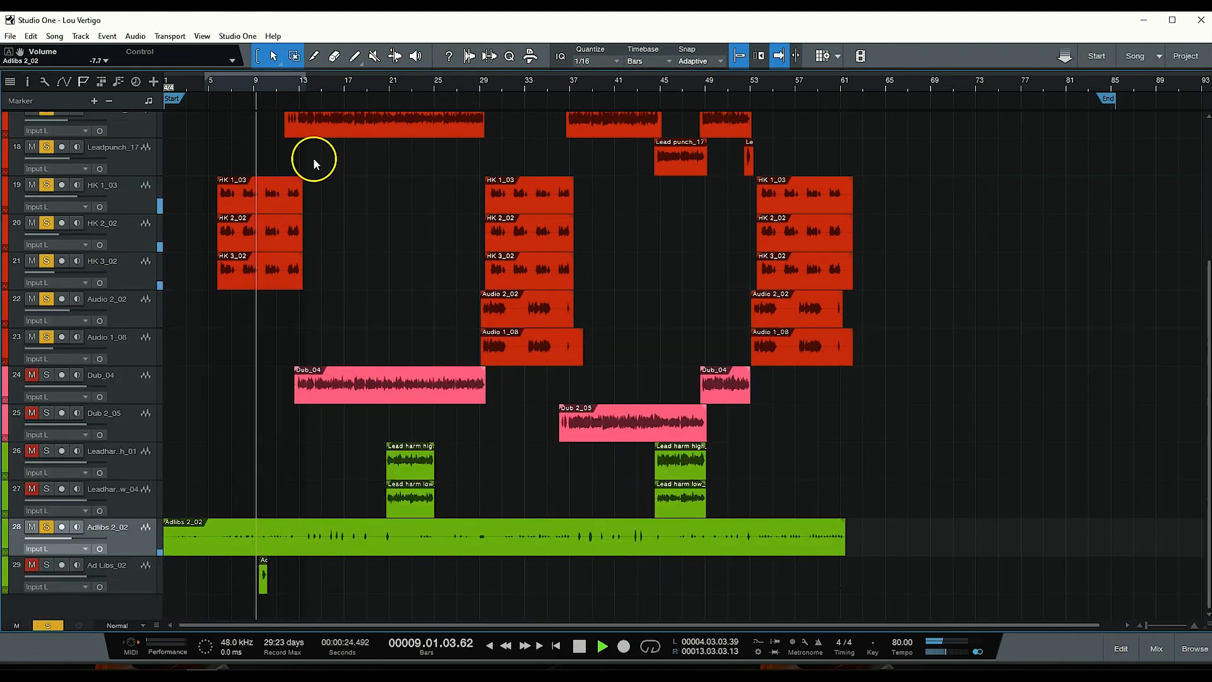
click(314, 80)
click(307, 80)
key(F3)
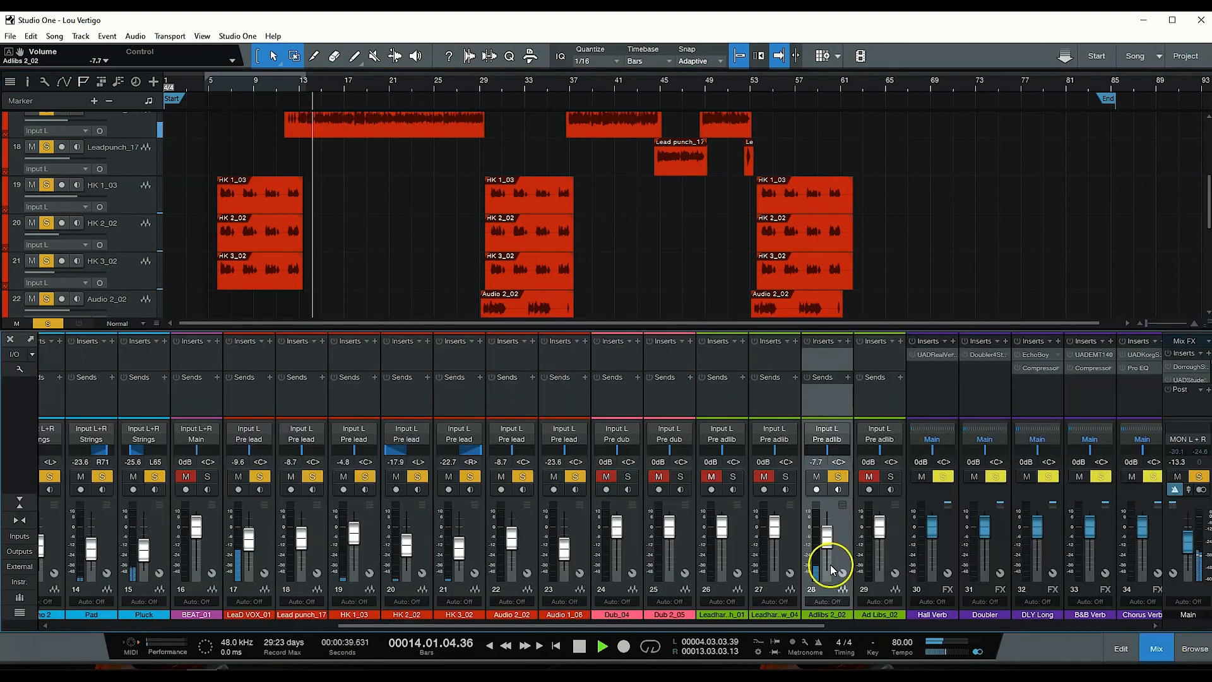
drag(829, 555, 830, 548)
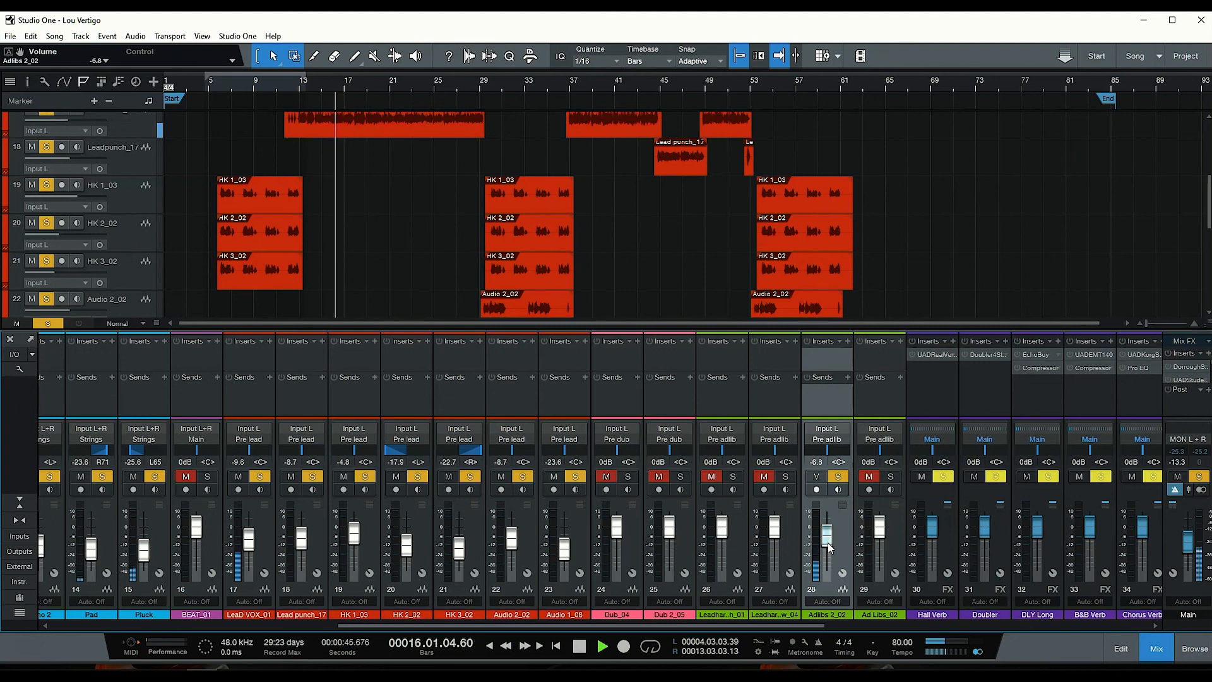
drag(827, 543, 828, 544)
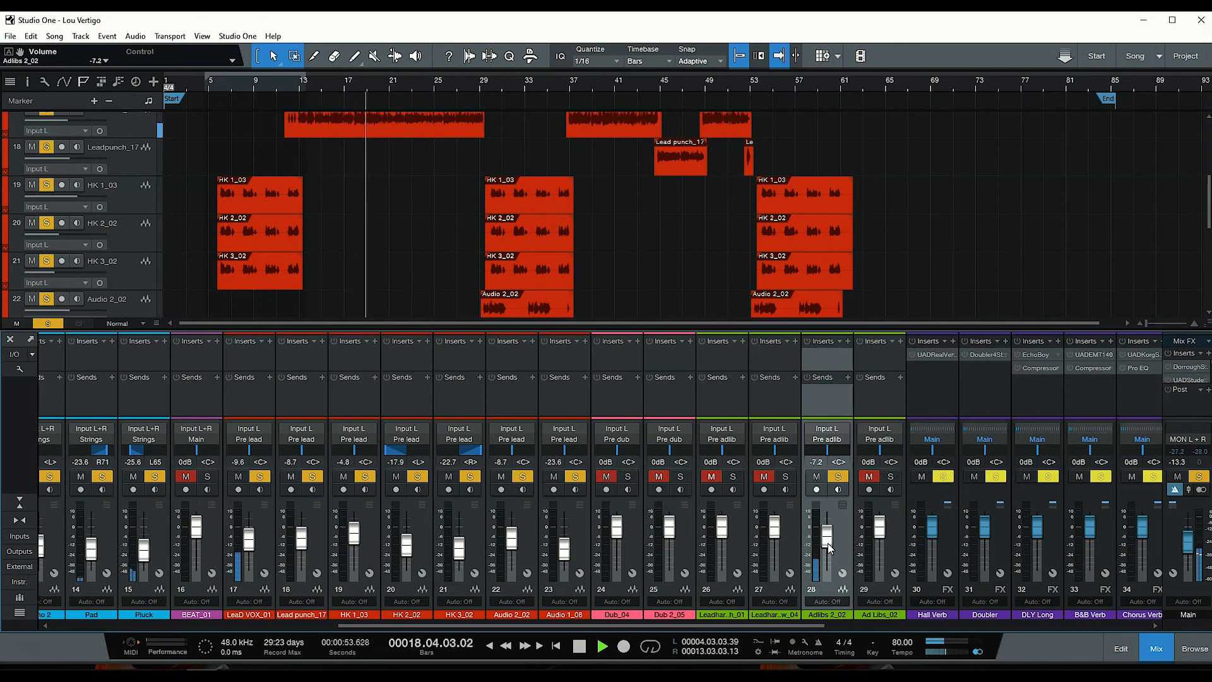
click(1157, 648)
click(1157, 647)
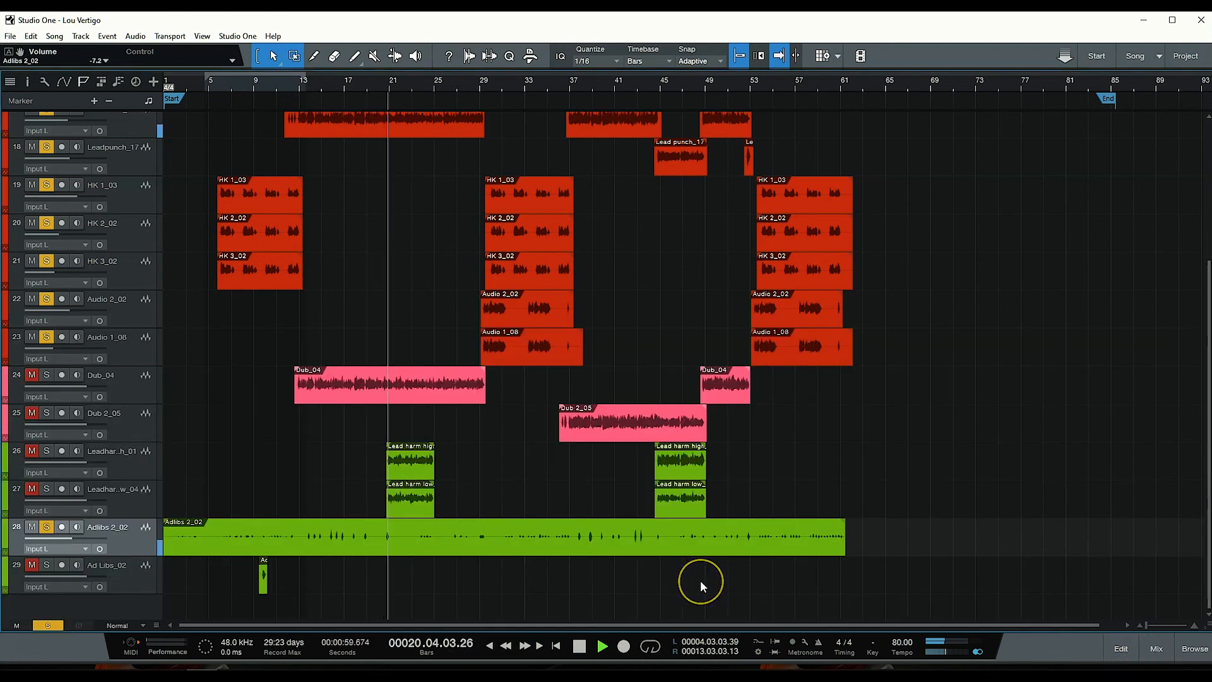
key(space)
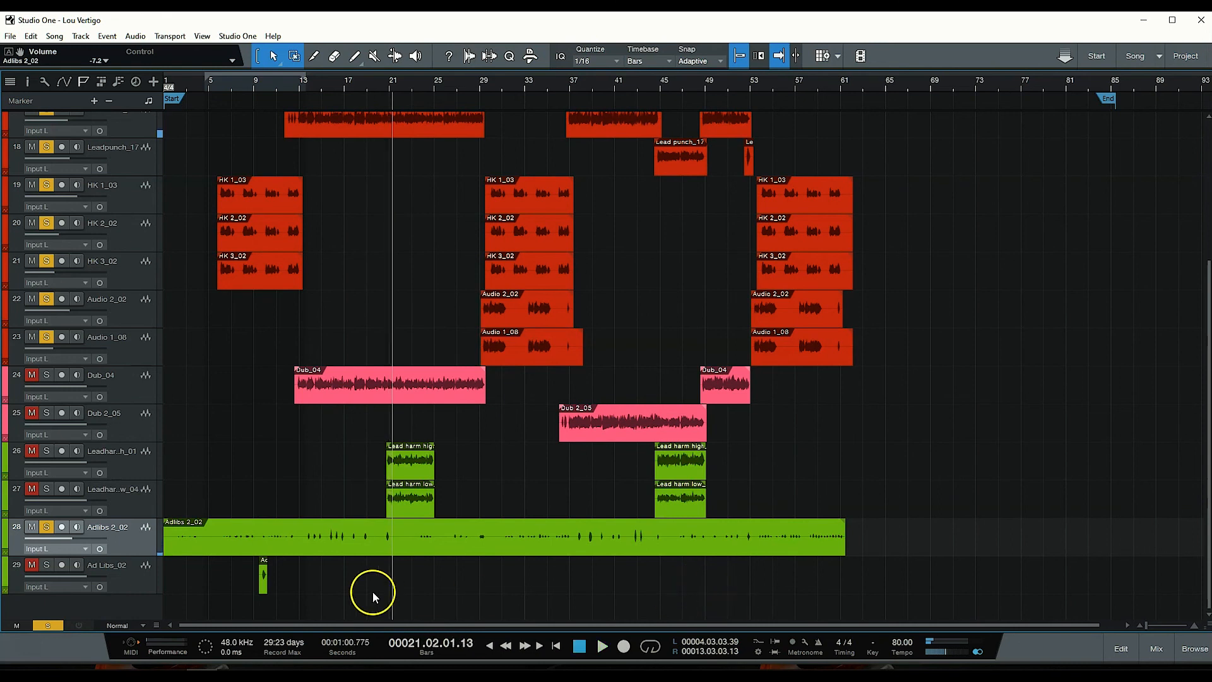
- Solo Ad Libs_02, play from about bar 5, lower its volume to -7.7 dB, and hide the mixer
click(47, 569)
click(217, 83)
key(space)
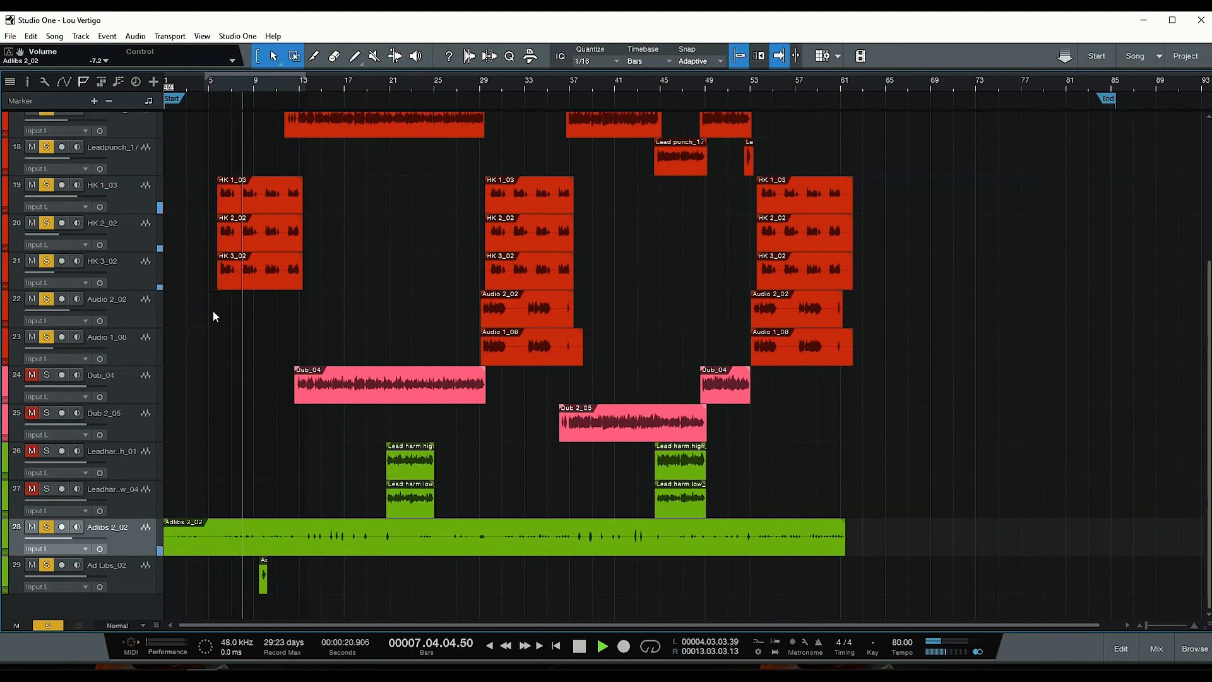
click(1154, 647)
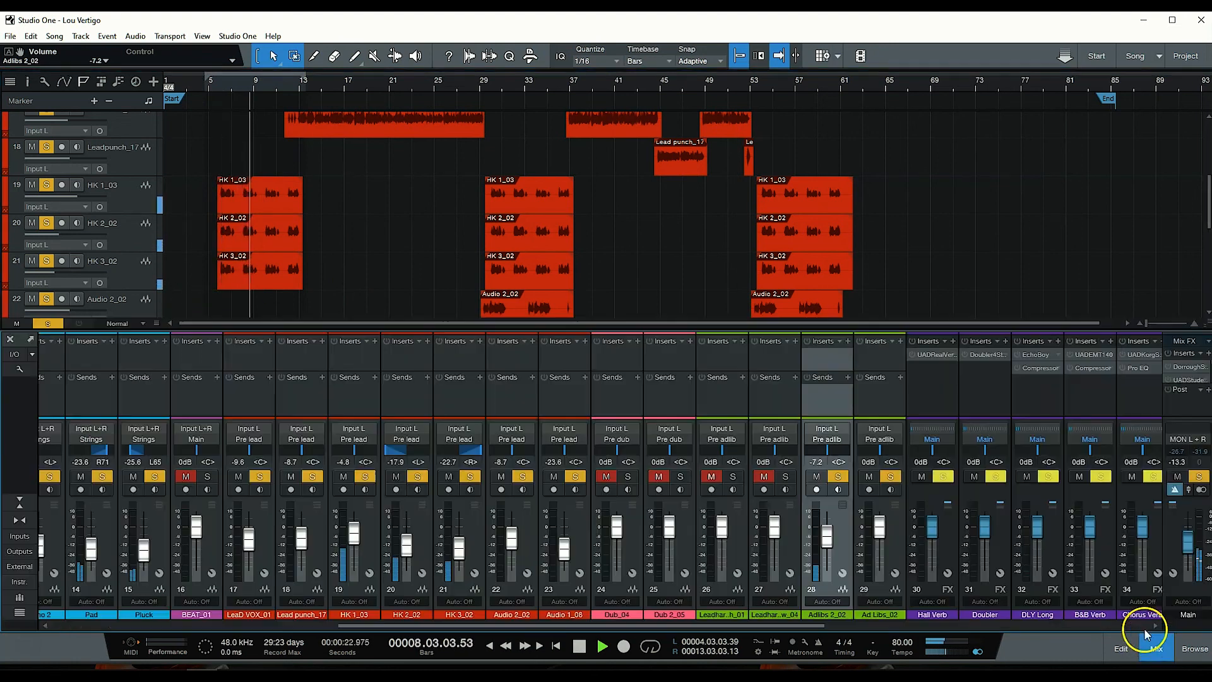
click(880, 531)
click(871, 527)
click(871, 527)
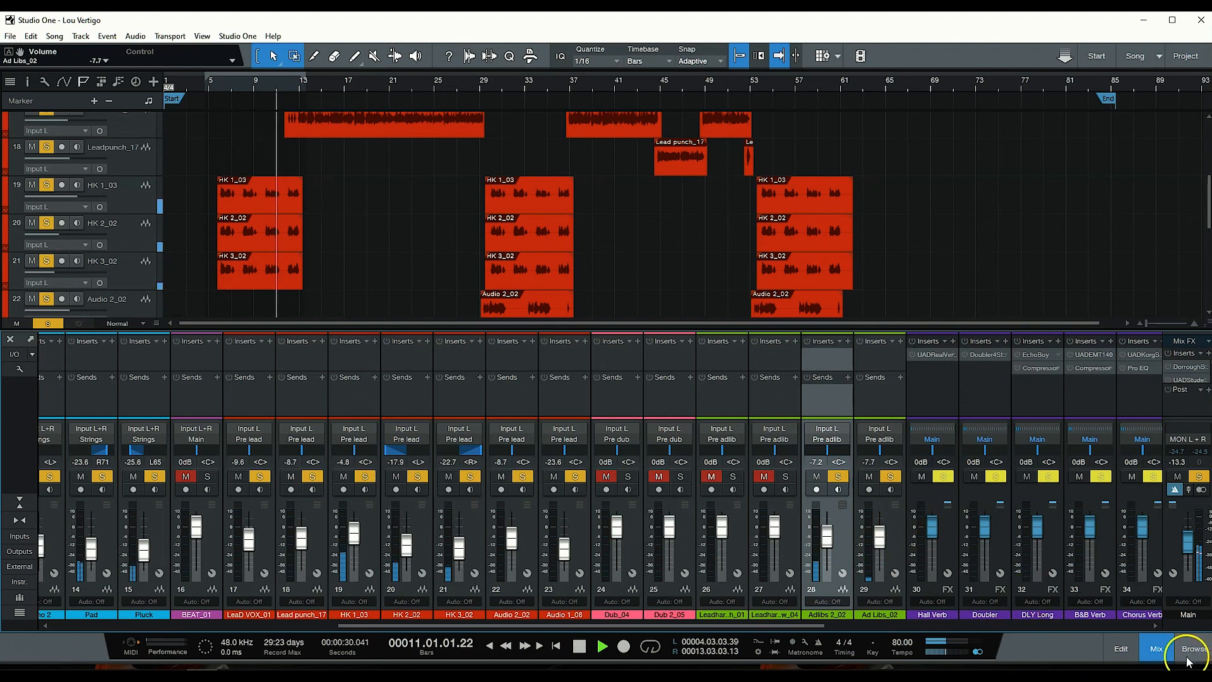
click(1156, 649)
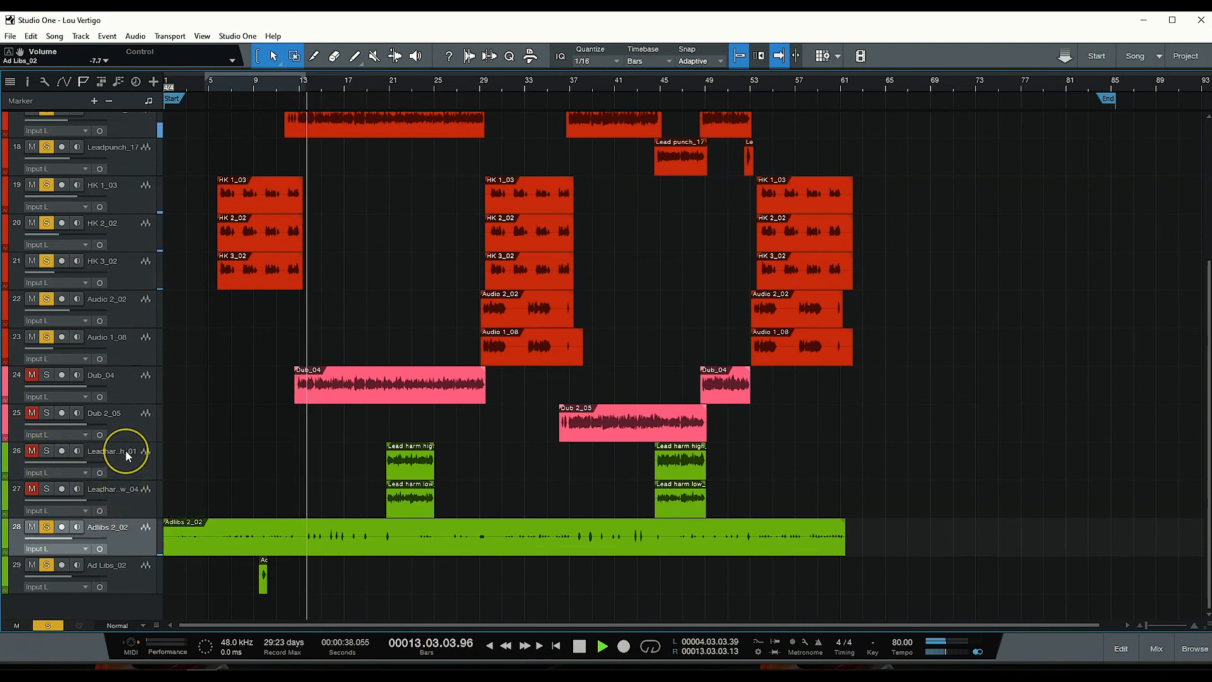
- Stop playback, move the playback position to about bar 21, and solo the muted Leadhar..h_01 track
key(space)
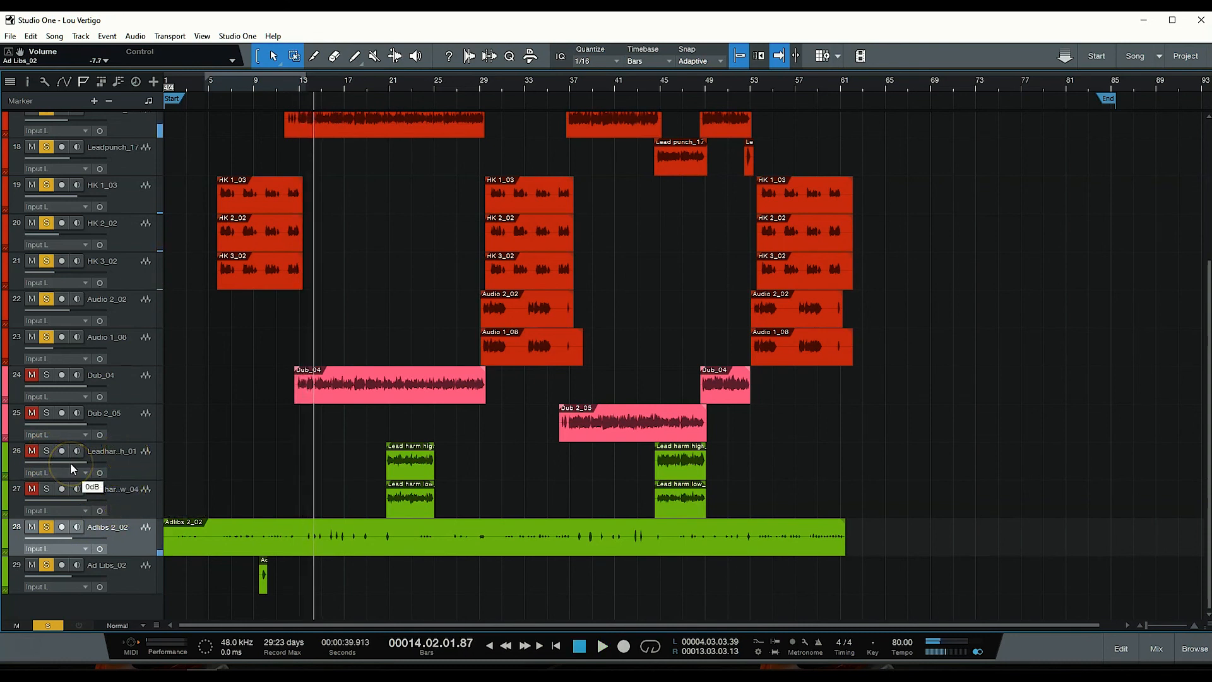
click(19, 475)
click(131, 471)
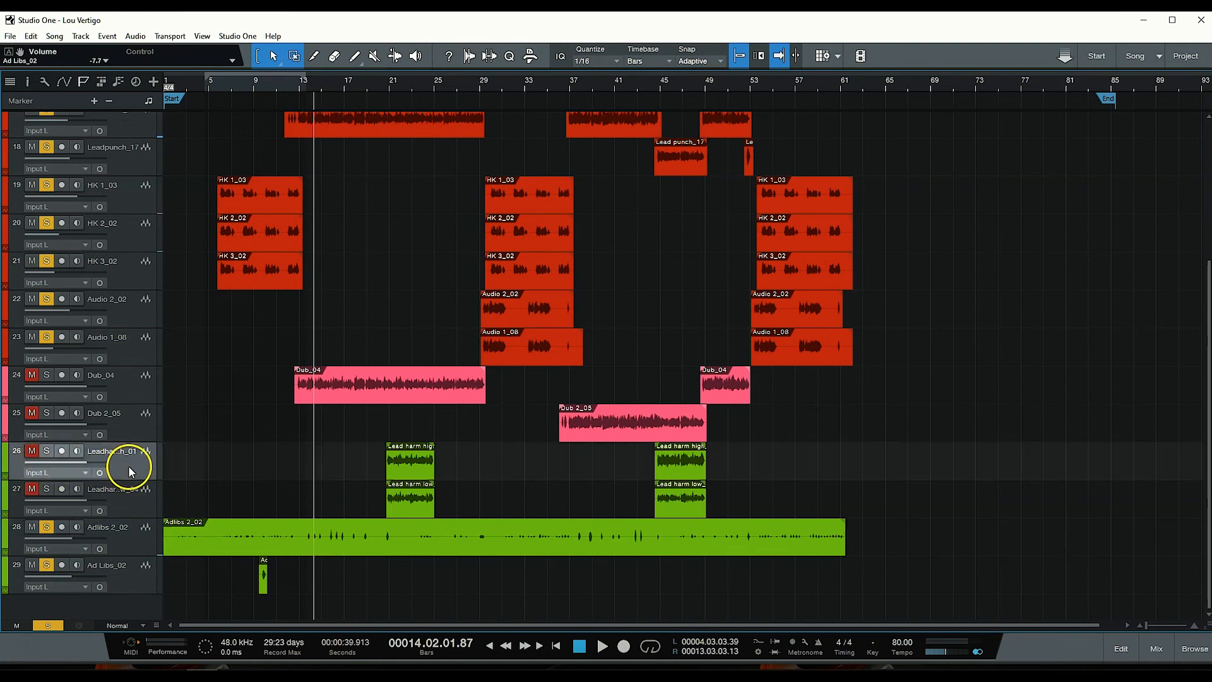
click(387, 92)
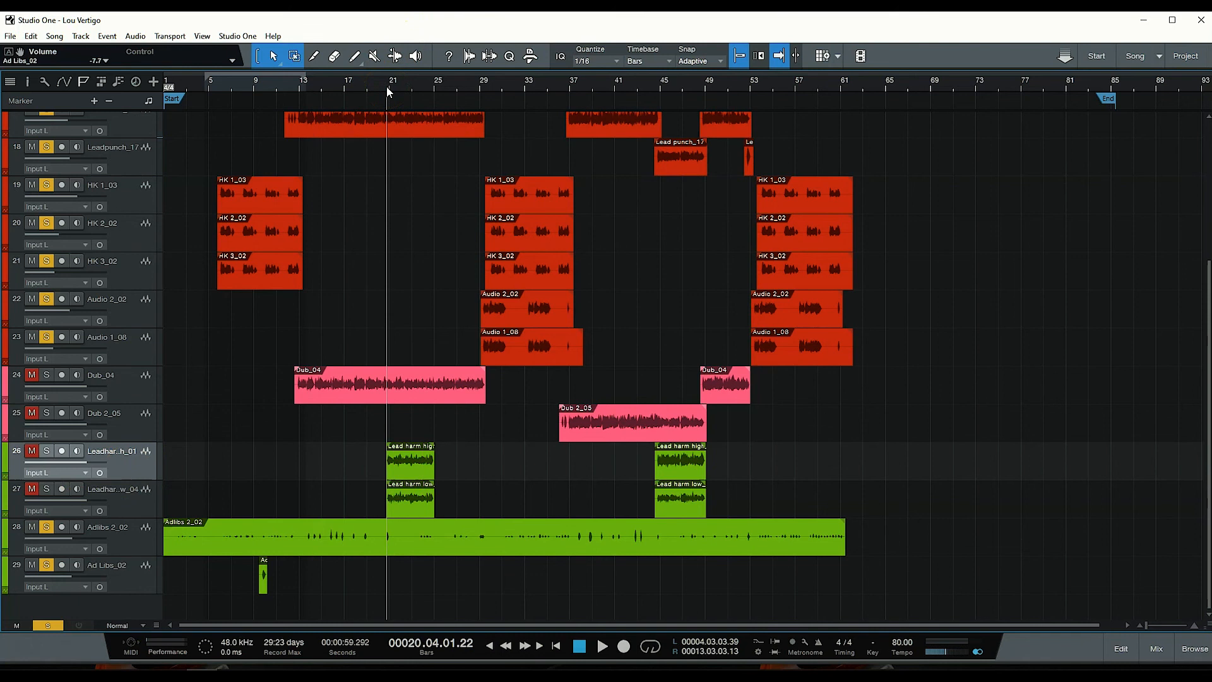
click(47, 454)
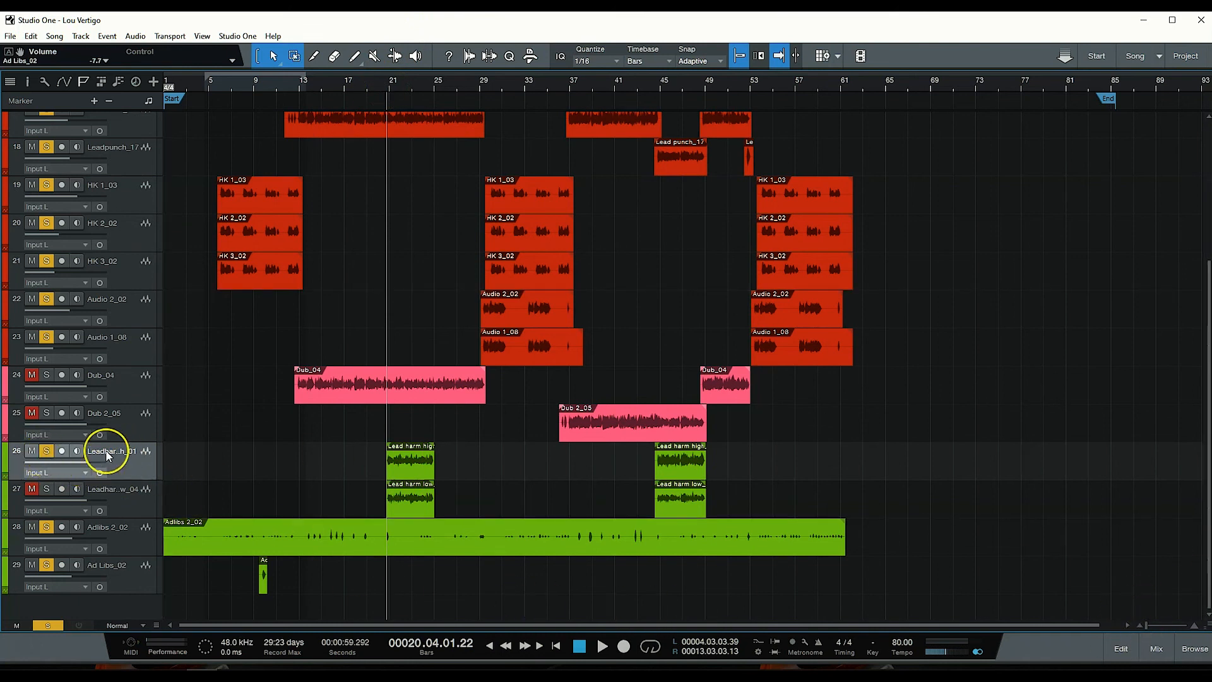
- Play the song with the mixer open and lower the Leadhar..h_01 volume to -15.0 dB
click(1157, 649)
key(space)
drag(718, 532, 723, 552)
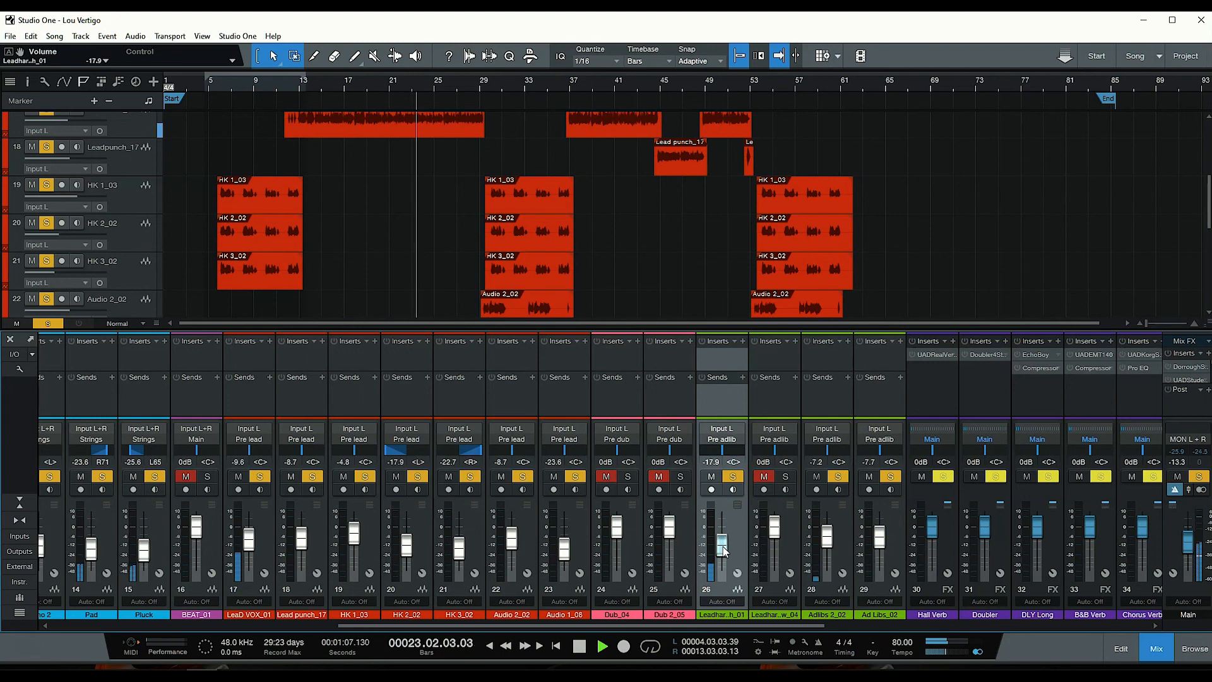
drag(724, 551, 726, 548)
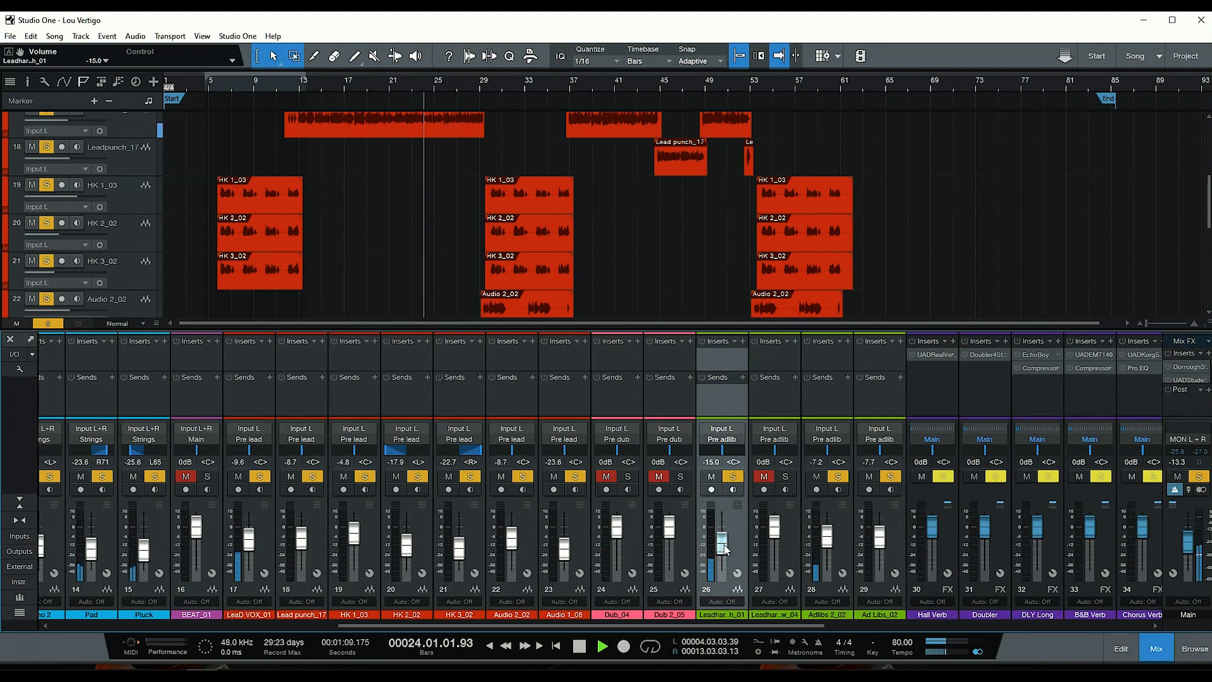
- Raise Adlibs 2_02 to -6.8 dB, fine-tune Leadhar..h_01 to -14.1 dB, and replay the harmony section
drag(829, 538, 821, 534)
key(KP_Subtract)
key(KP_Subtract)
mouse_move(721, 542)
mouse_down()
mouse_move(744, 549)
mouse_move(725, 541)
mouse_move(730, 564)
mouse_up()
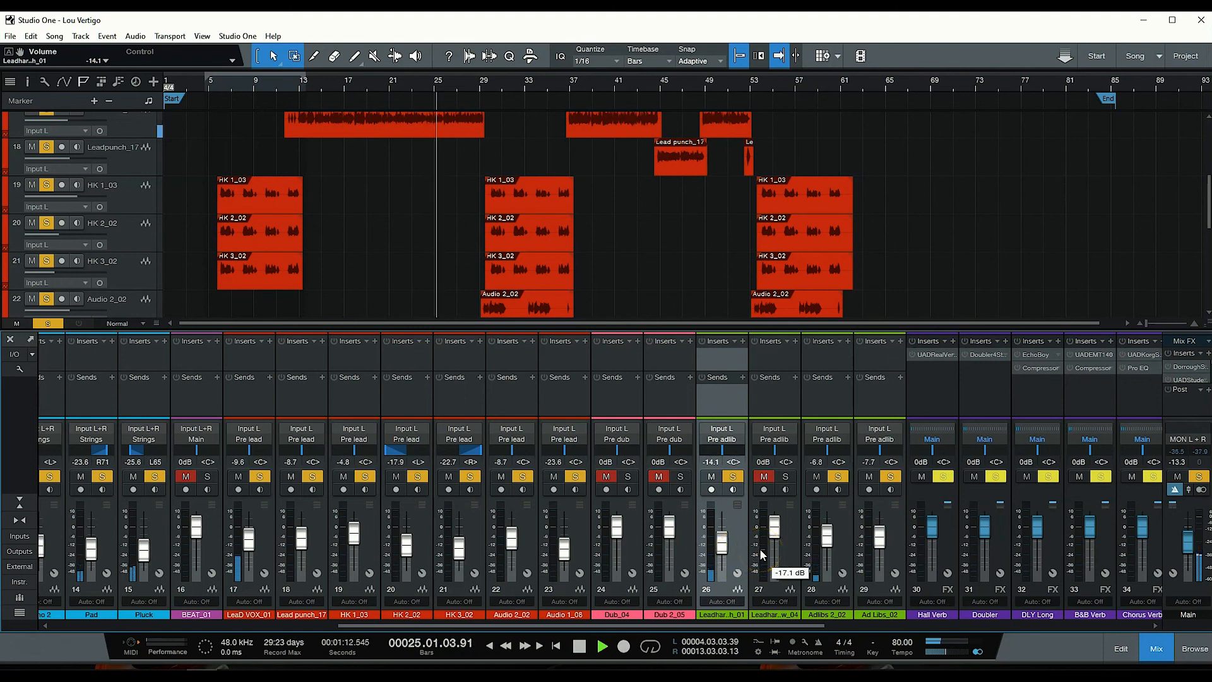
key(KP_Subtract)
key(KP_Subtract)
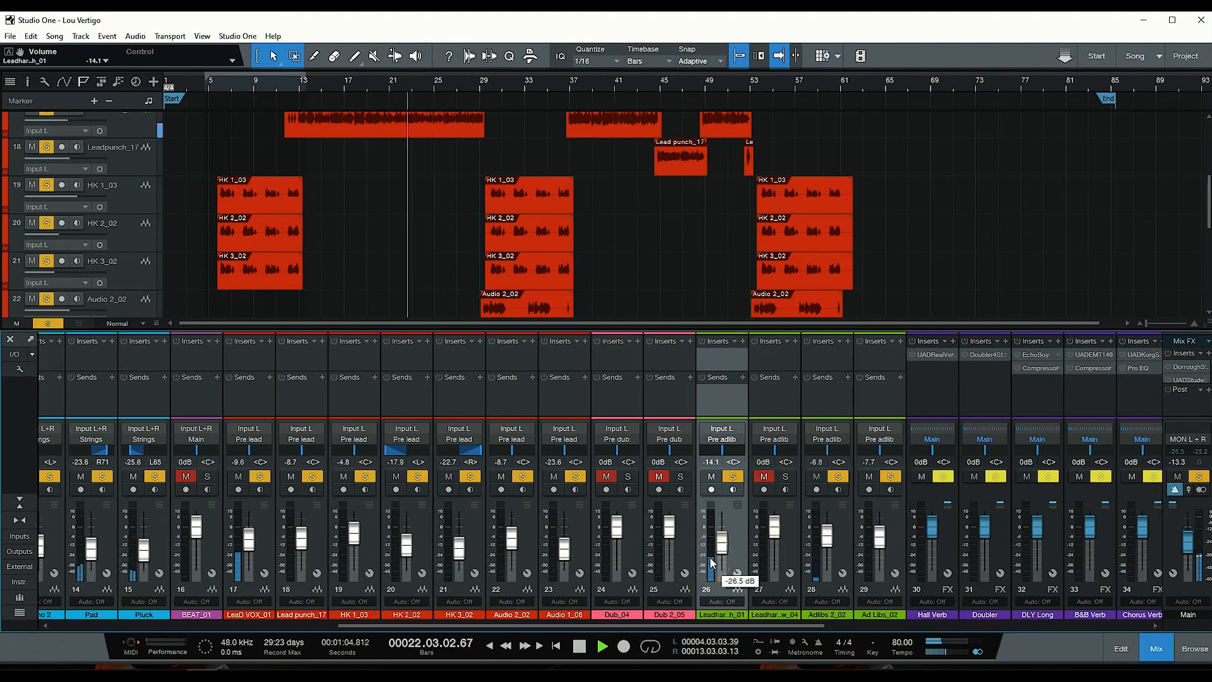
- Solo the Leadhar..w_04 track, lower its volume to -15.0 dB, and replay the harmony section
click(784, 476)
drag(776, 529, 777, 548)
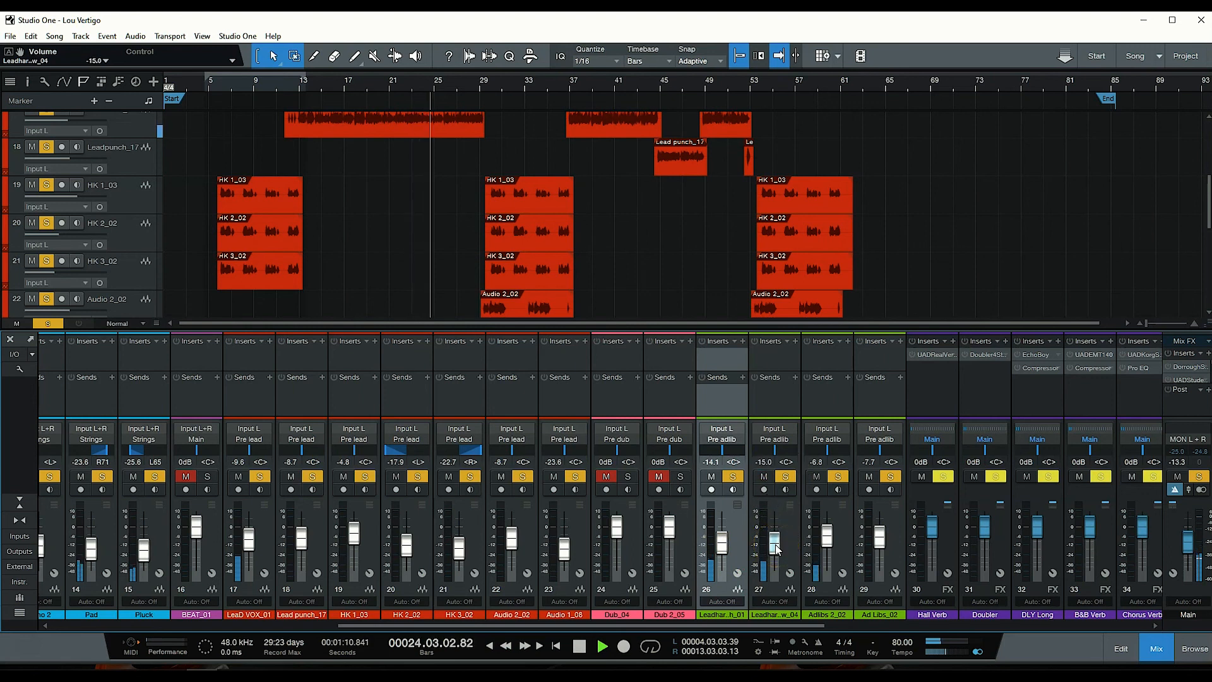
key(KP_Subtract)
key(KP_Subtract)
key(KP_Subtract)
key(KP_Subtract)
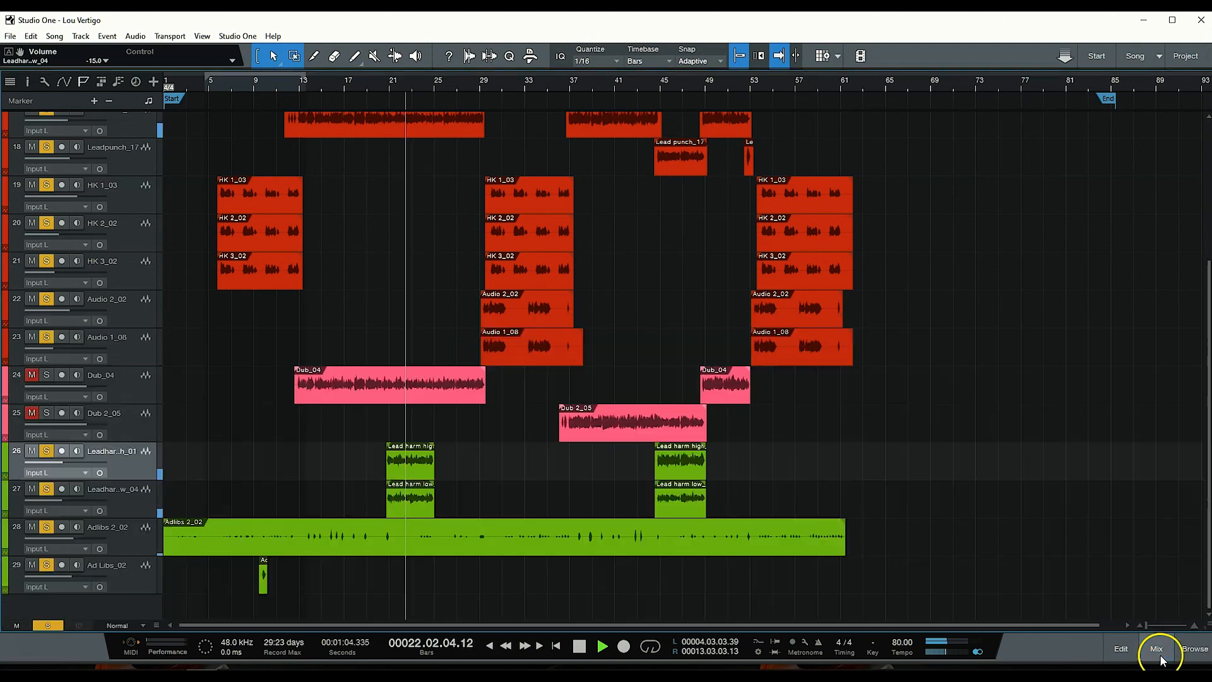
- Replay from about bar 21 with the mixer hidden, reopen the mixer and lower Leadhar..h_01 to -15.0 dB
click(1157, 651)
key(KP_Subtract)
key(KP_Subtract)
key(KP_Subtract)
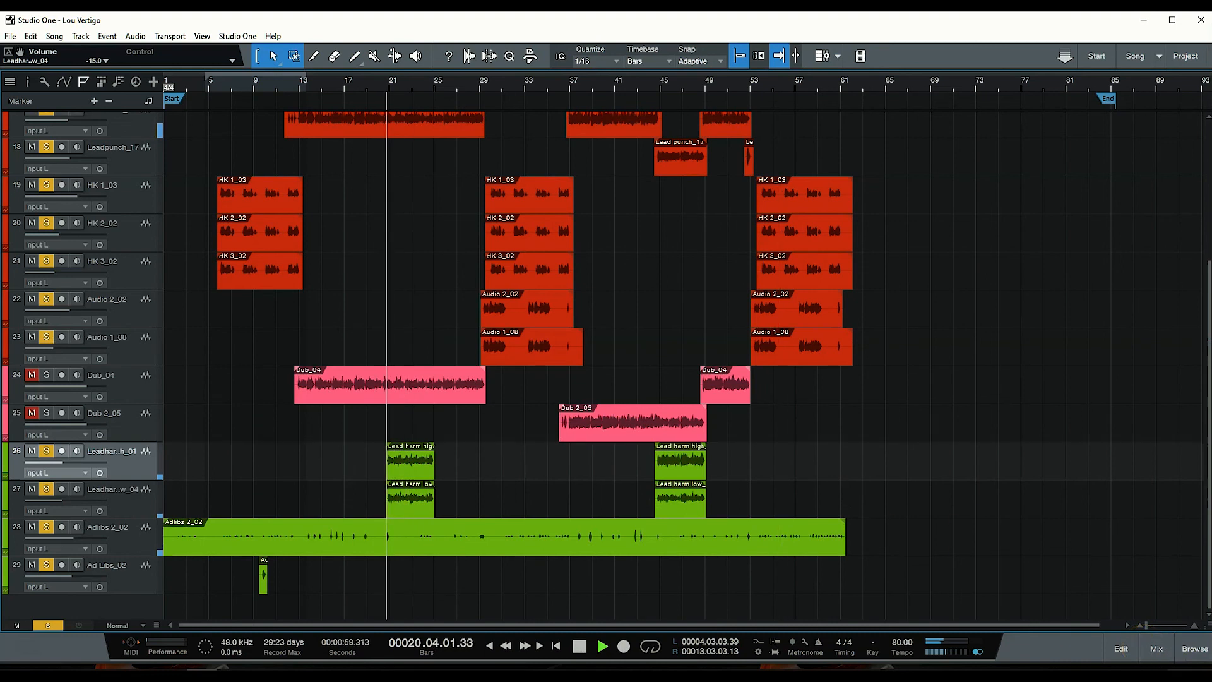
click(1157, 649)
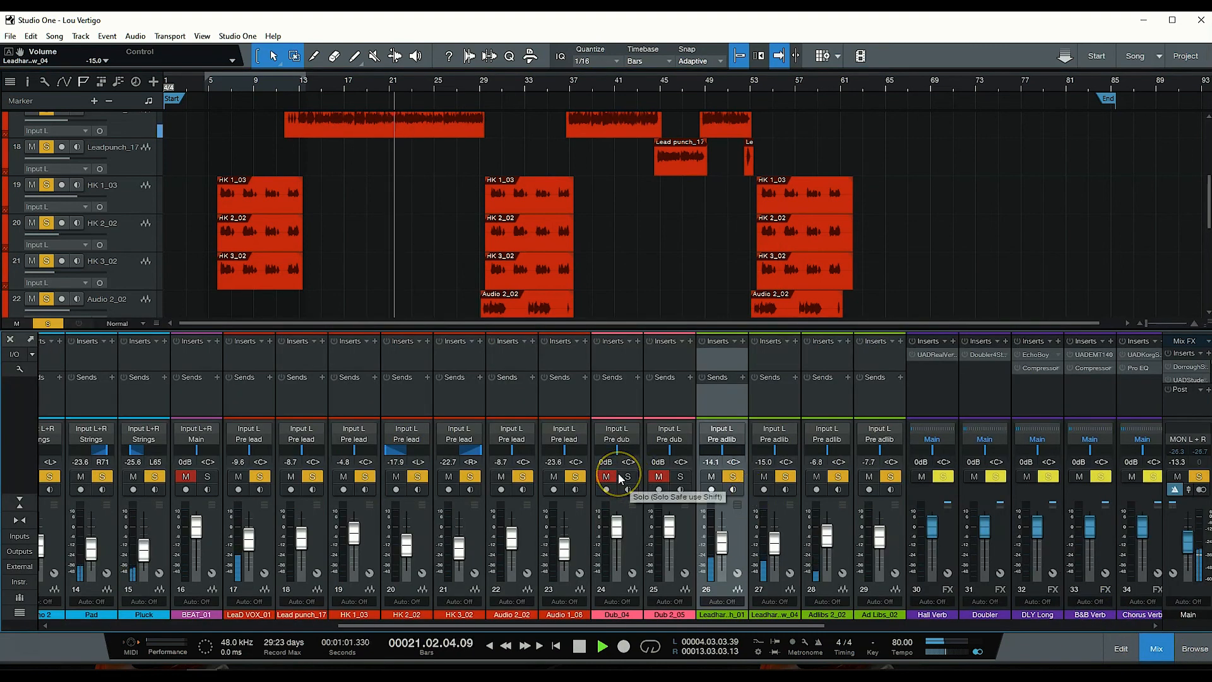
drag(725, 536, 725, 539)
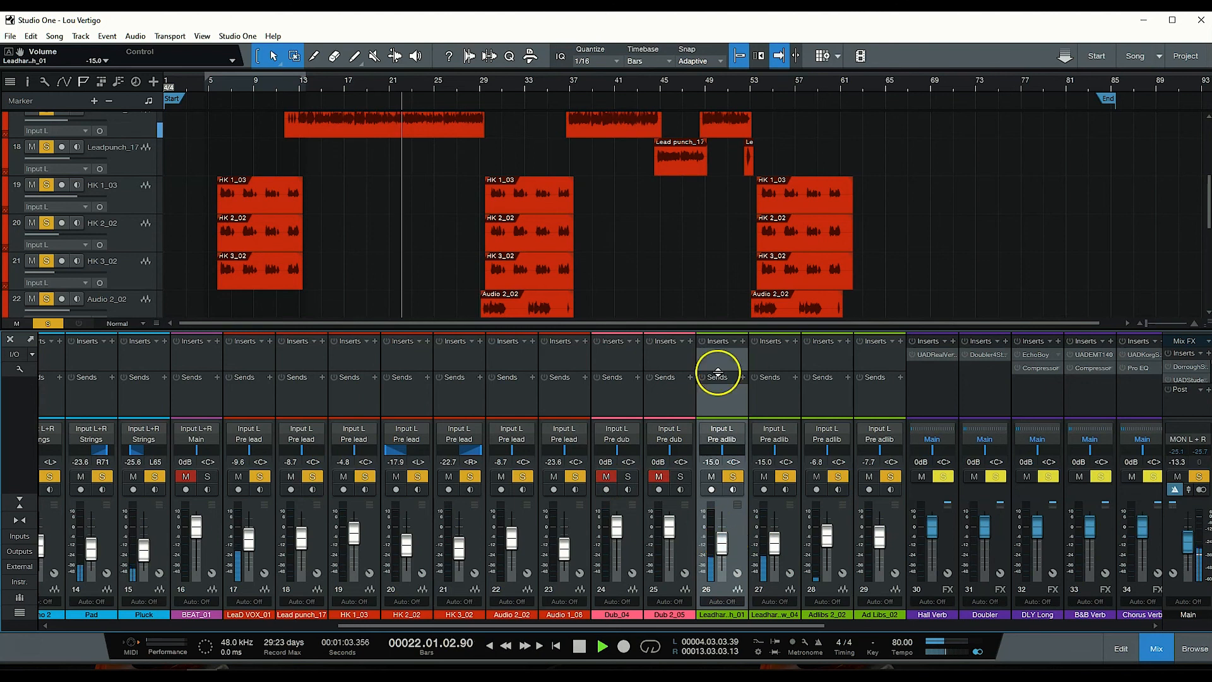
- Pan Leadhar..h_01 to L61 and Leadhar..w_04 to R54, and replay the harmony section
drag(721, 447, 788, 463)
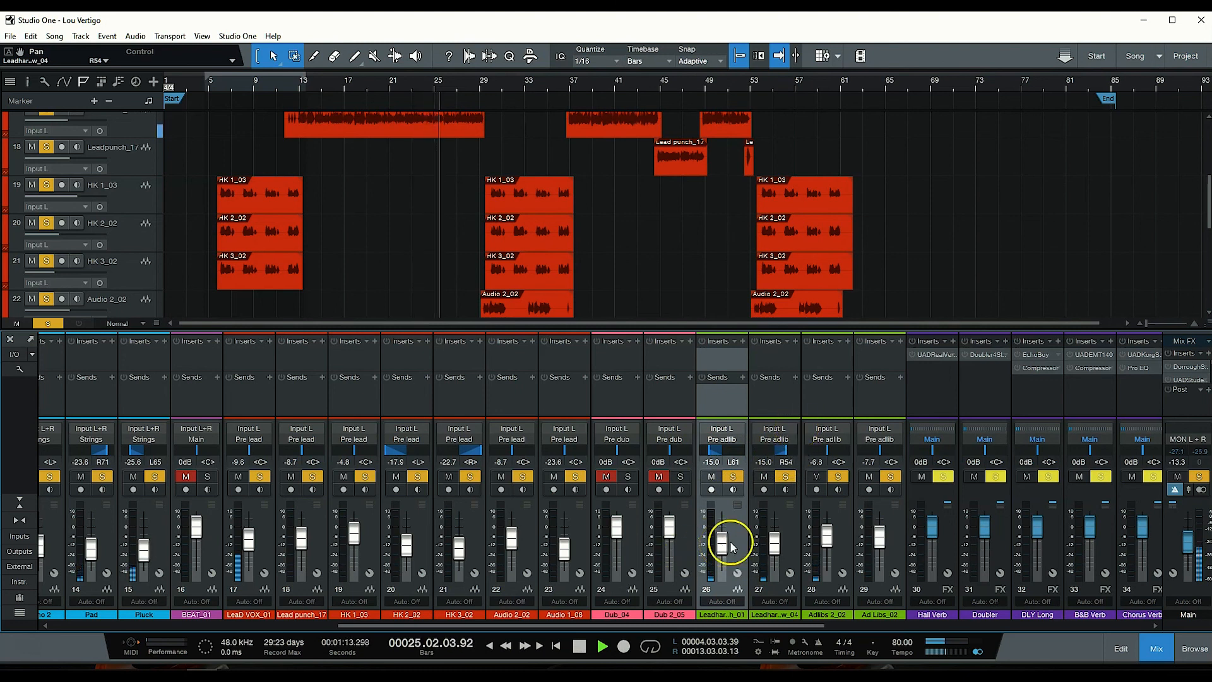
key(KP_Subtract)
key(KP_Subtract)
key(KP_Subtract)
key(KP_Subtract)
key(KP_Subtract)
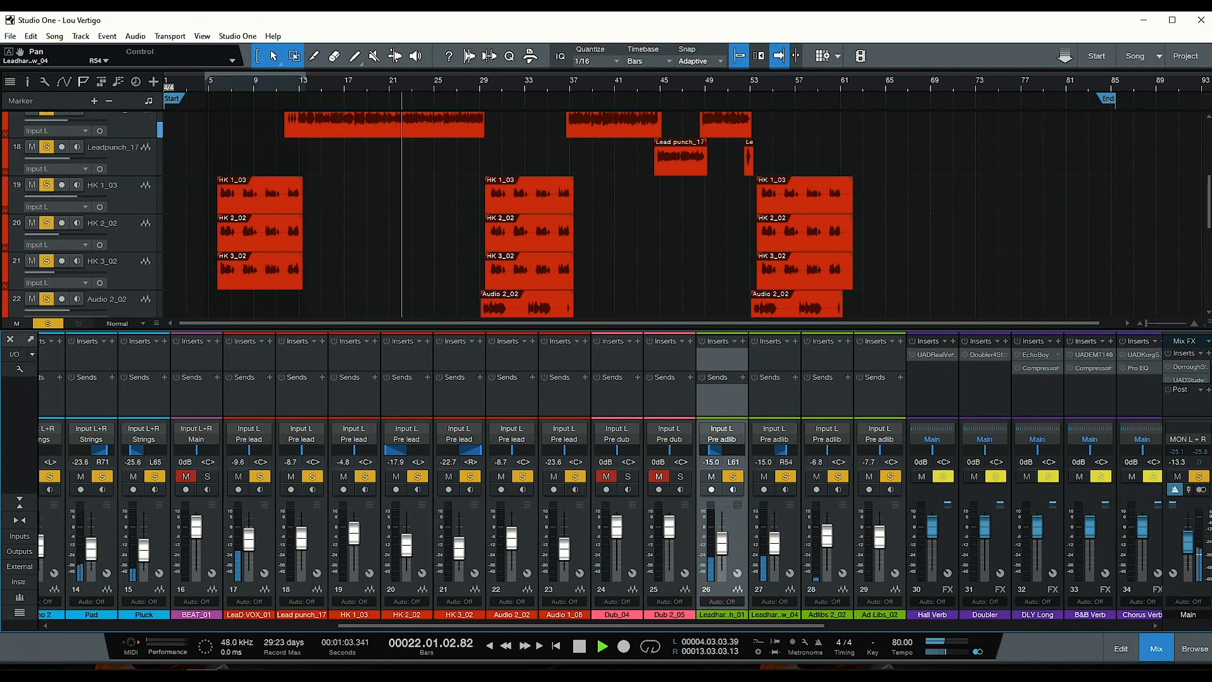
- Hide the mixer, stop playback, return to the song start, and save the song
click(1163, 653)
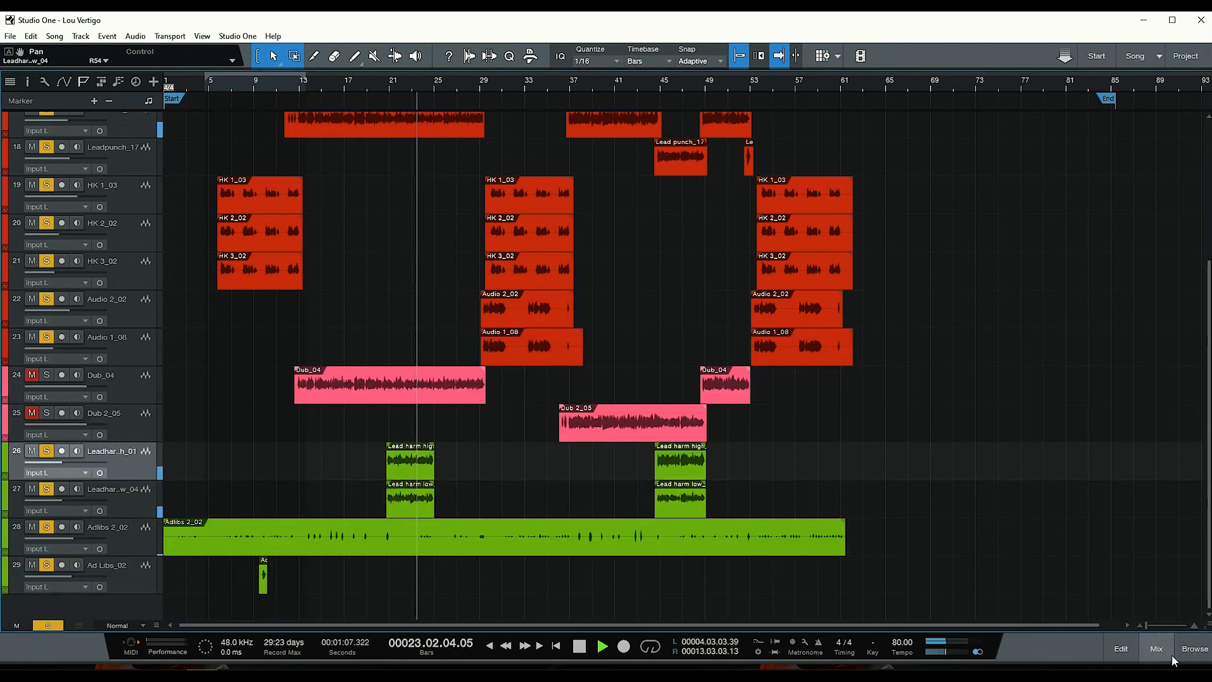
key(space)
key(comma)
key(ctrl+s)
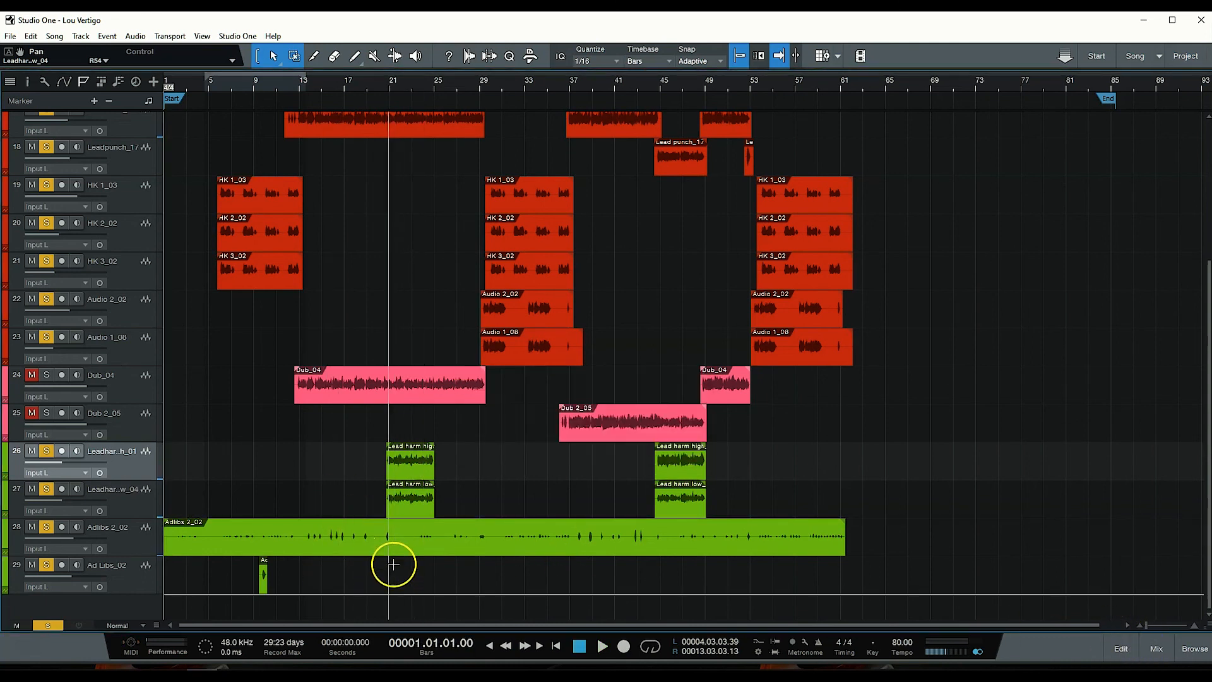
- Briefly expand the Drums and Strings folder tracks to view their contents, and collapse them again
scroll(339, 482, up, 5)
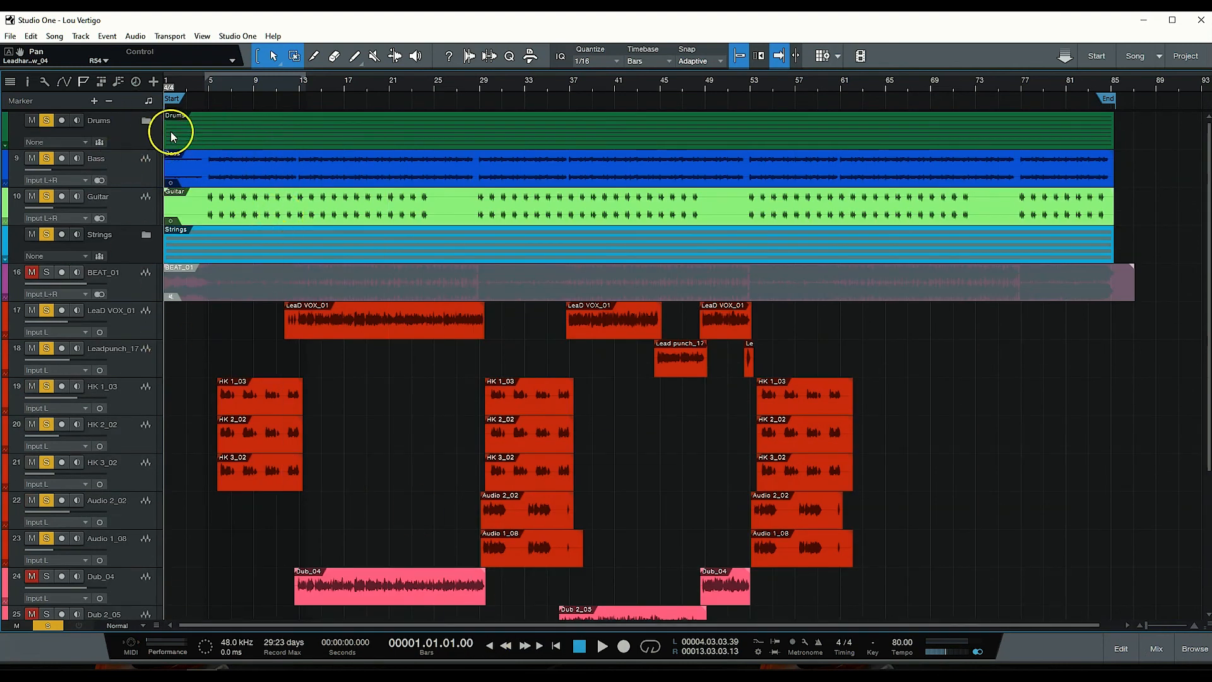
click(146, 122)
click(145, 122)
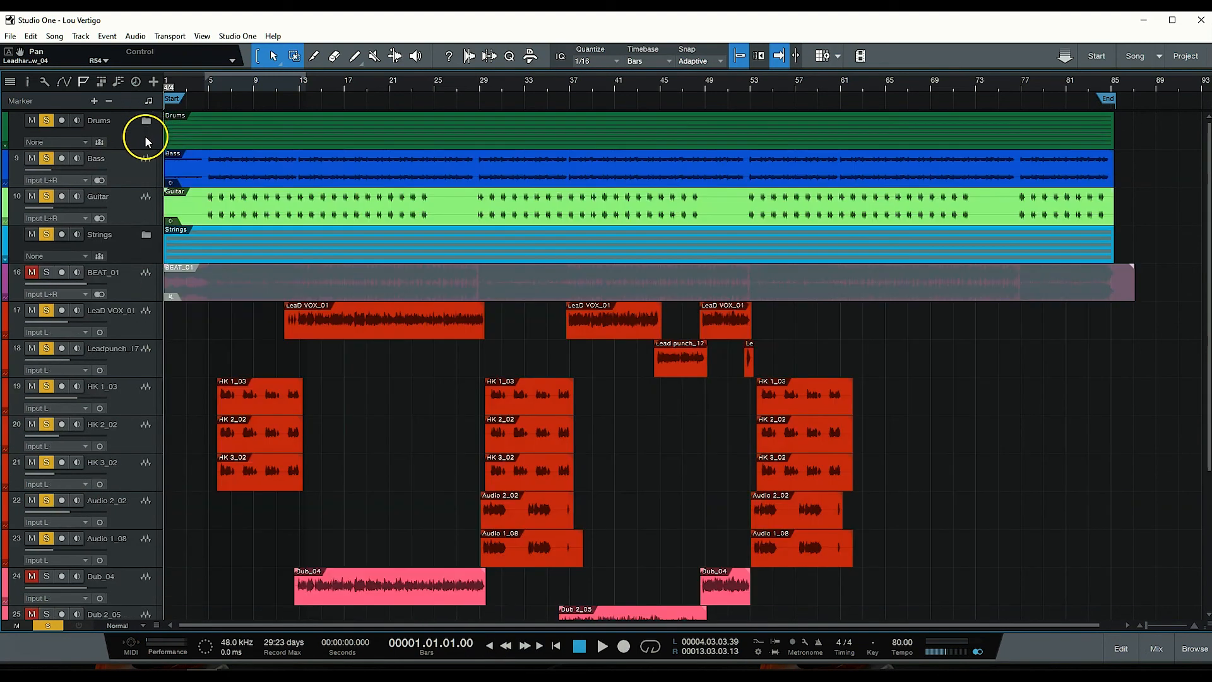
click(148, 218)
click(146, 233)
click(147, 233)
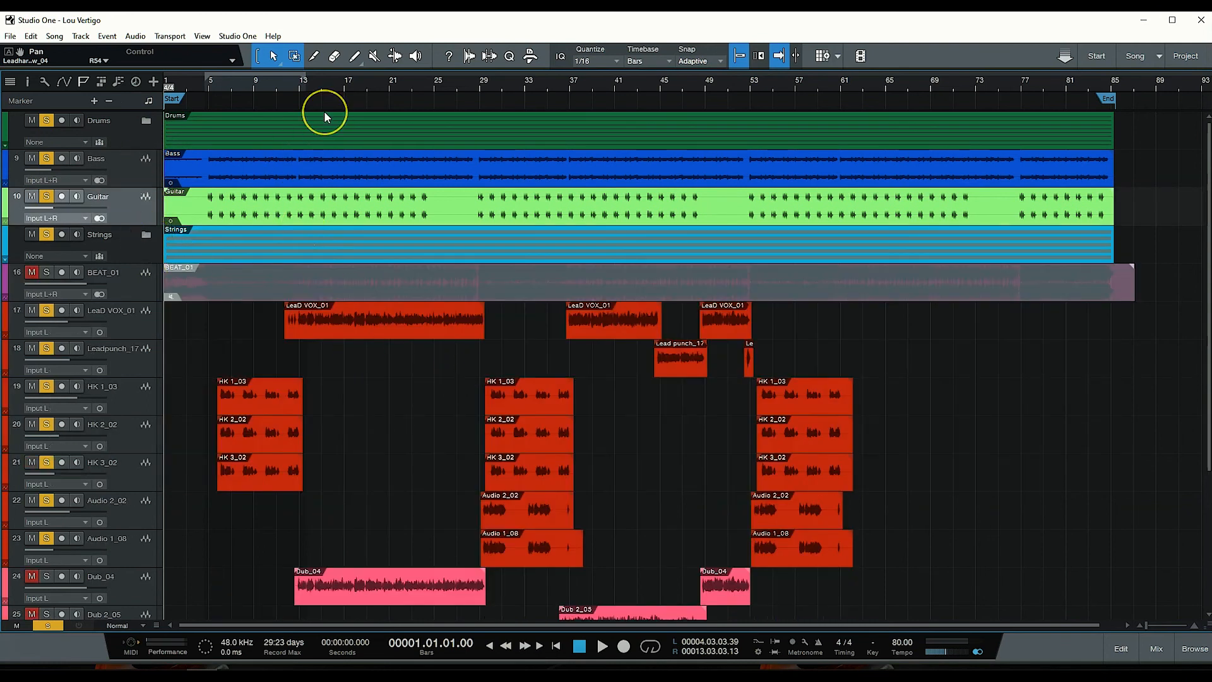
- Play the song from the start to about bar 17 to check the overall balance, and stop playback
key(space)
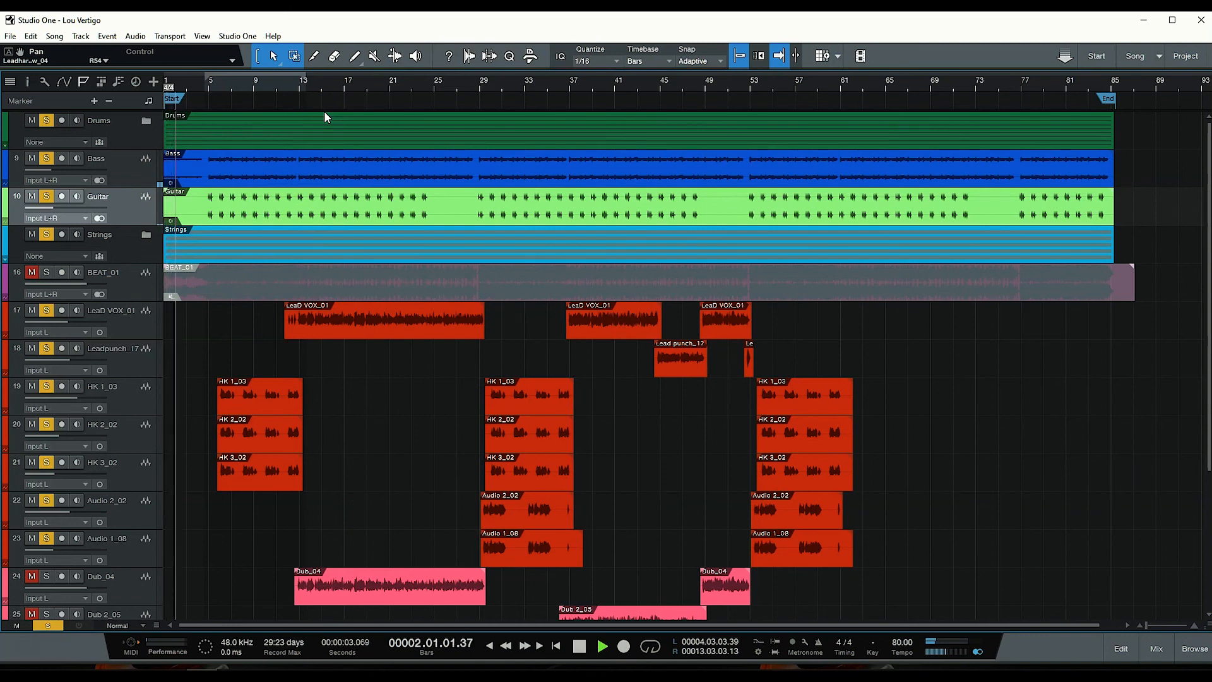
scroll(879, 406, down, 5)
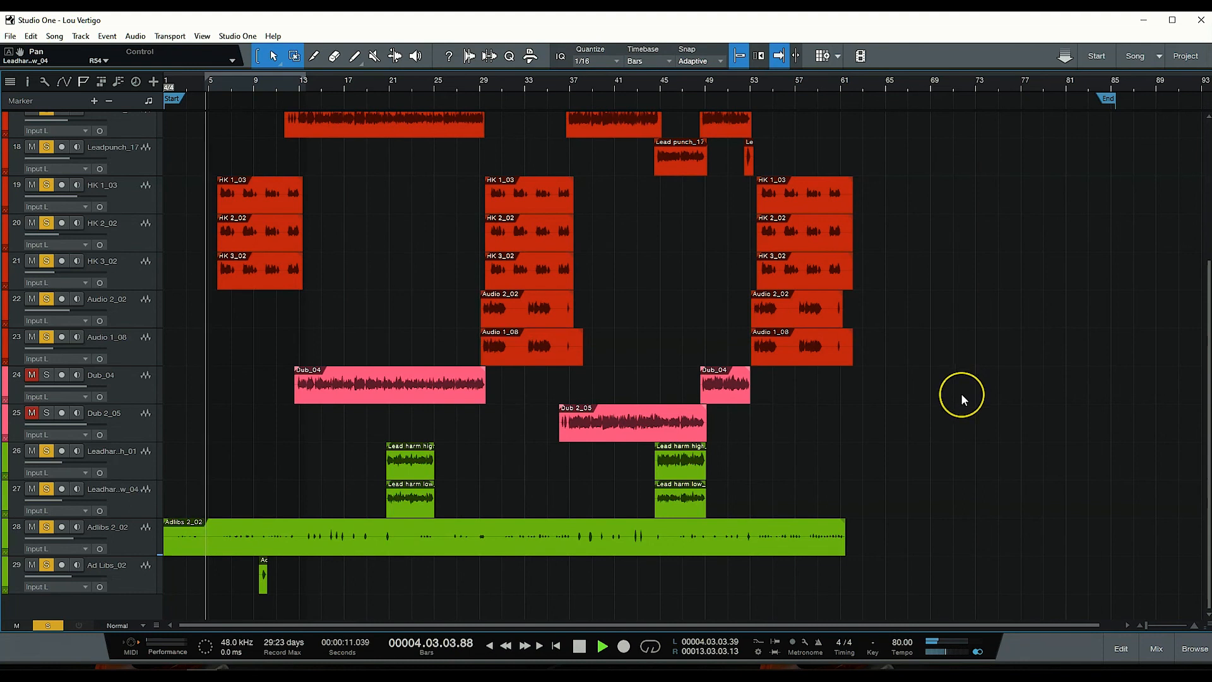
scroll(961, 393, up, 3)
scroll(961, 393, up, 3)
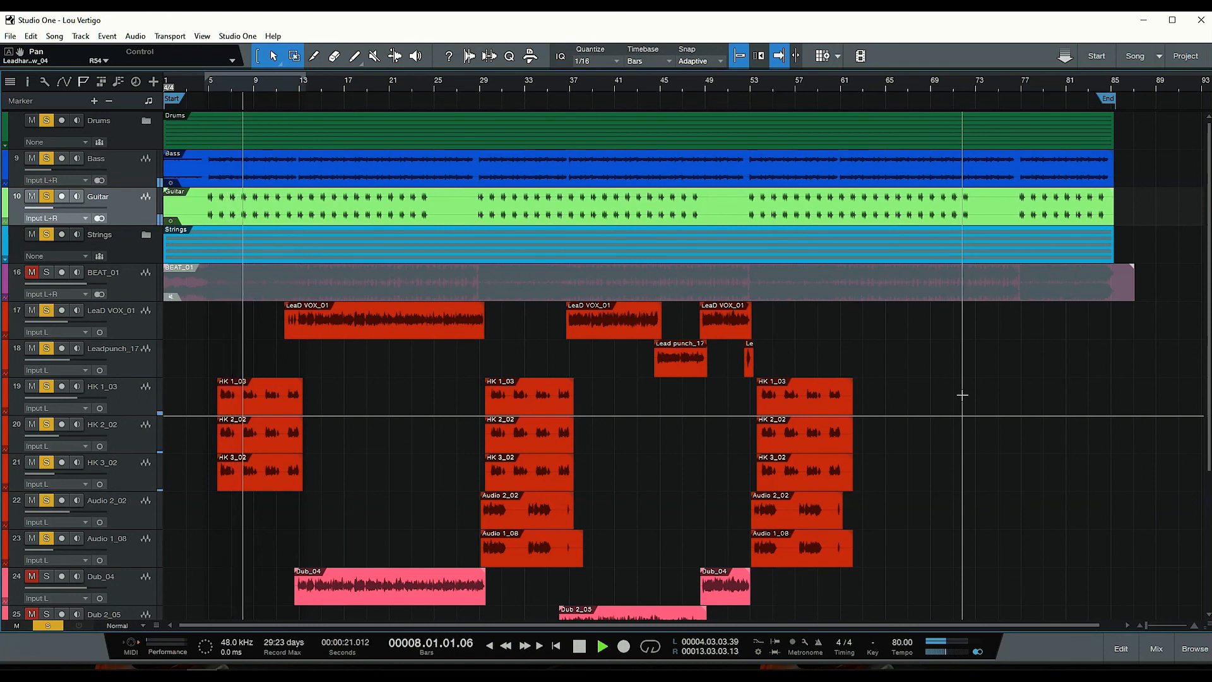
scroll(962, 395, down, 5)
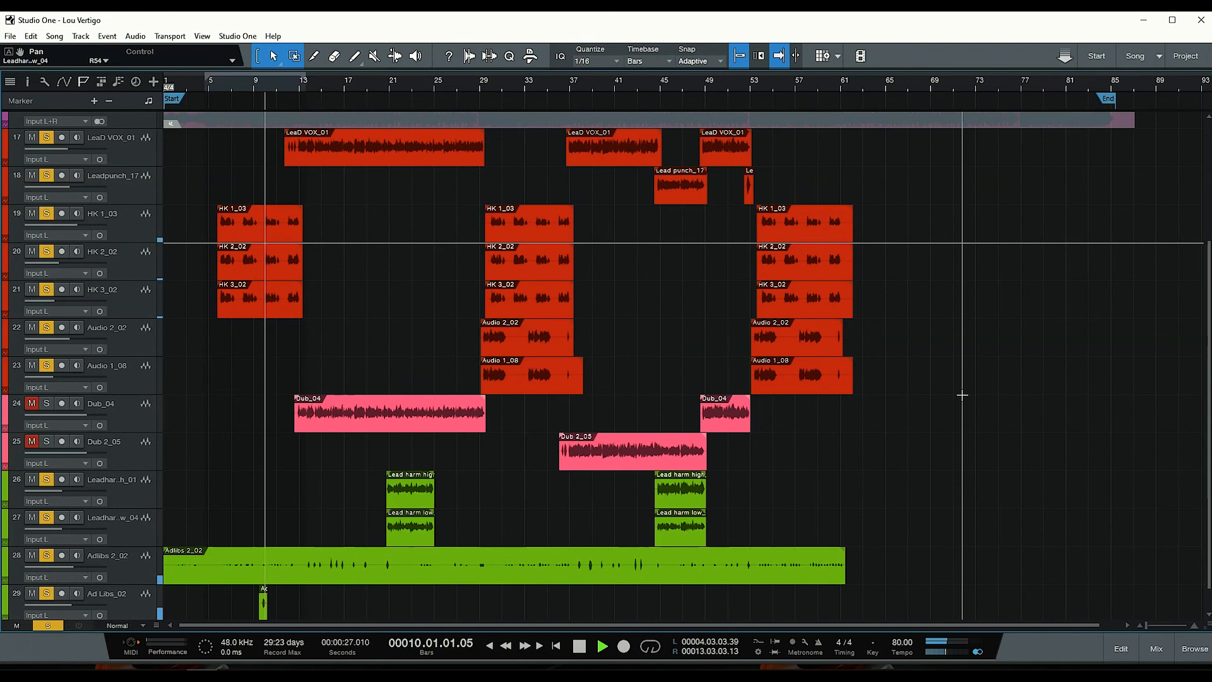
scroll(964, 395, up, 5)
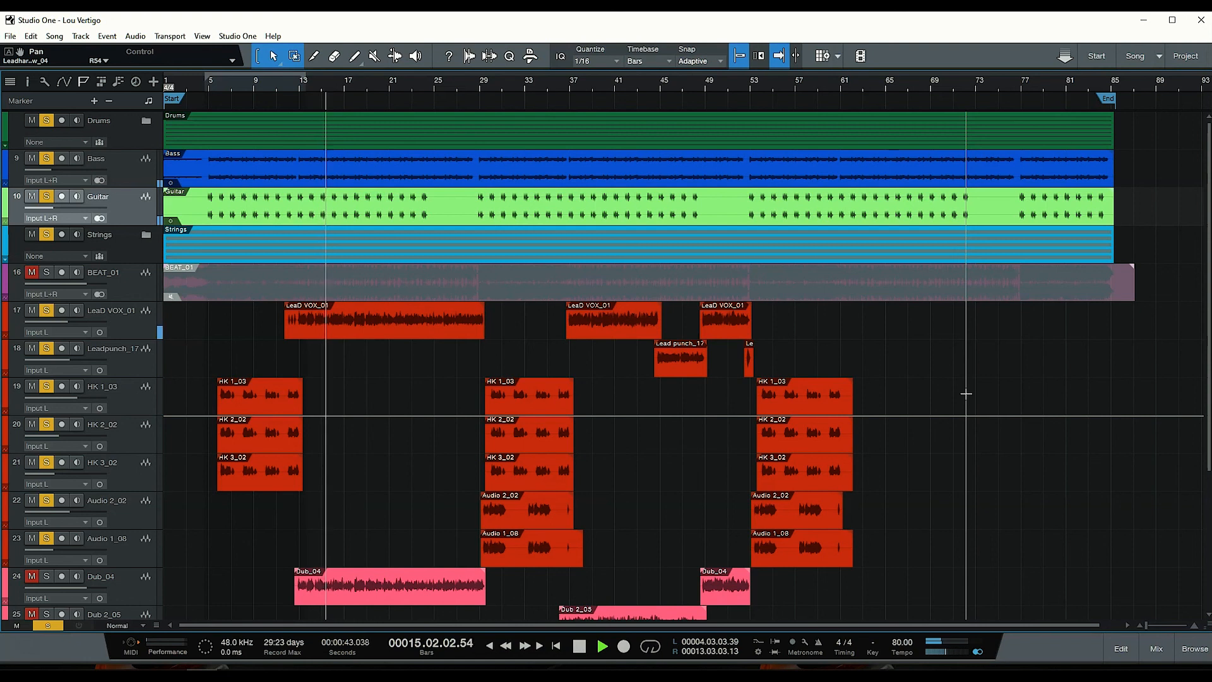
click(956, 351)
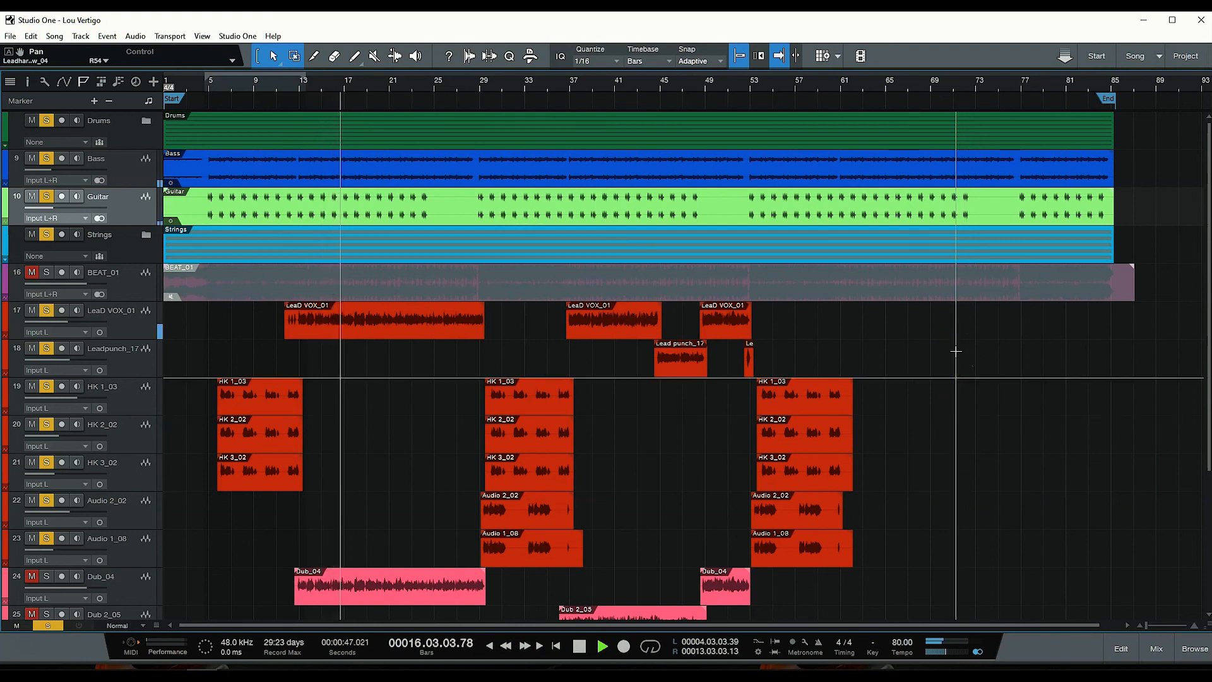
key(space)
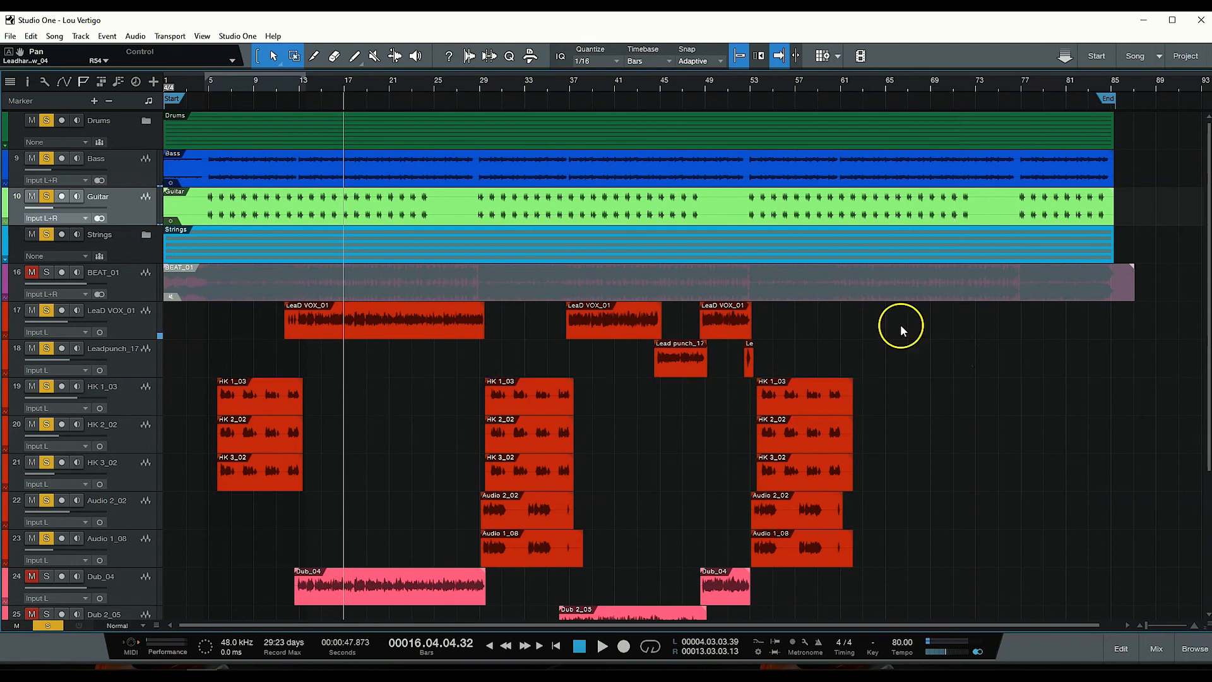
- Remove the muted BEAT_01 track from the song and save the song
scroll(562, 419, down, 3)
scroll(562, 419, up, 3)
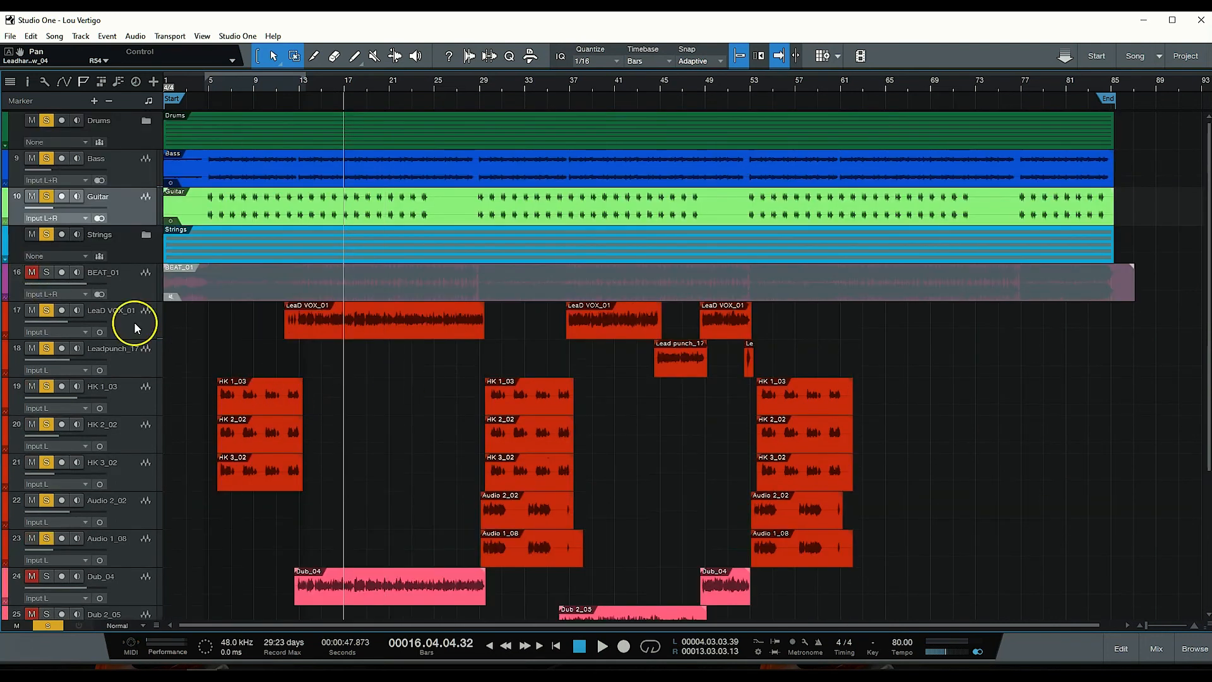
click(129, 292)
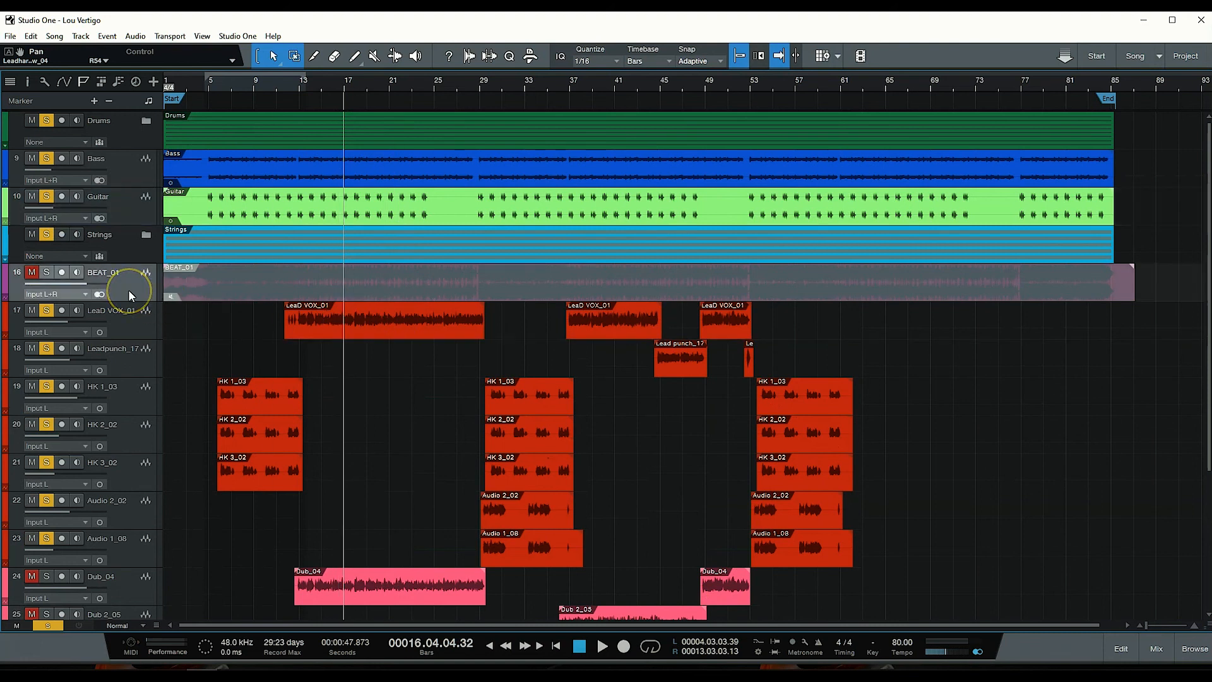
right_click(128, 289)
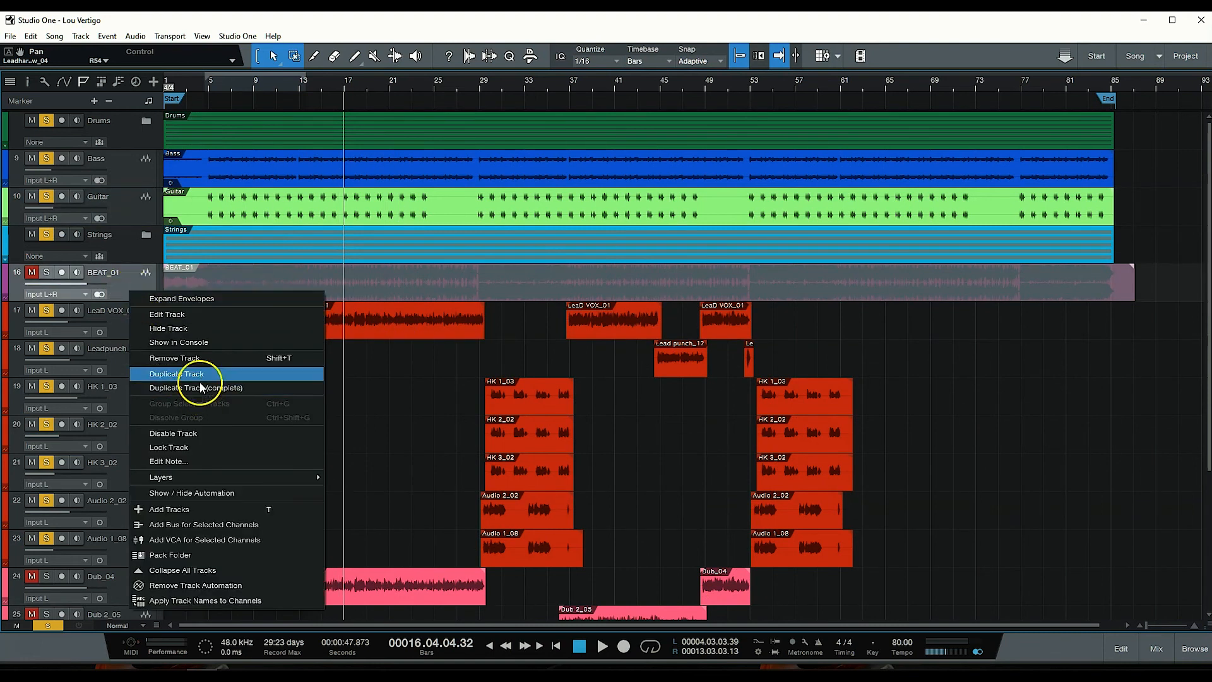
click(195, 358)
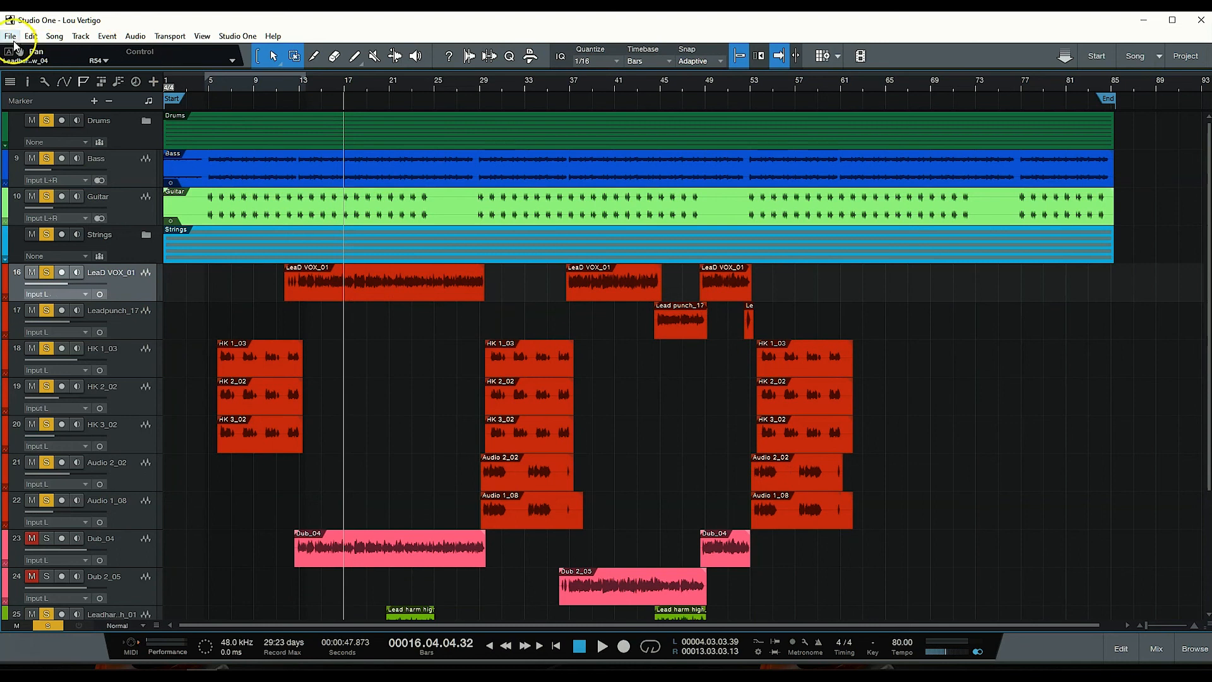
click(12, 38)
click(59, 173)
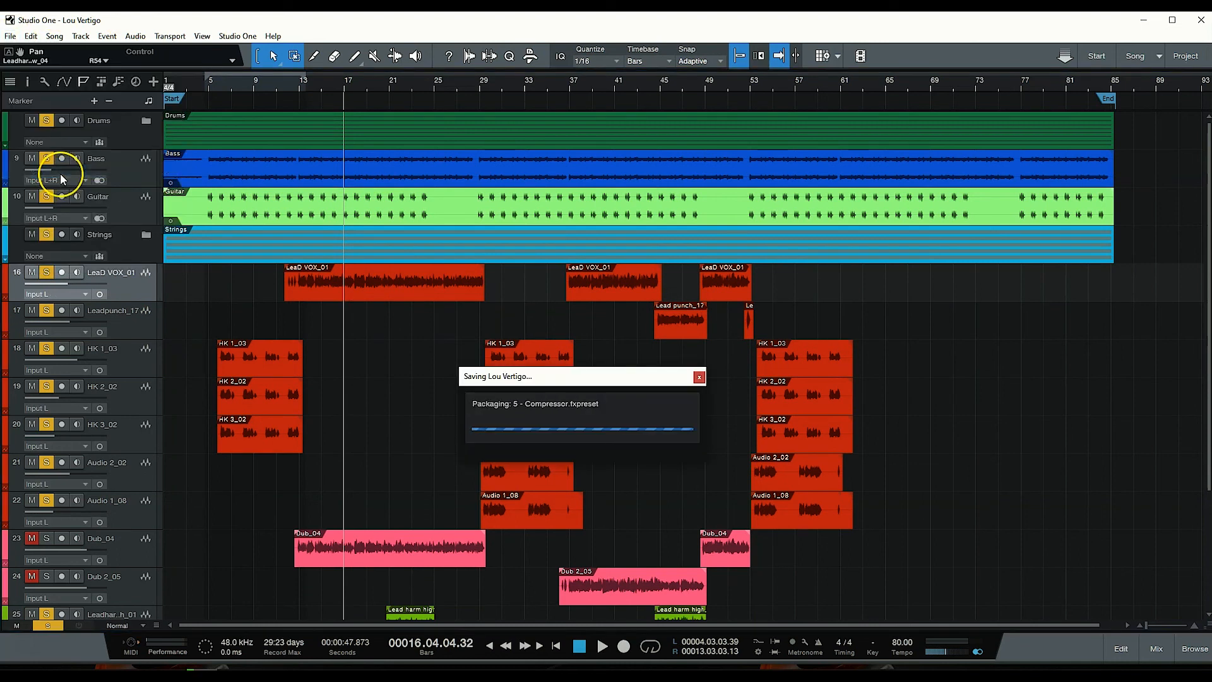